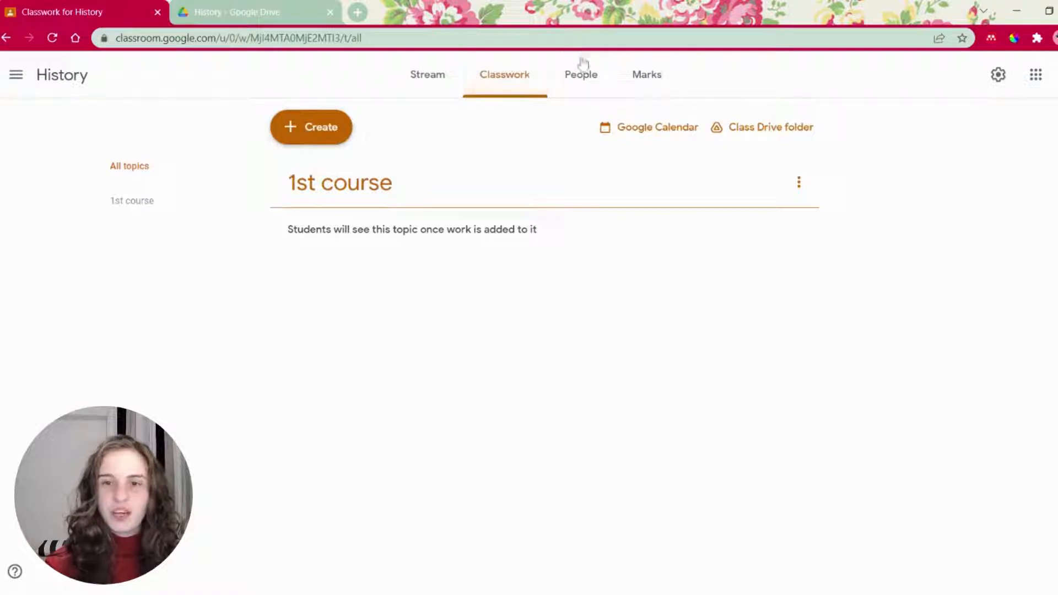
# - Open the History class's Drive folder and create a blank Google Slides presentation in it, shared with the folder's members
pyautogui.click(771, 127)
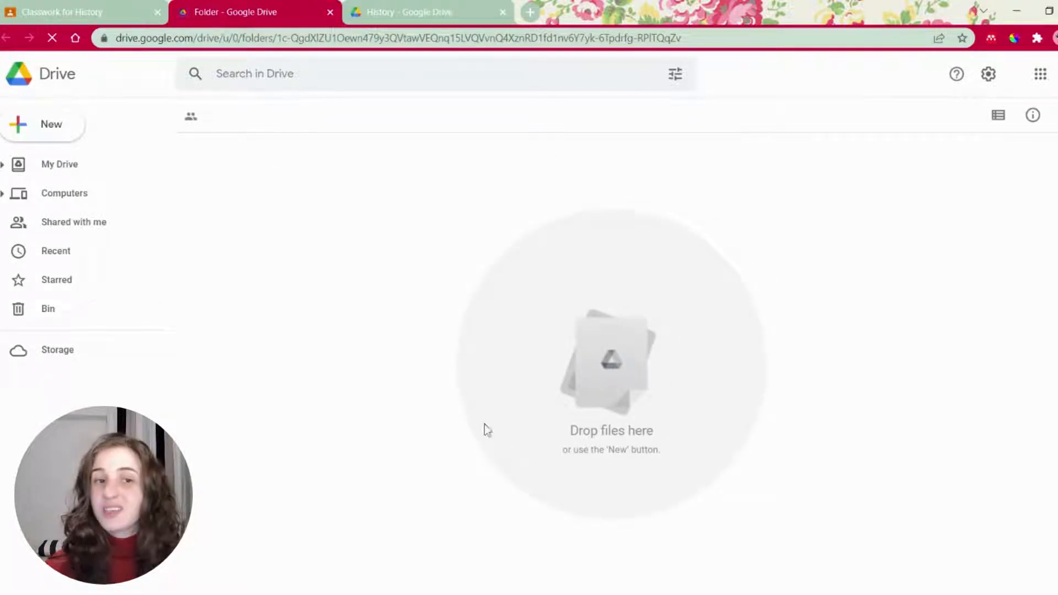
pyautogui.click(43, 124)
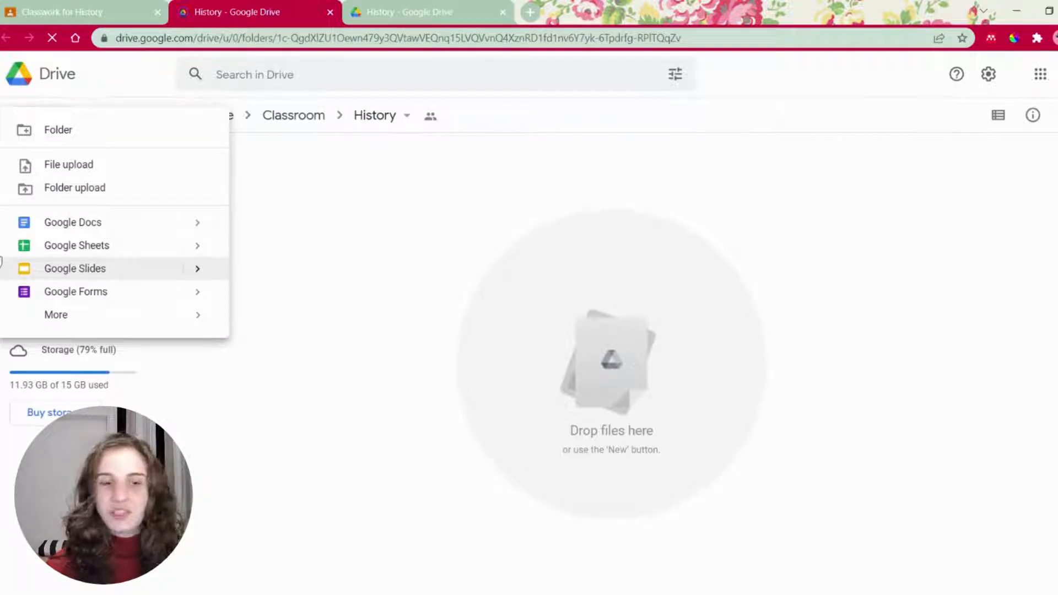
pyautogui.click(2, 263)
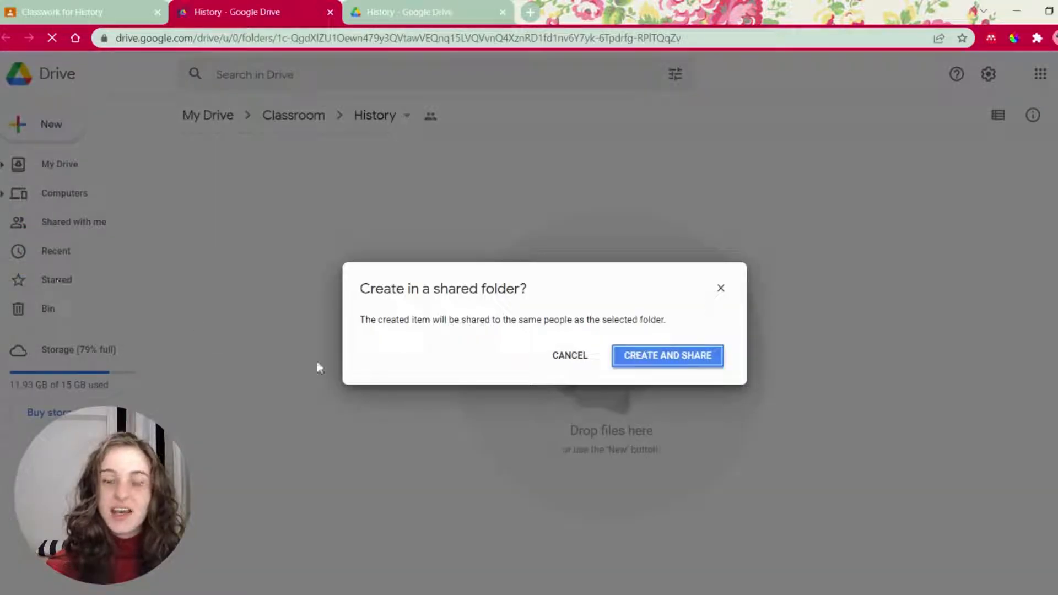
pyautogui.press('Return')
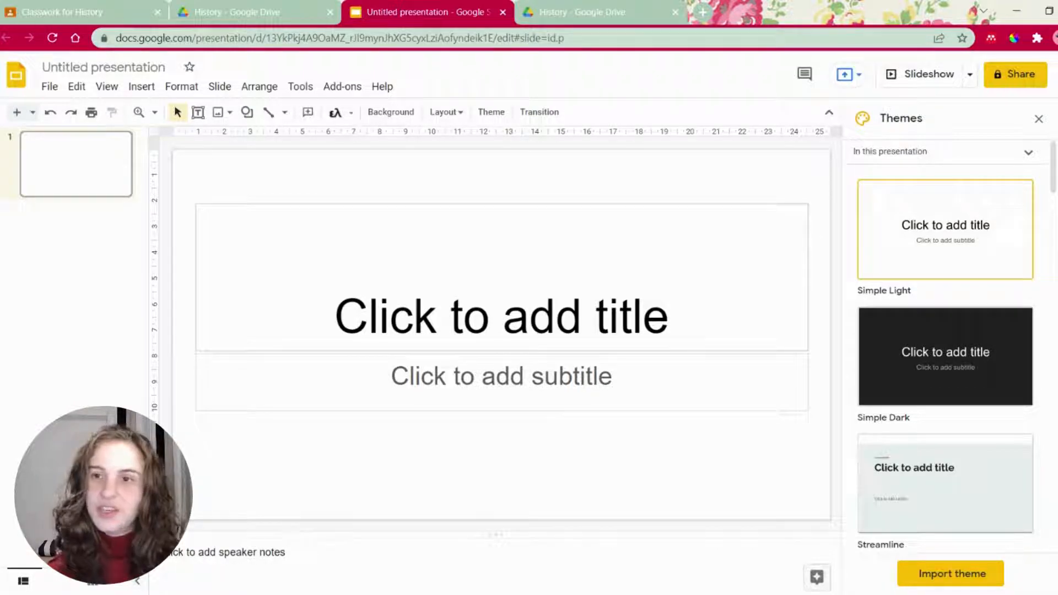
# - Start sharing the untitled presentation and name it "greek history"
pyautogui.click(1018, 82)
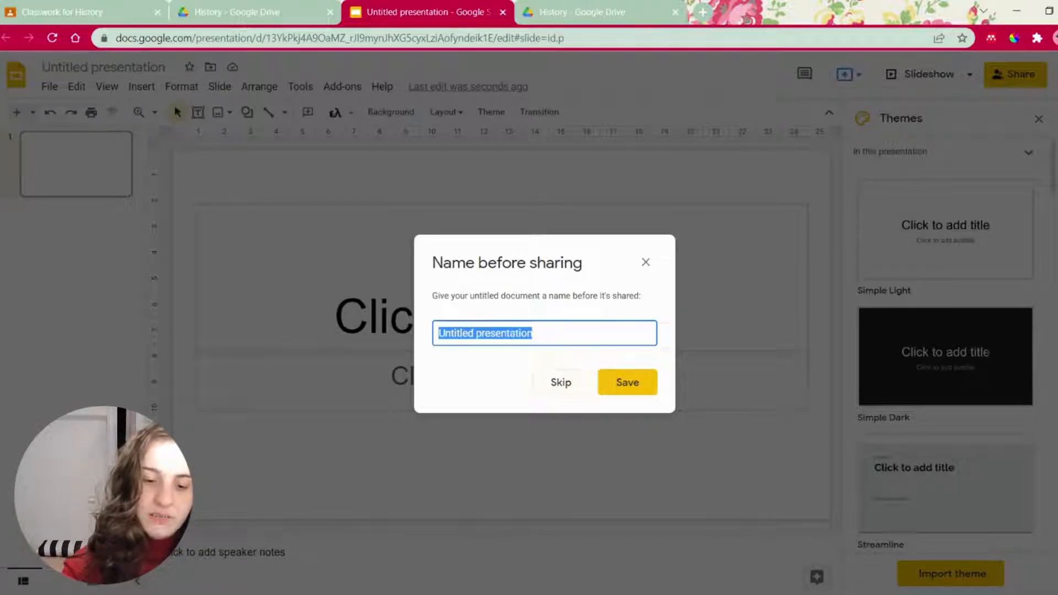
pyautogui.write('greek history')
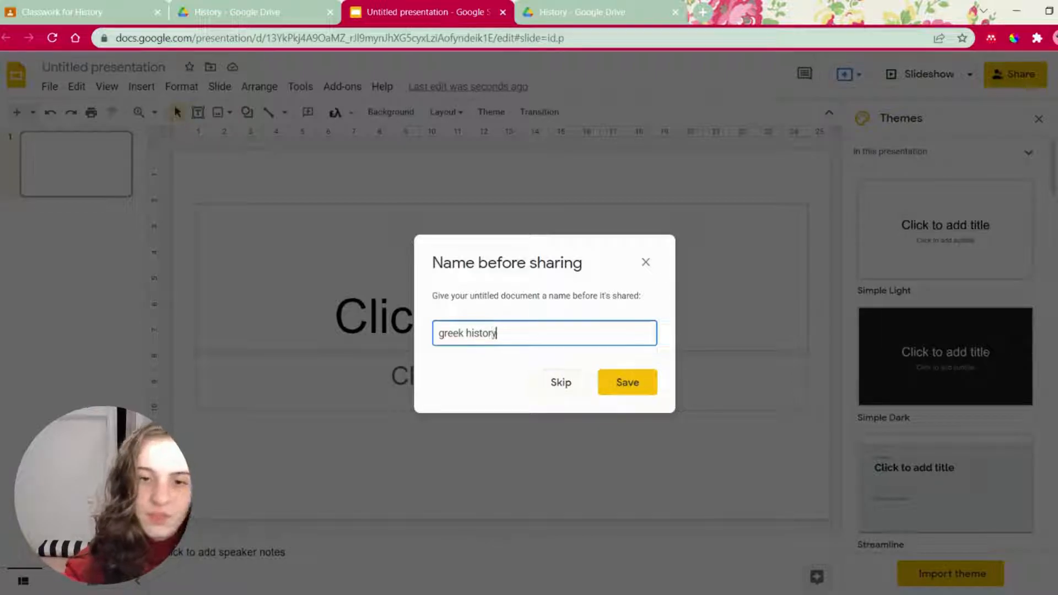
pyautogui.press('Return')
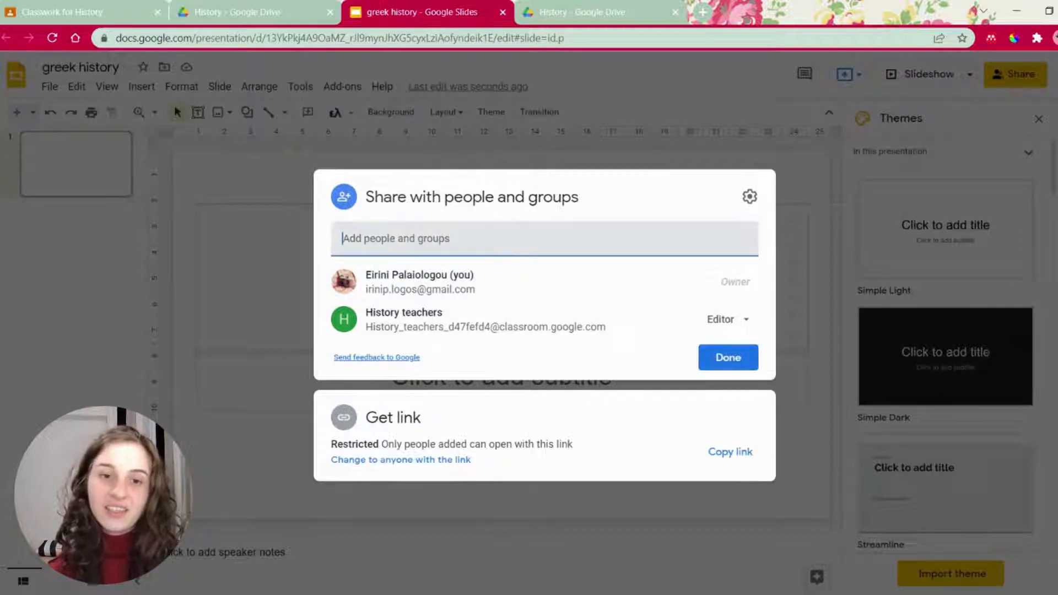
# - Review the access roles available for the History teachers group in the presentation's sharing settings
pyautogui.moveTo(507, 302)
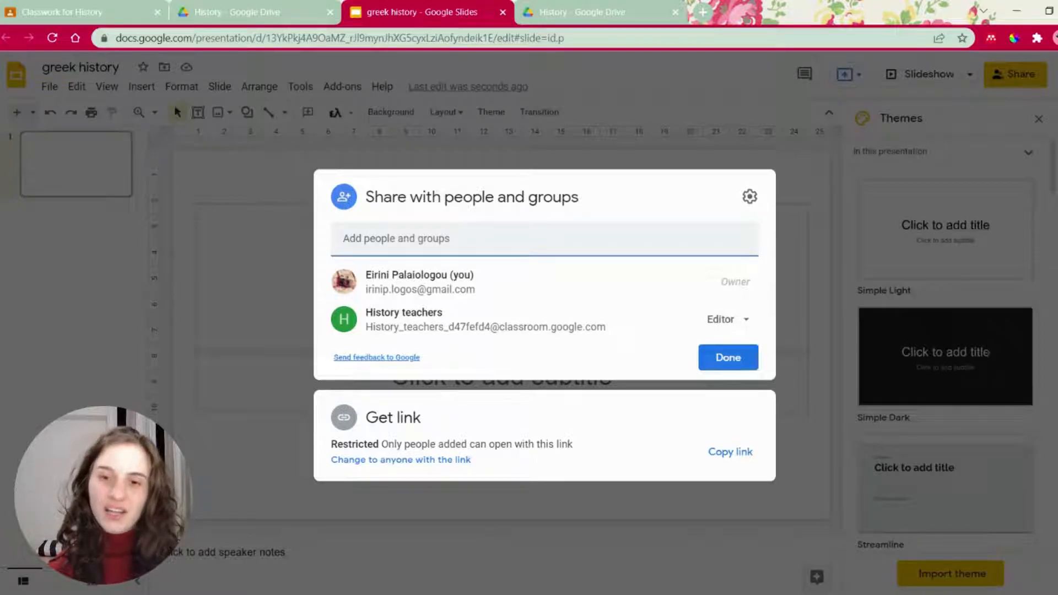
pyautogui.click(726, 319)
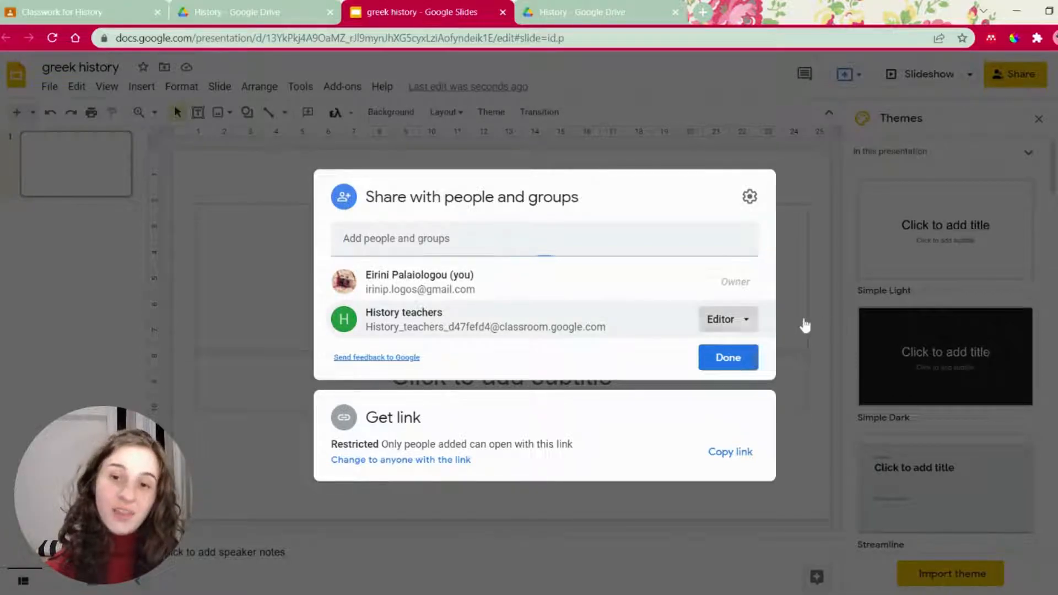
pyautogui.click(842, 302)
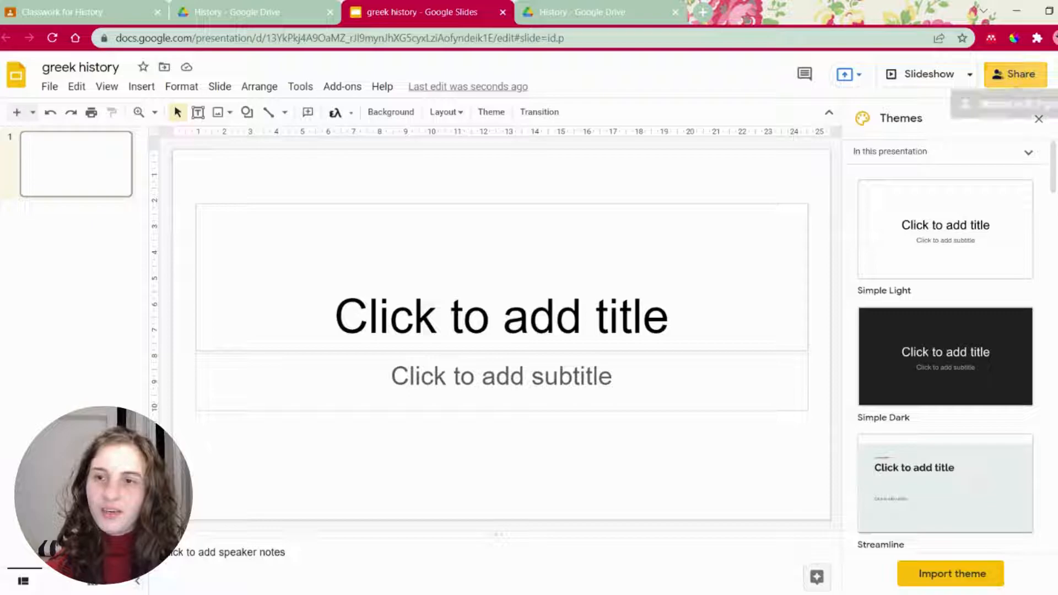
pyautogui.click(1016, 74)
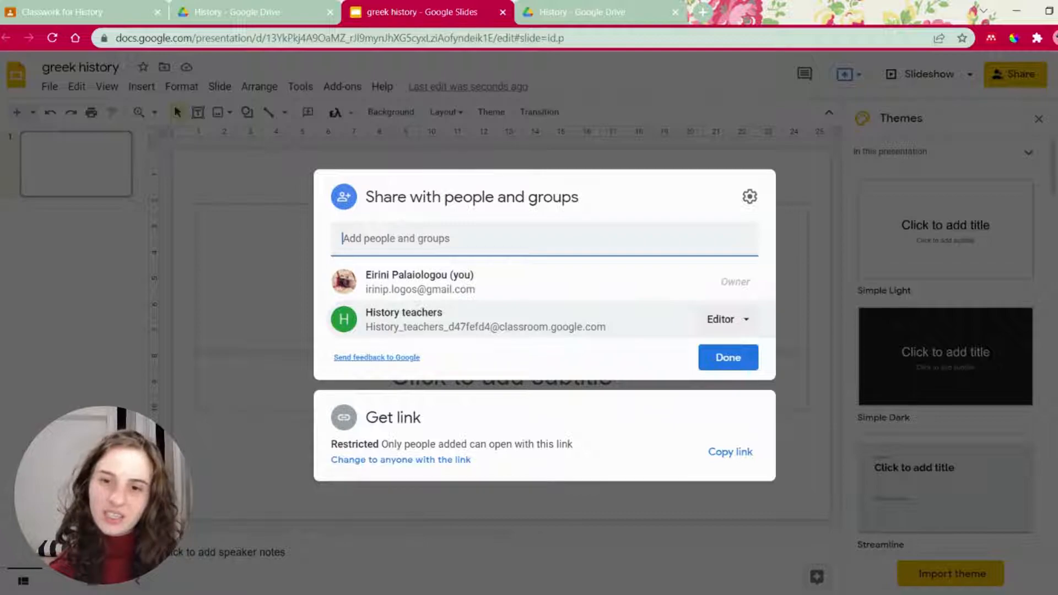
pyautogui.click(728, 319)
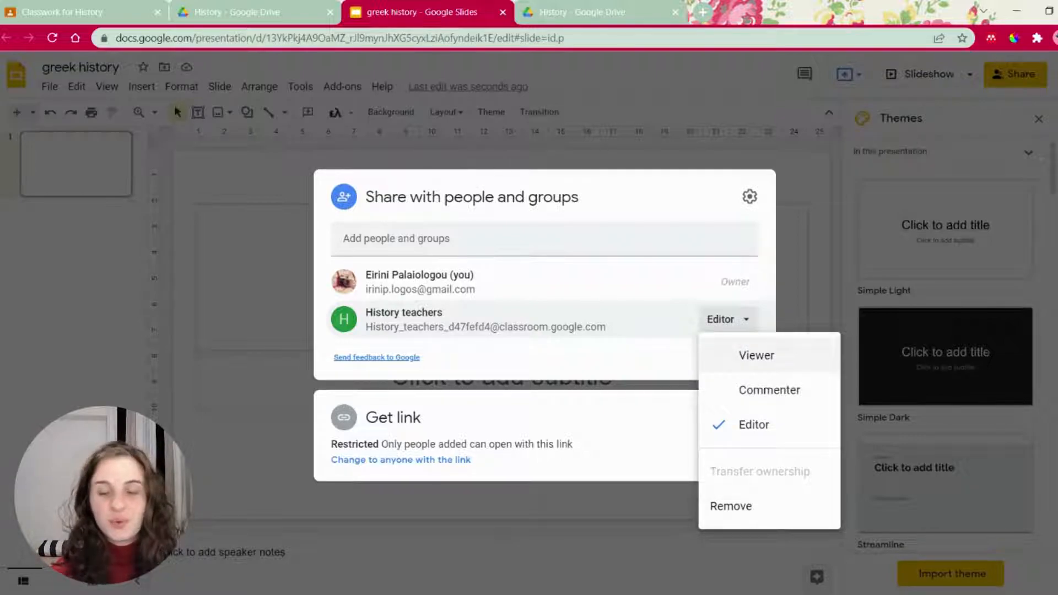
pyautogui.click(870, 309)
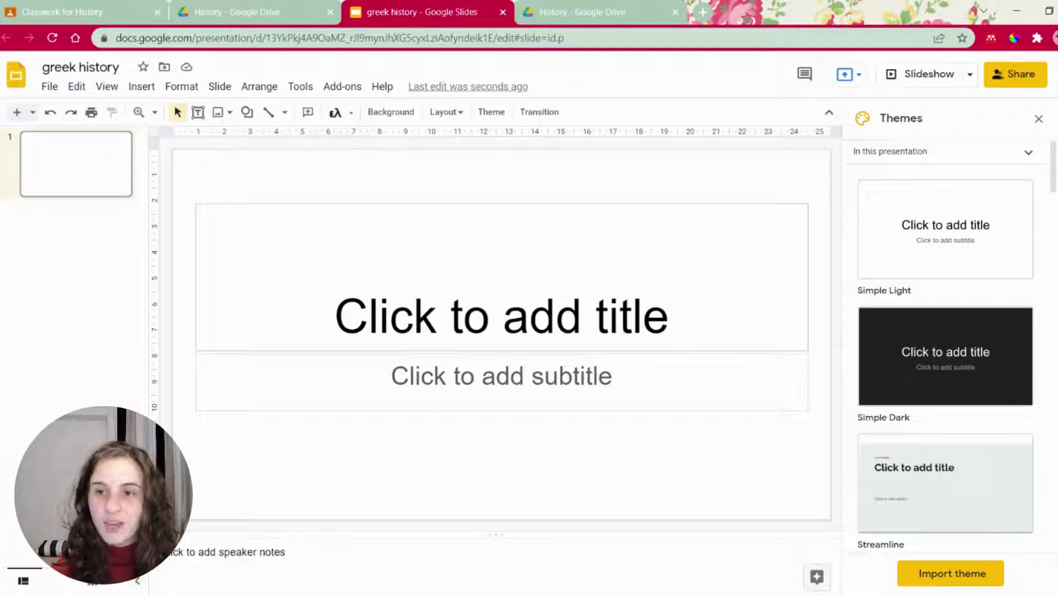
# - Set the presentation's general access so that anyone with the link can open it as Viewer
pyautogui.click(1016, 75)
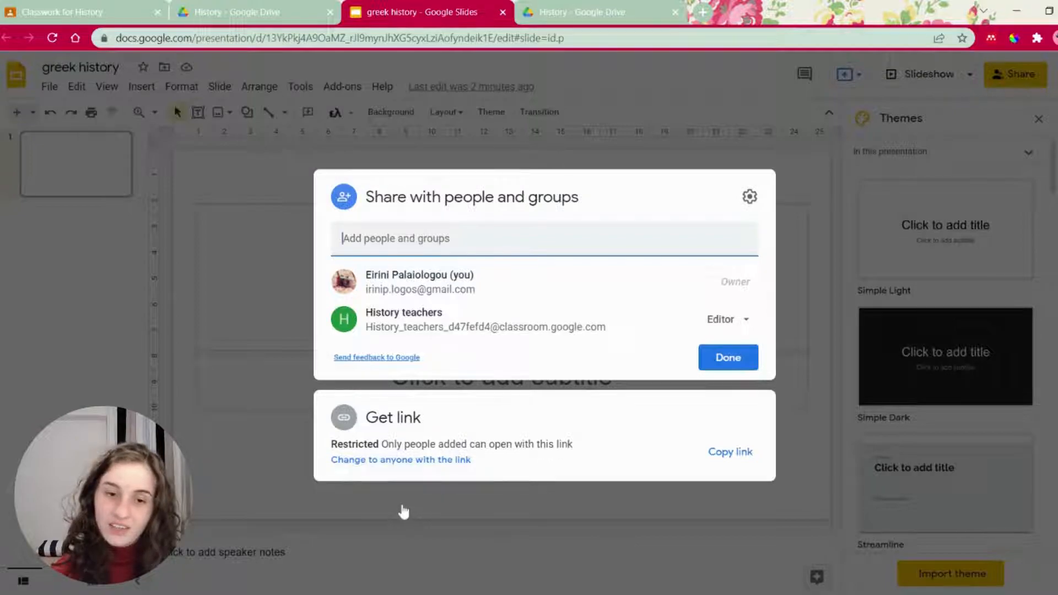
pyautogui.click(402, 459)
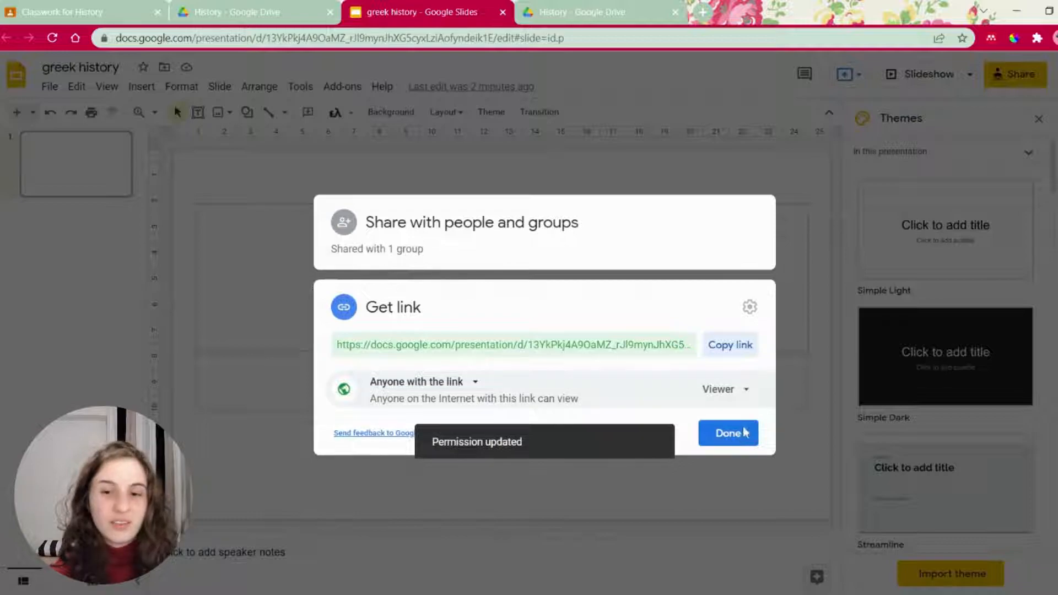
pyautogui.click(756, 398)
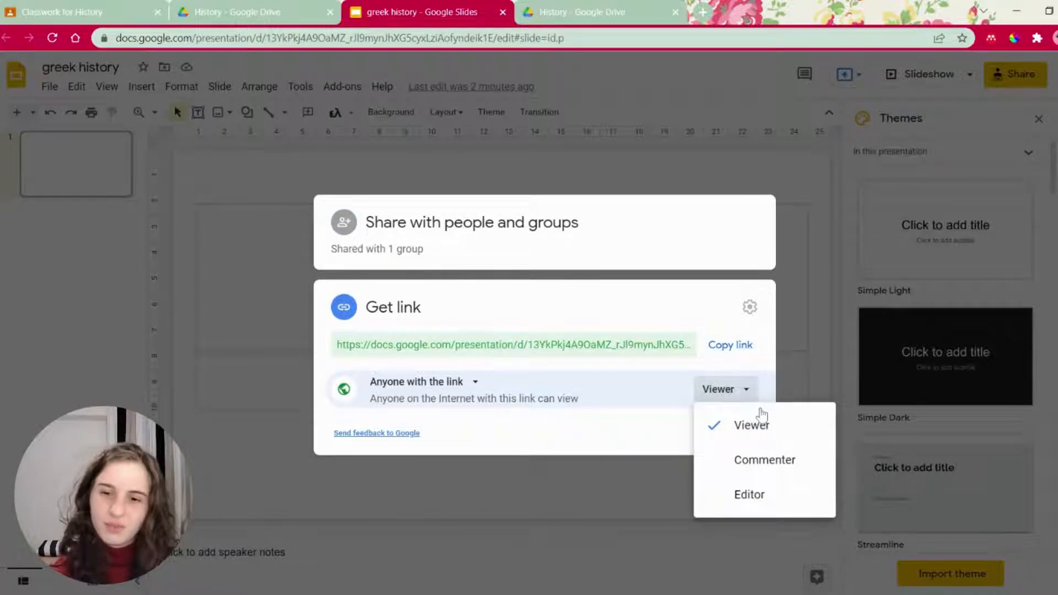
pyautogui.click(384, 408)
pyautogui.click(414, 420)
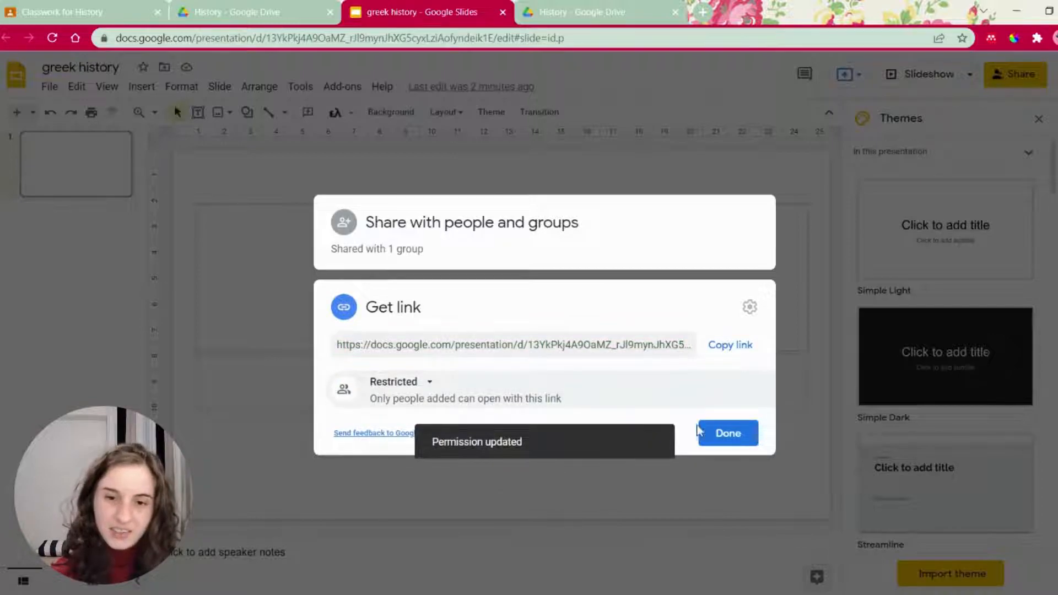
pyautogui.click(377, 406)
pyautogui.click(476, 448)
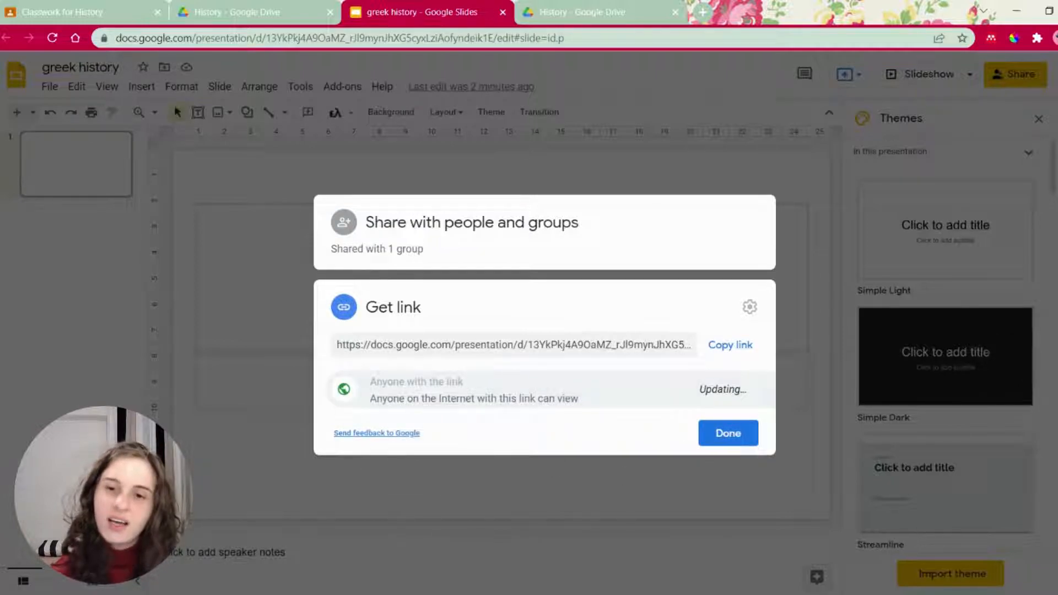
pyautogui.click(724, 389)
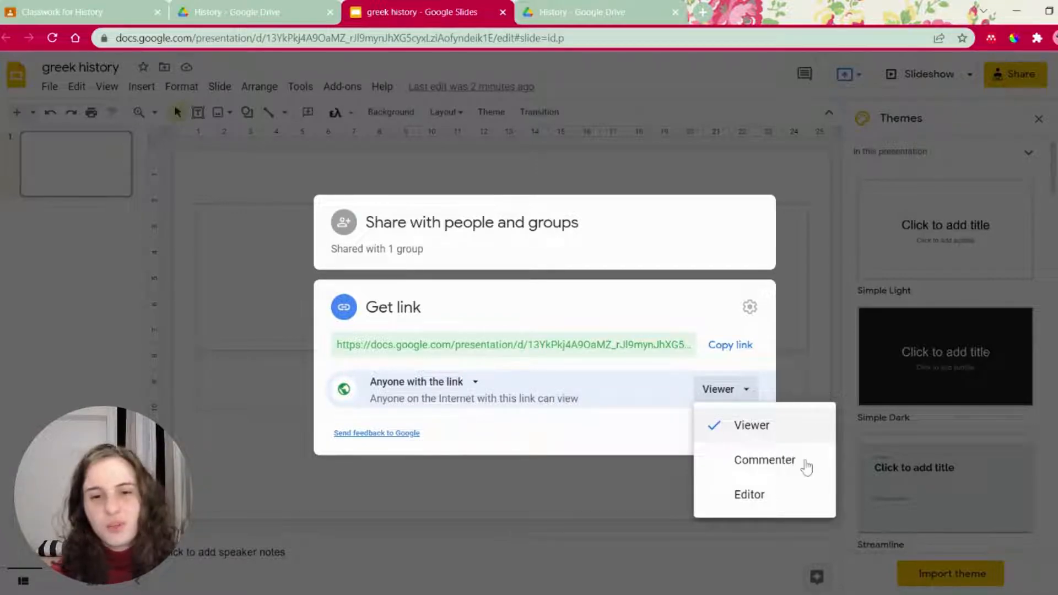
pyautogui.click(875, 283)
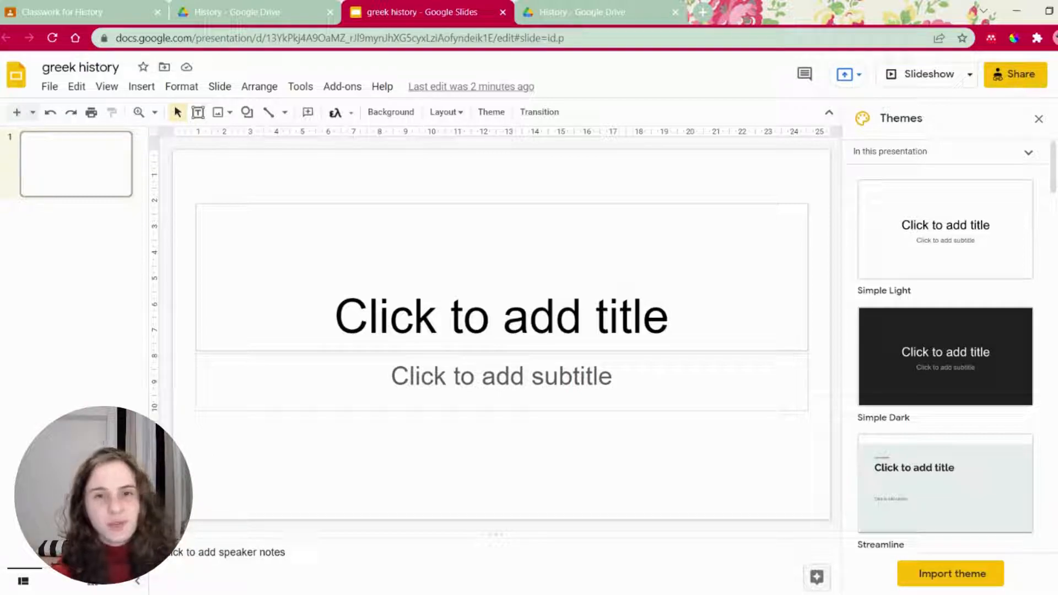
# - Enter "Greek History" as the title on the first slide
pyautogui.click(501, 315)
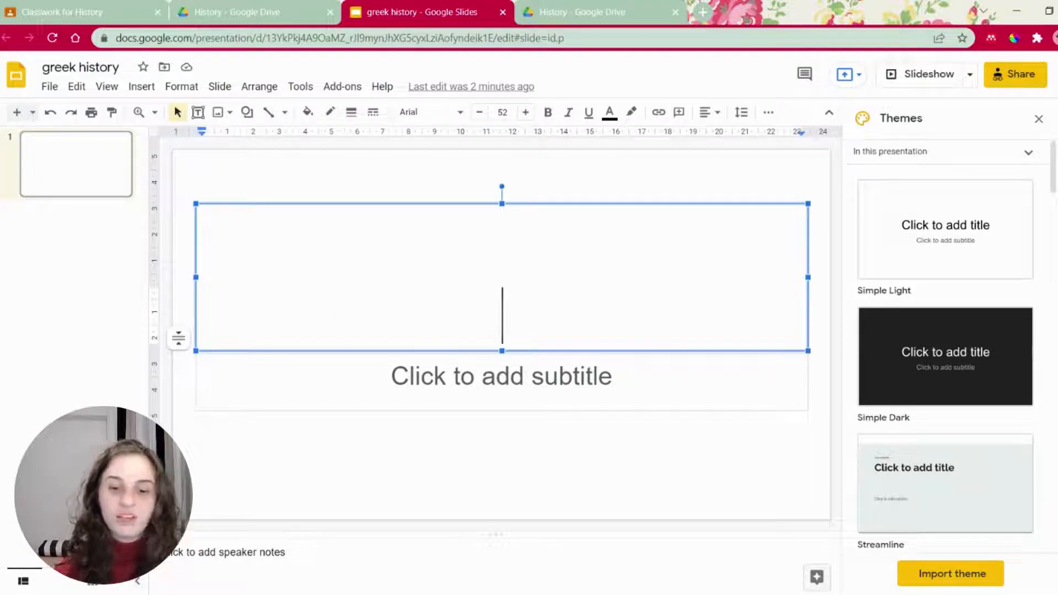
pyautogui.write('Gree')
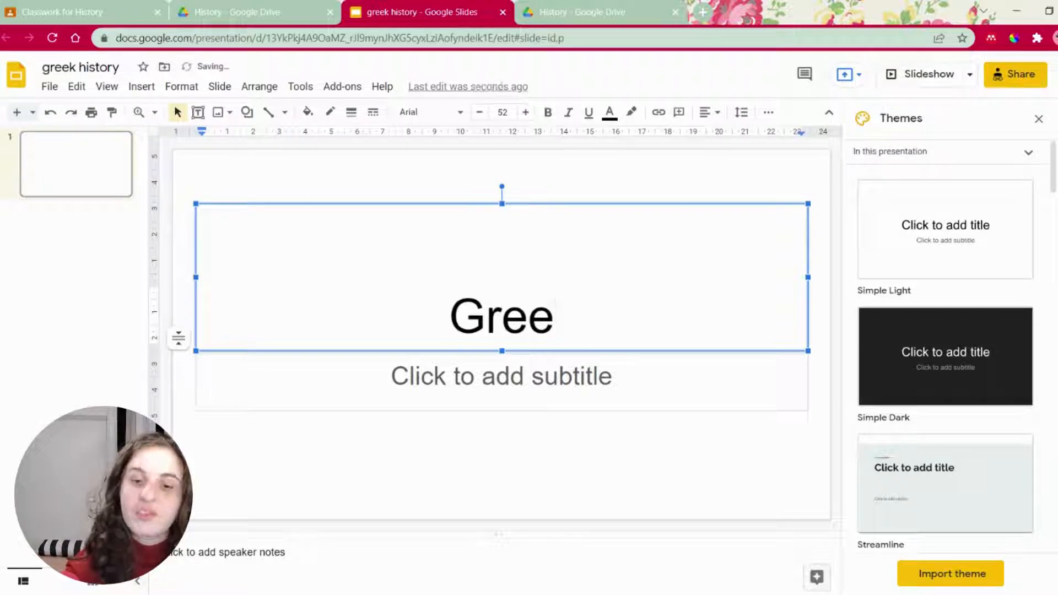
pyautogui.write('k Hist')
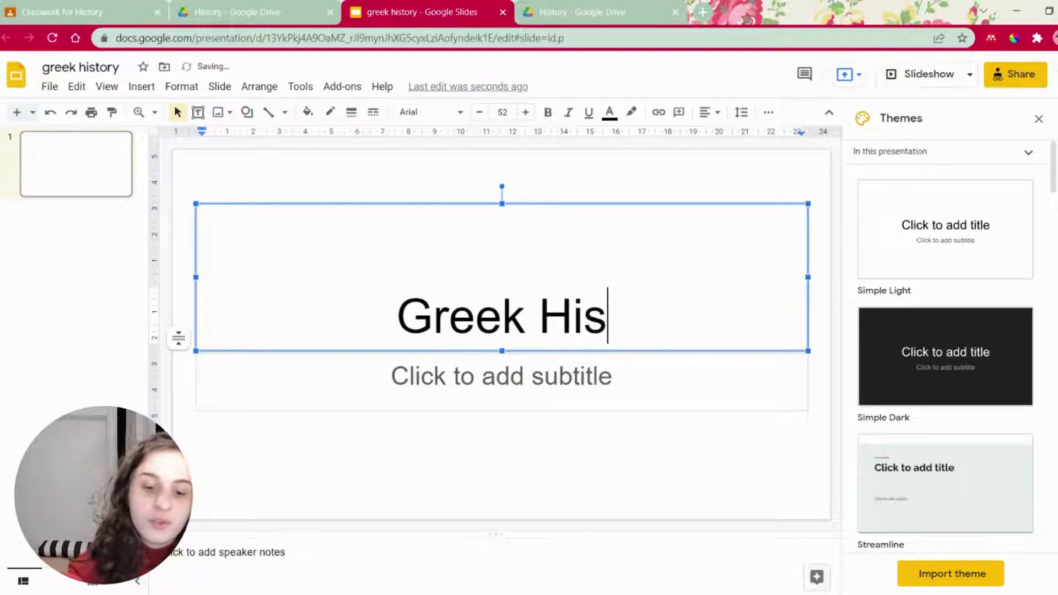
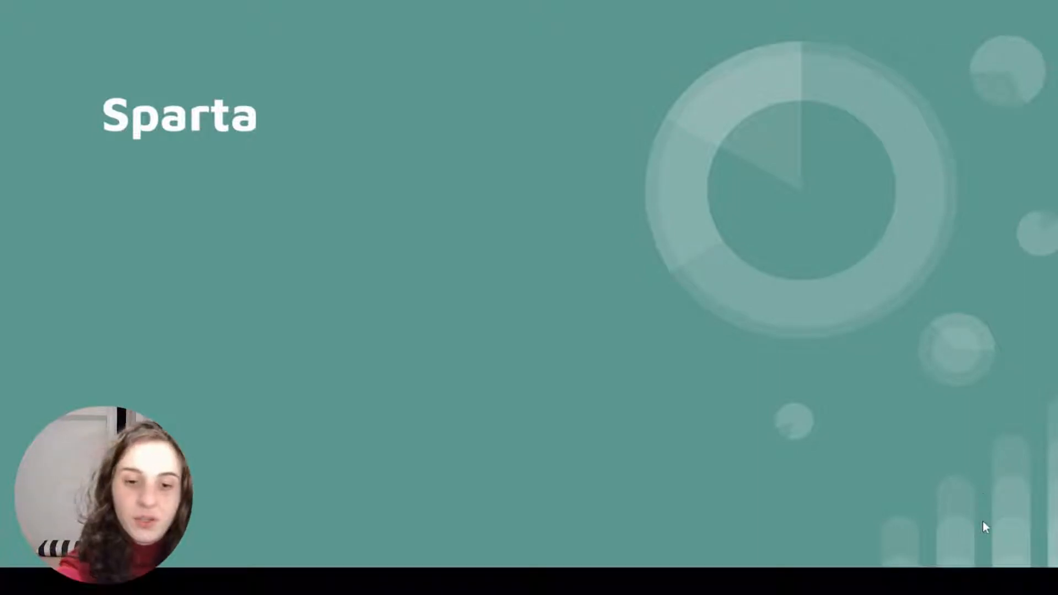
# - End the slideshow, switch to Google Drive and refresh the History class folder to check for the presentation
pyautogui.press('Escape')
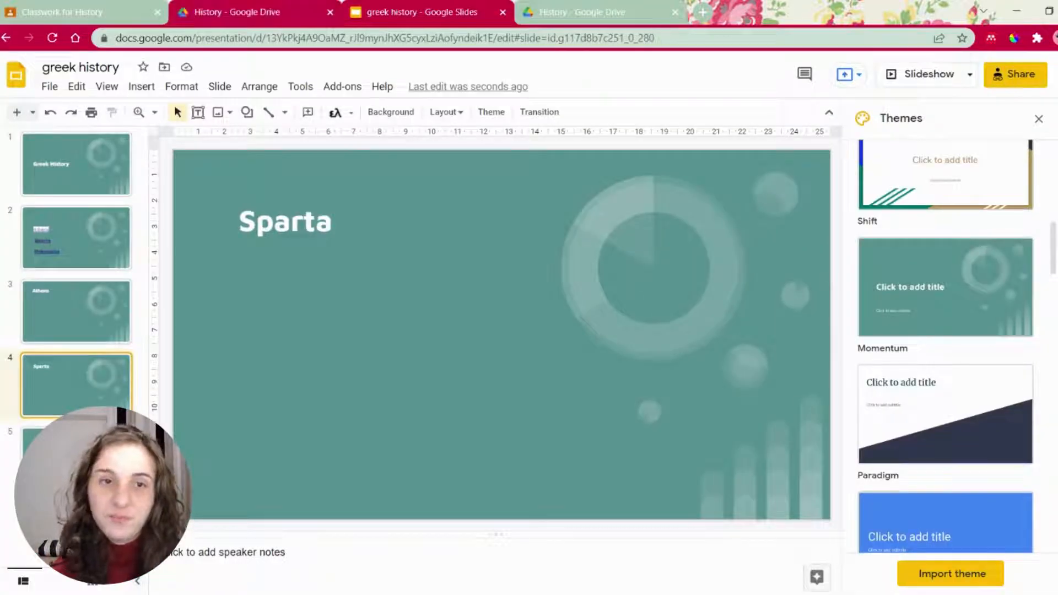
pyautogui.click(254, 12)
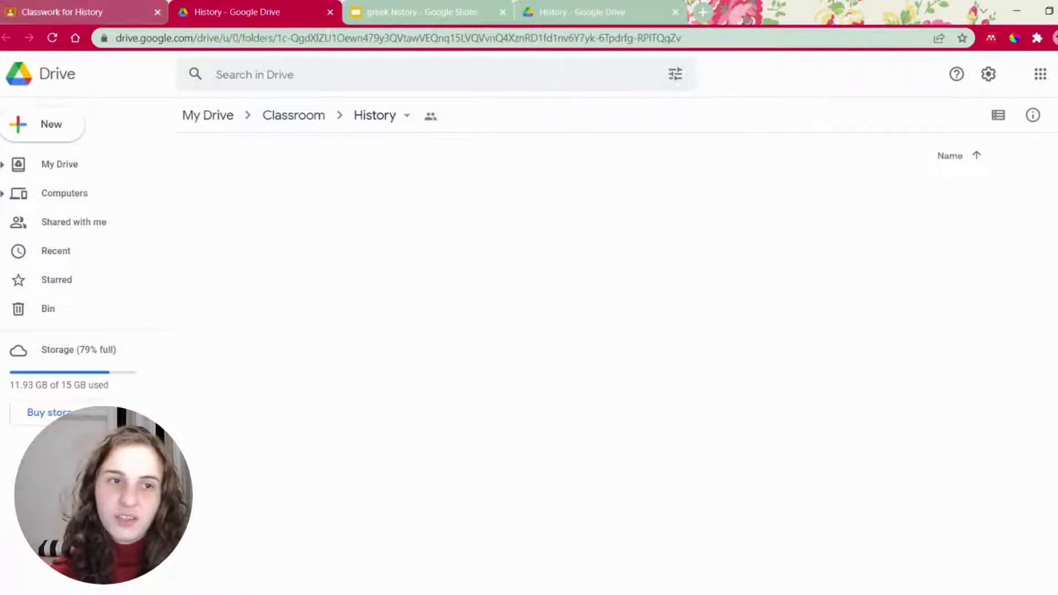
pyautogui.click(52, 38)
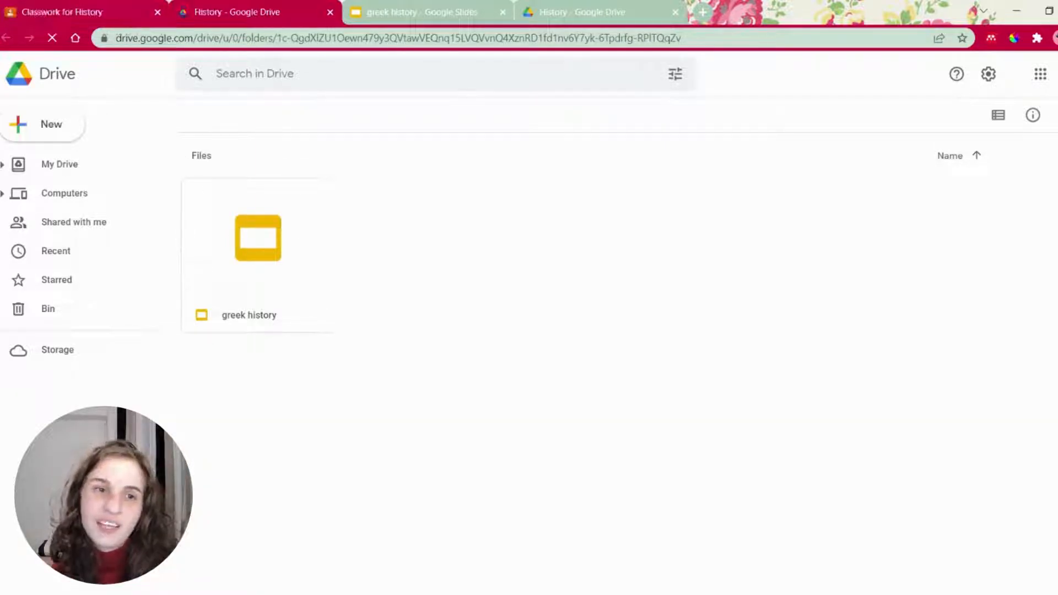
# - Switch to Google Classroom and look through the History class's classwork, the 1st course topic and the stream
pyautogui.click(82, 12)
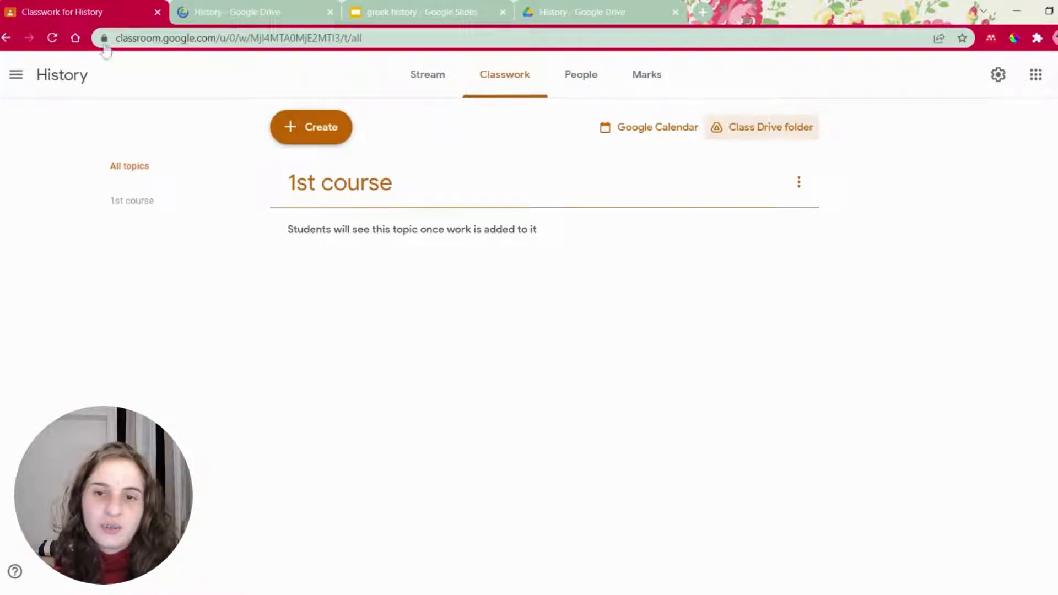
pyautogui.click(52, 38)
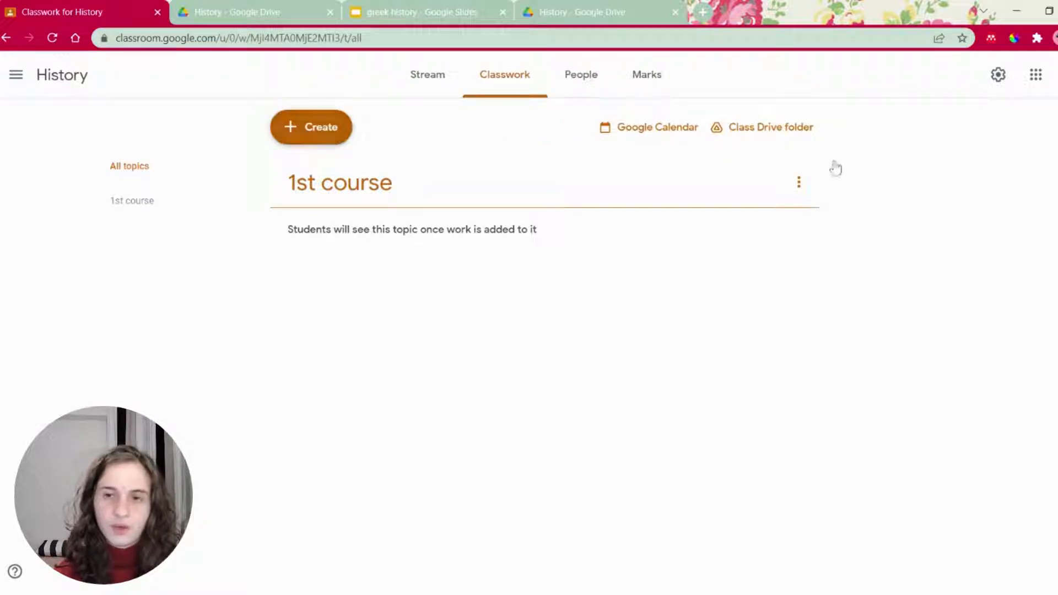
pyautogui.click(799, 182)
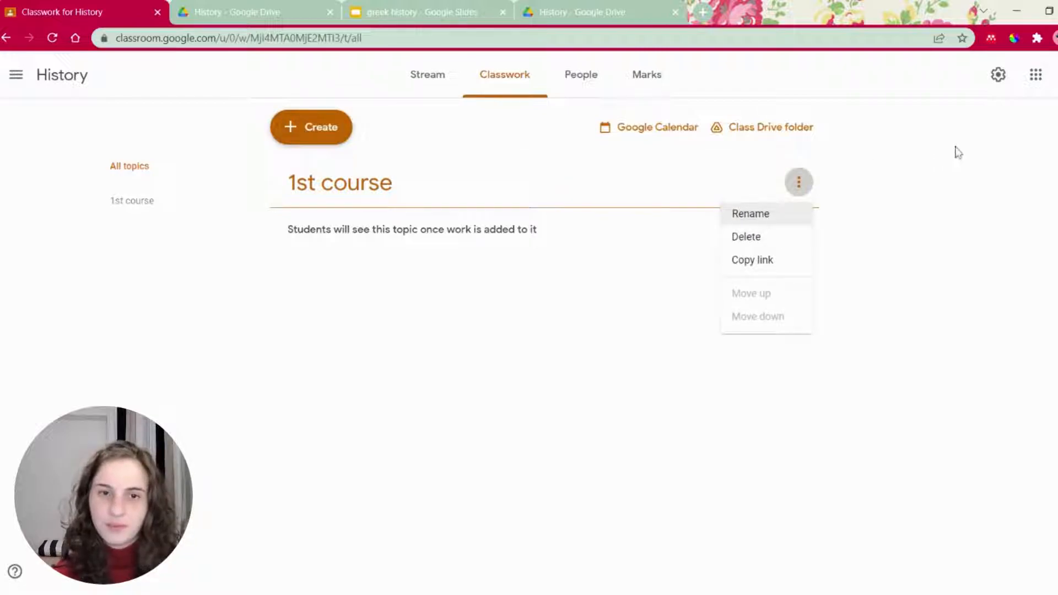
pyautogui.click(263, 105)
pyautogui.click(263, 105)
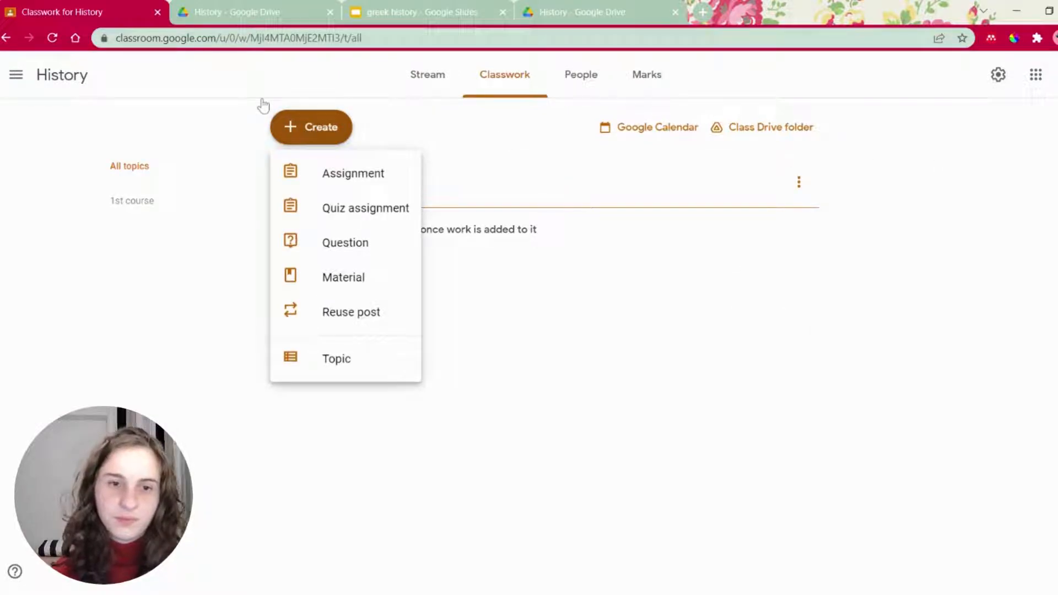
pyautogui.click(663, 159)
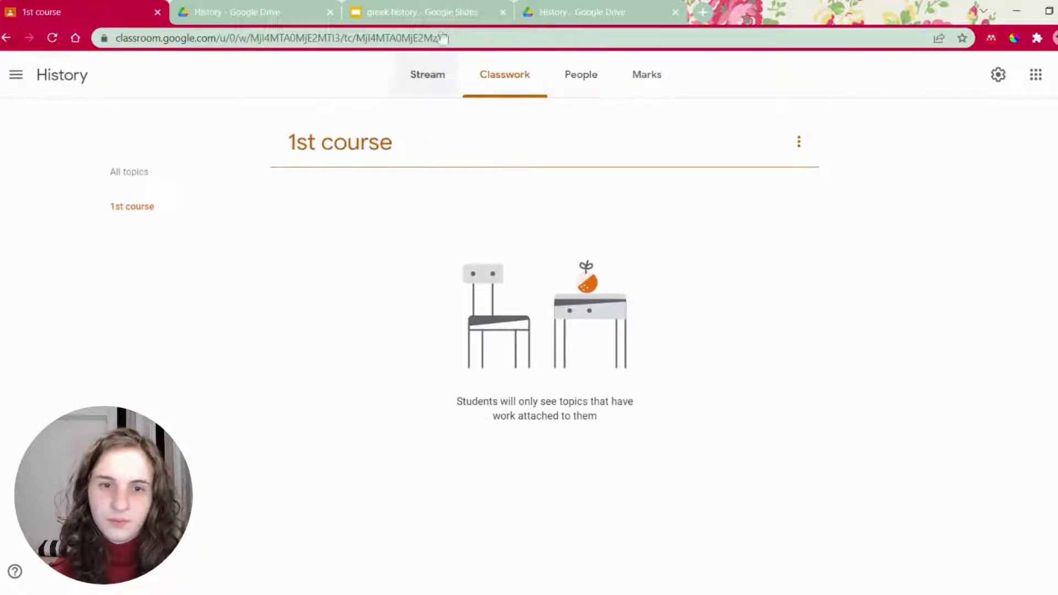
pyautogui.click(427, 74)
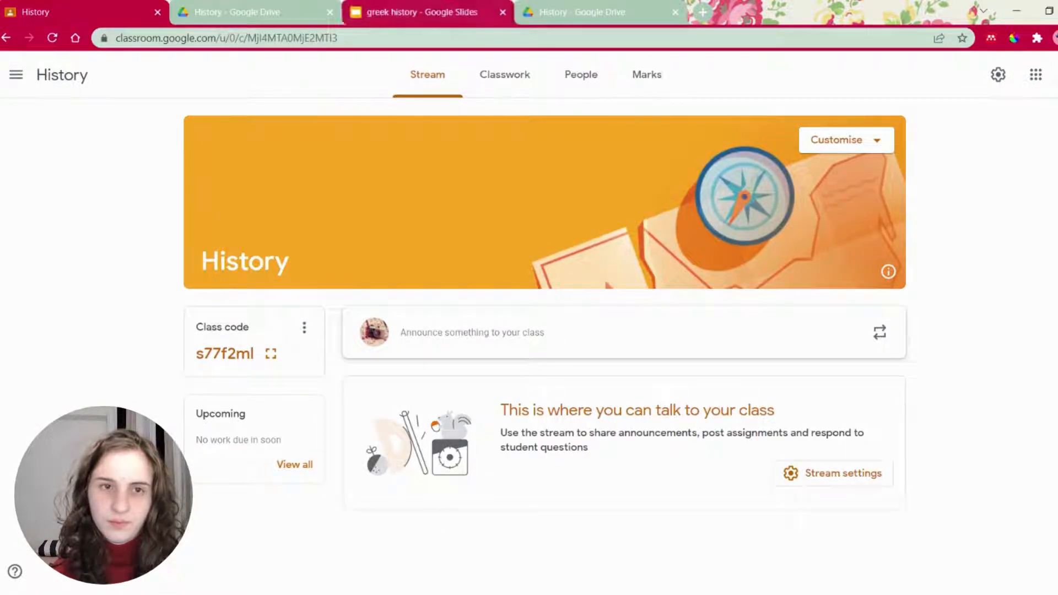
# - Switch to Google Drive and create a new Google Docs document in the shared History folder, accepting the folder's sharing
pyautogui.click(232, 12)
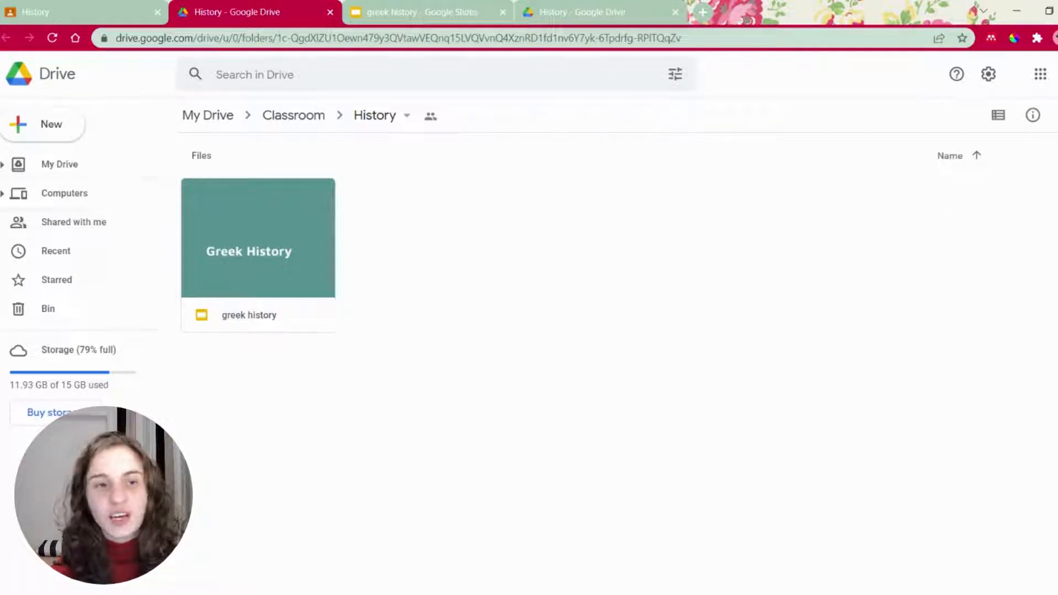
pyautogui.click(25, 125)
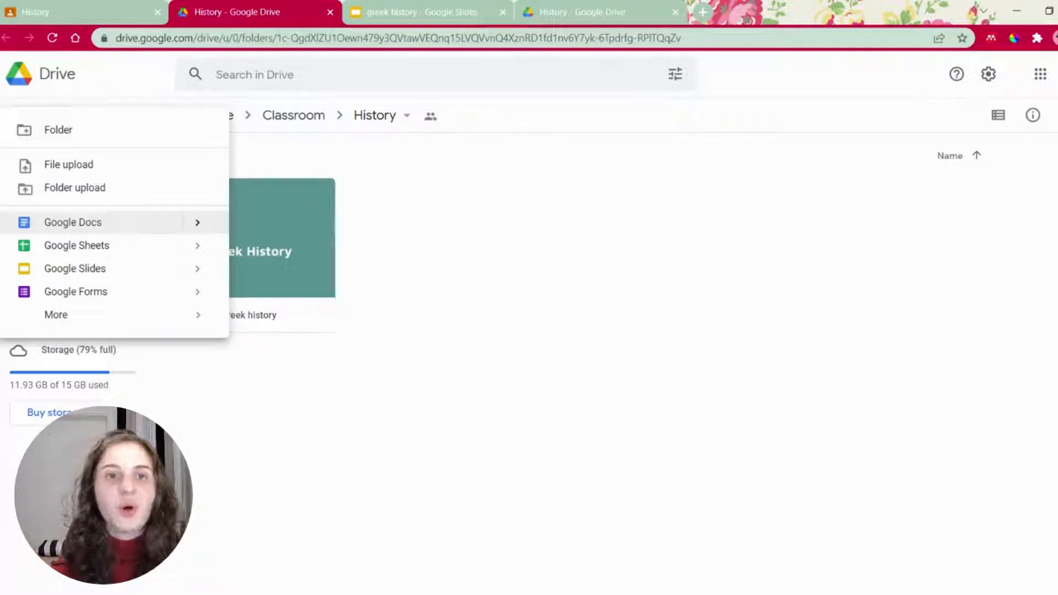
pyautogui.click(73, 222)
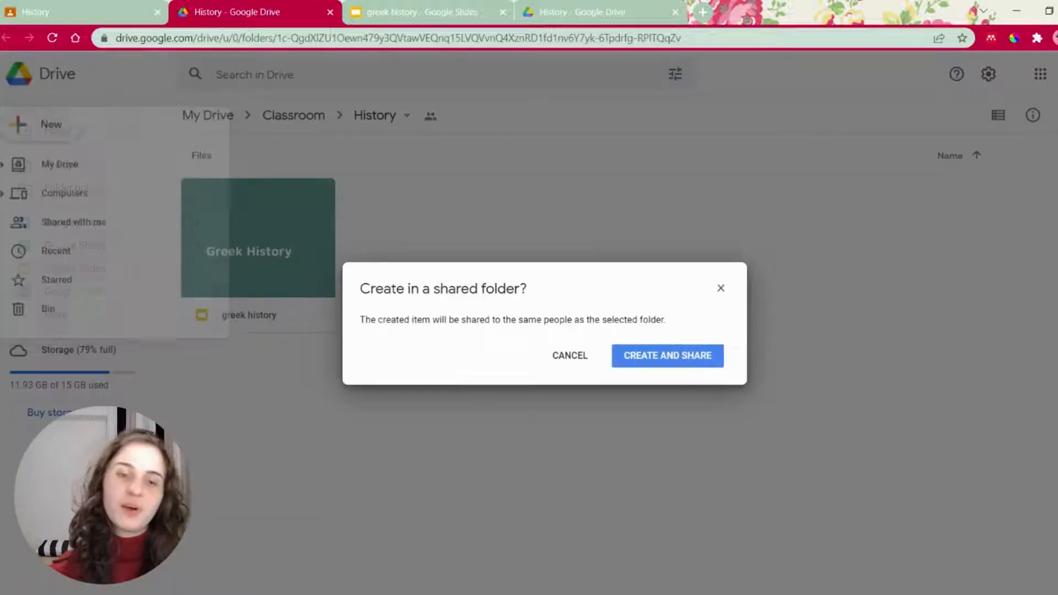
pyautogui.click(652, 363)
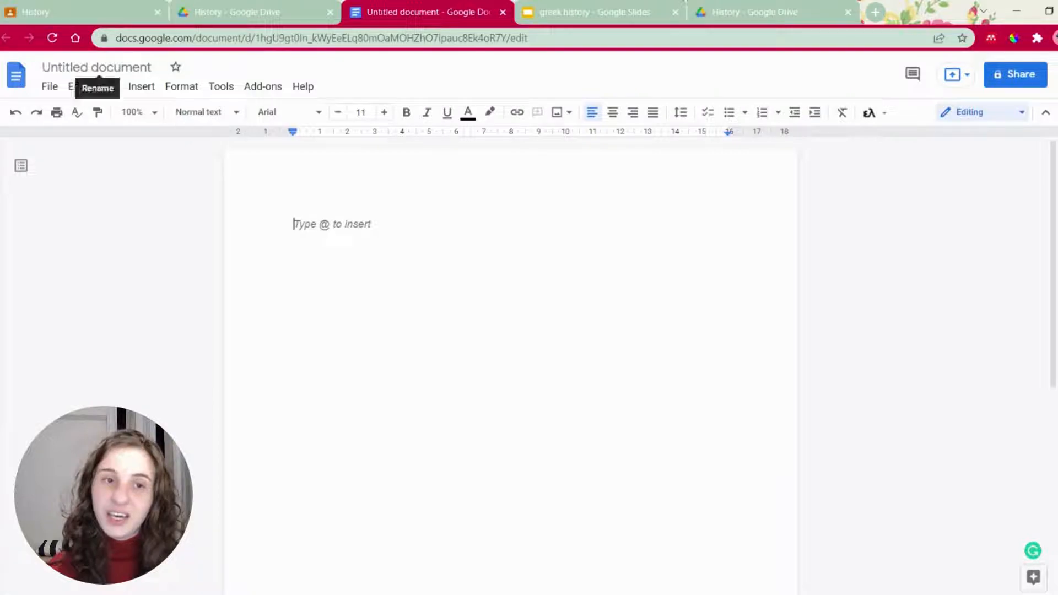
# - Rename the new document as "history class 2"
pyautogui.click(96, 67)
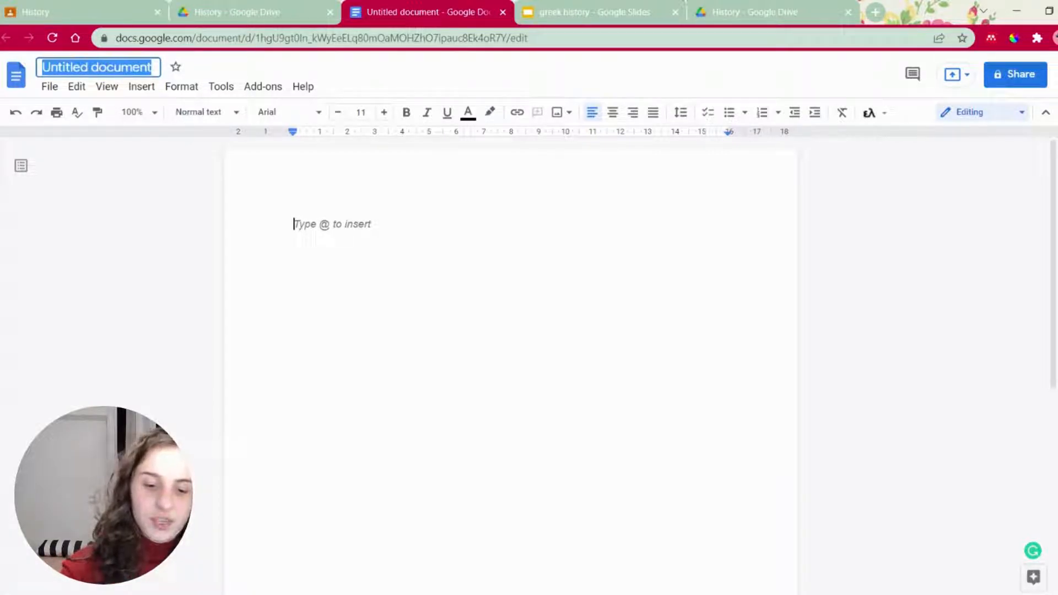
pyautogui.write('history ')
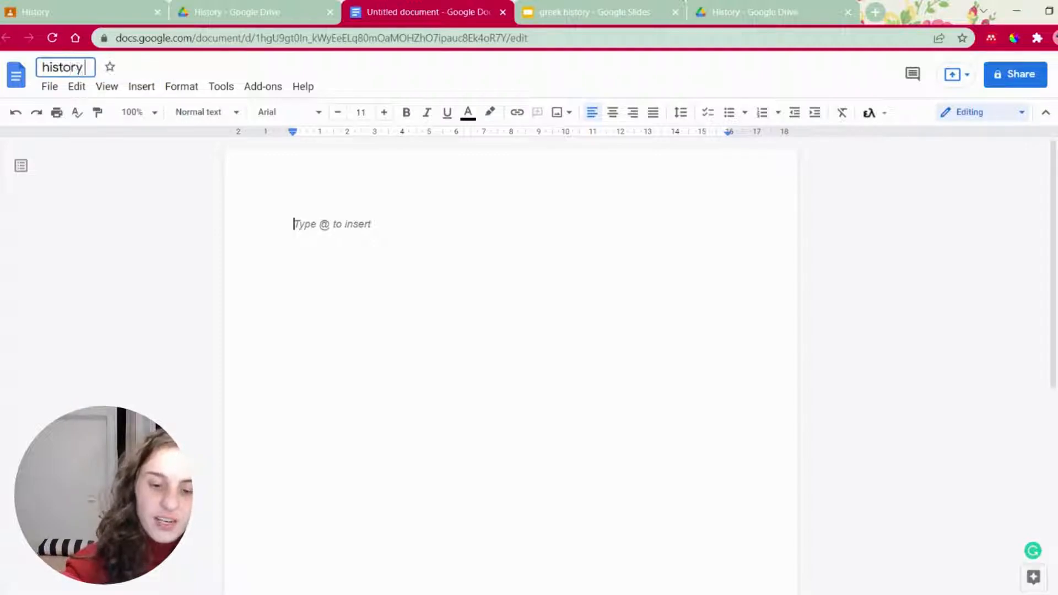
pyautogui.write('class 2')
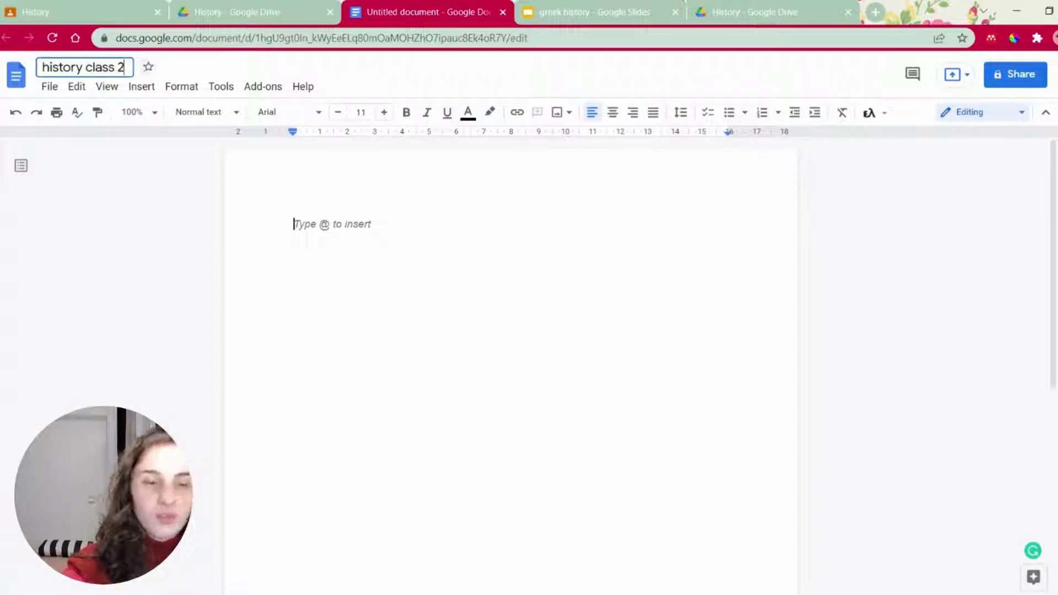
pyautogui.press('Return')
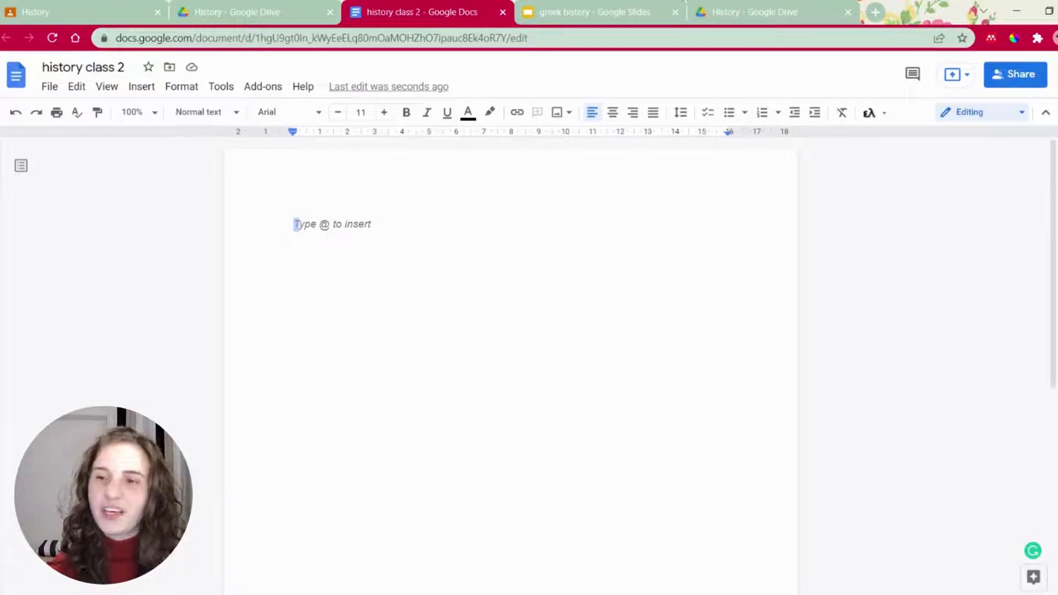
# - Share the "history class 2" document so that anyone with the link can open it as Editor
pyautogui.click(1016, 74)
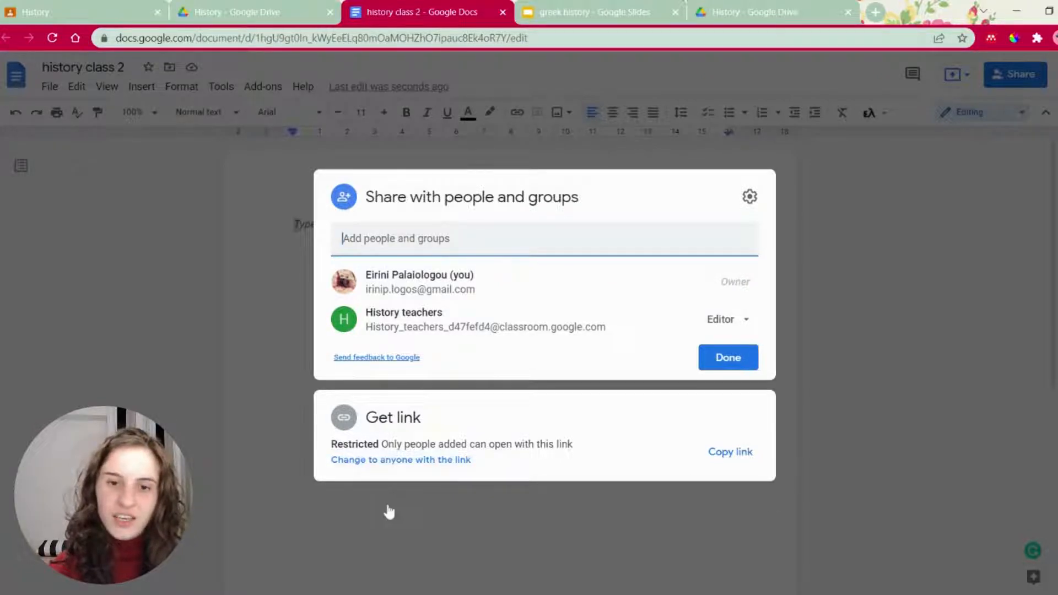
pyautogui.click(389, 460)
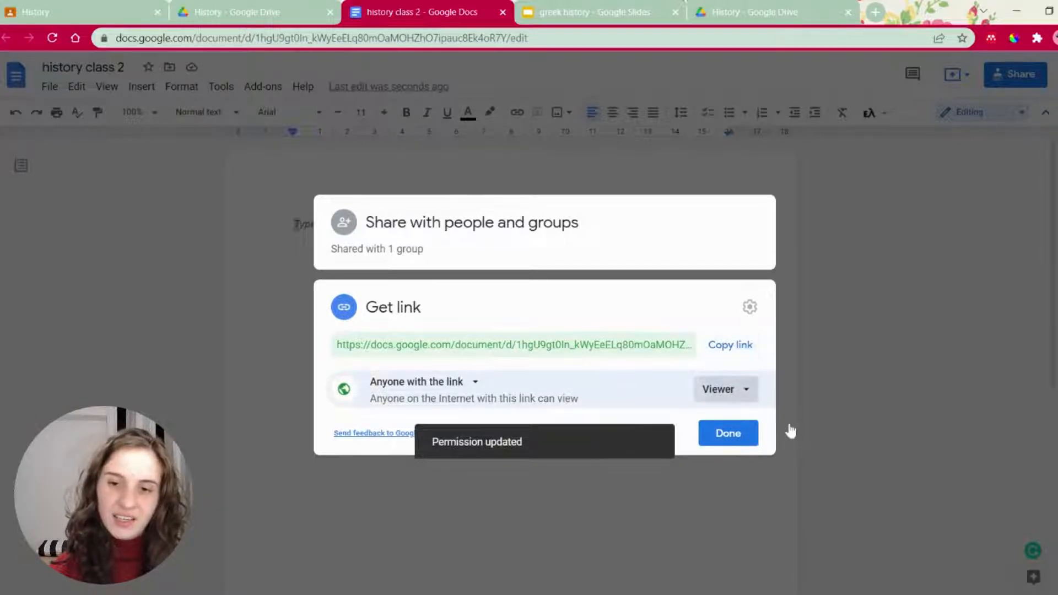
pyautogui.click(727, 389)
pyautogui.click(813, 508)
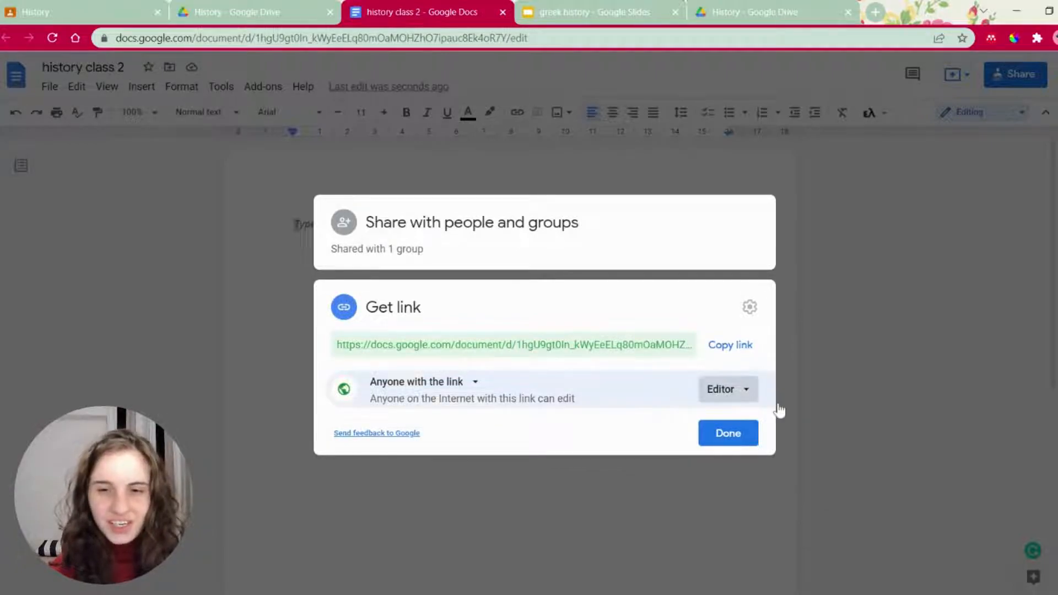
pyautogui.click(741, 390)
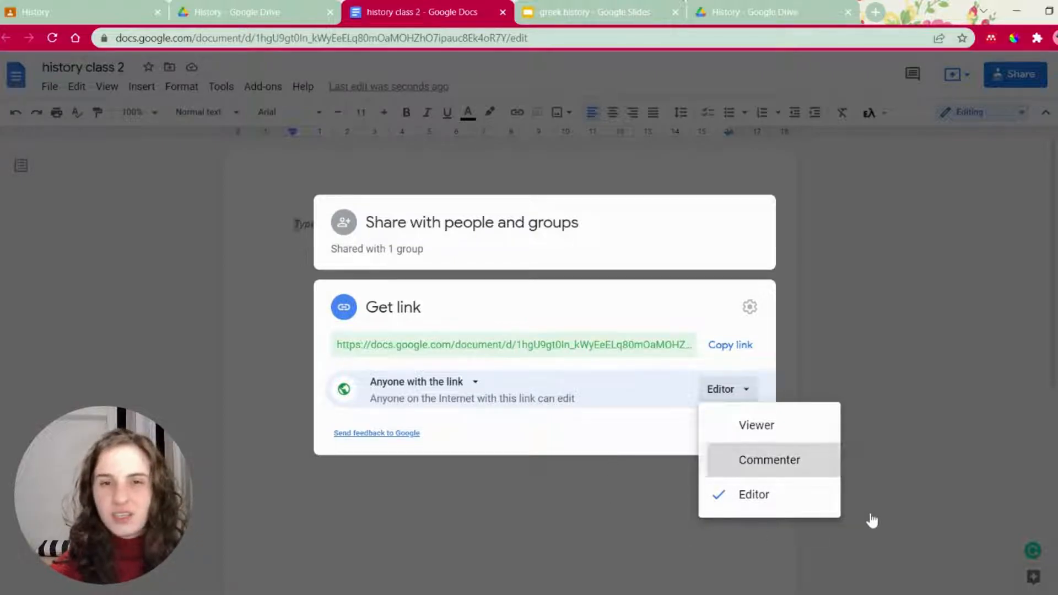
pyautogui.press('Return')
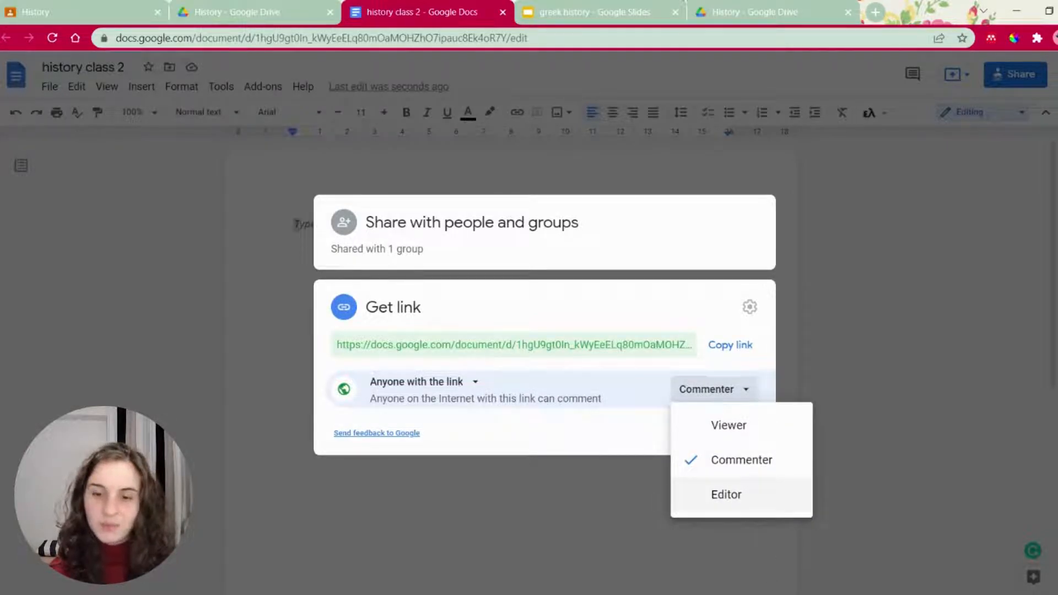
pyautogui.click(776, 496)
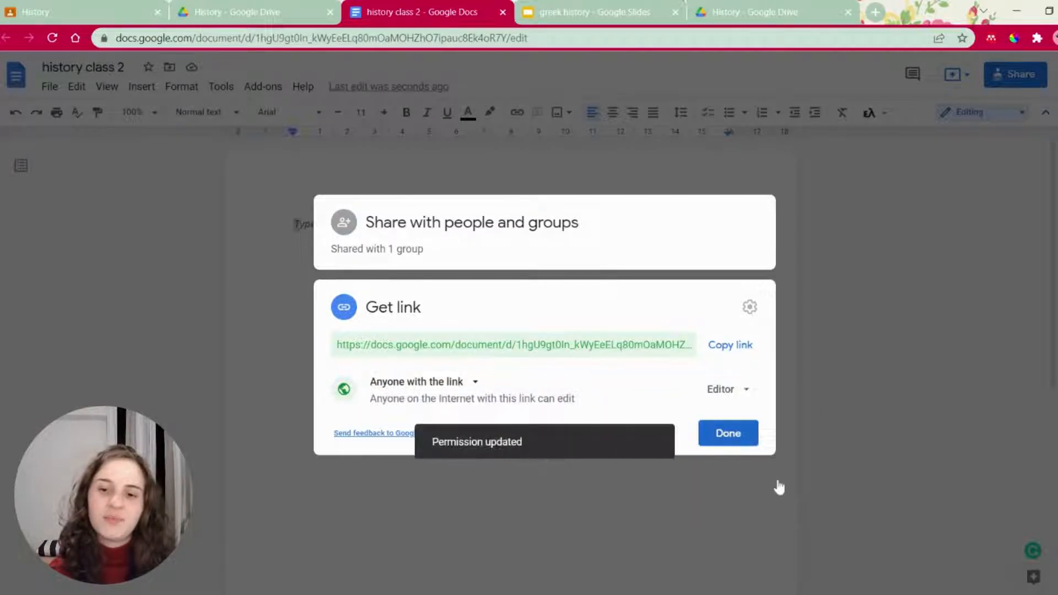
pyautogui.click(728, 434)
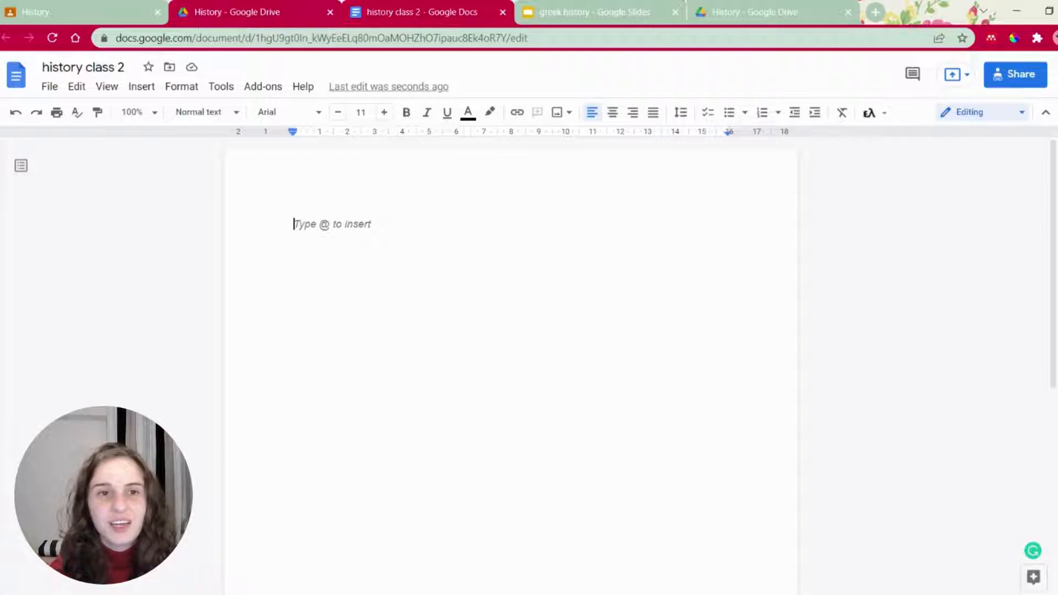
# - Check the History folder in Google Drive and the class's classwork in Google Classroom, ending back in the Drive folder
pyautogui.click(243, 12)
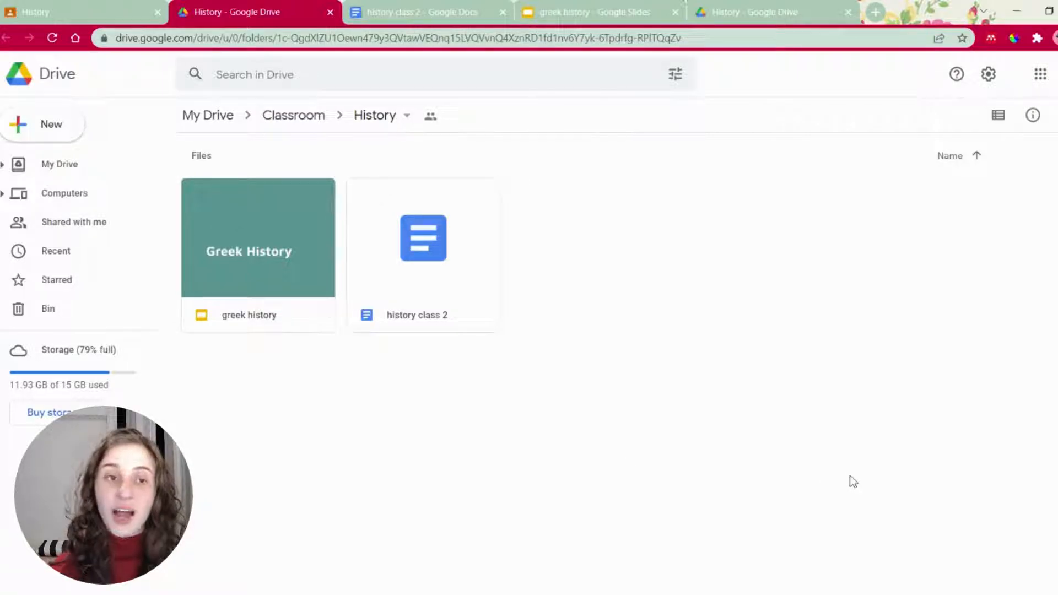
pyautogui.click(83, 12)
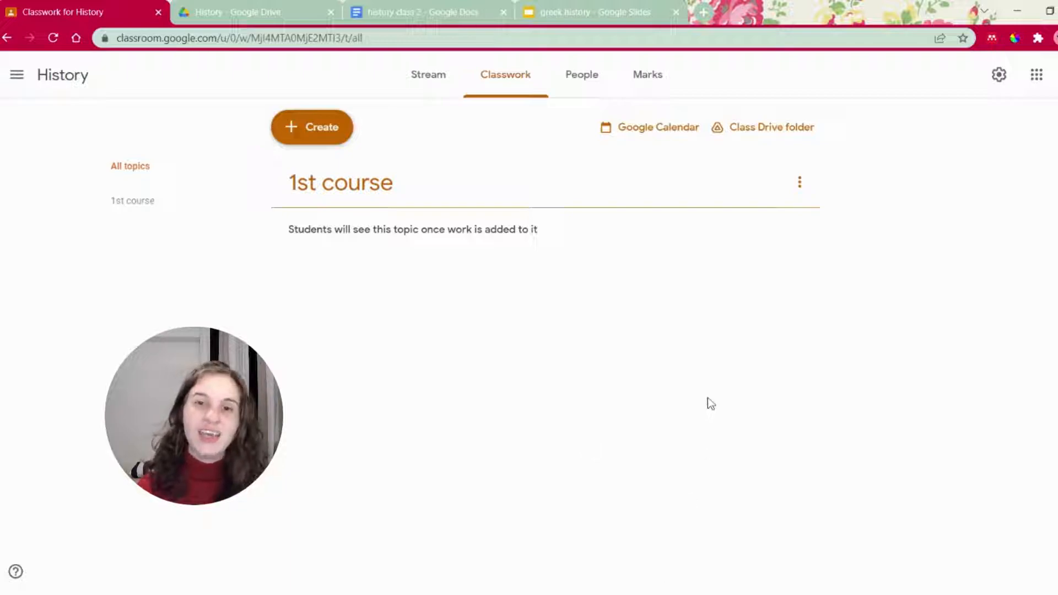
pyautogui.click(248, 11)
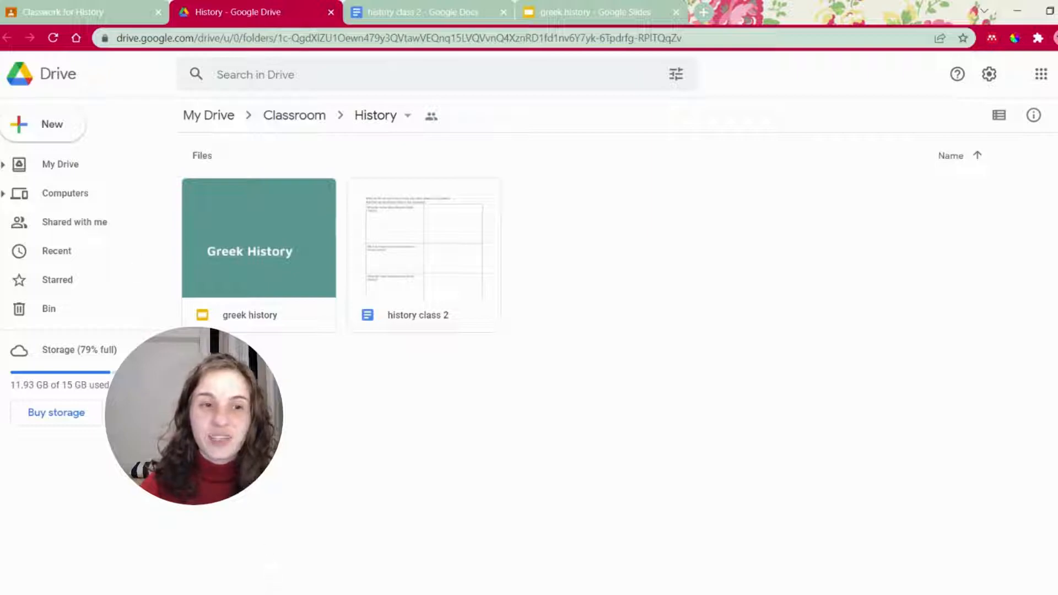
pyautogui.click(52, 125)
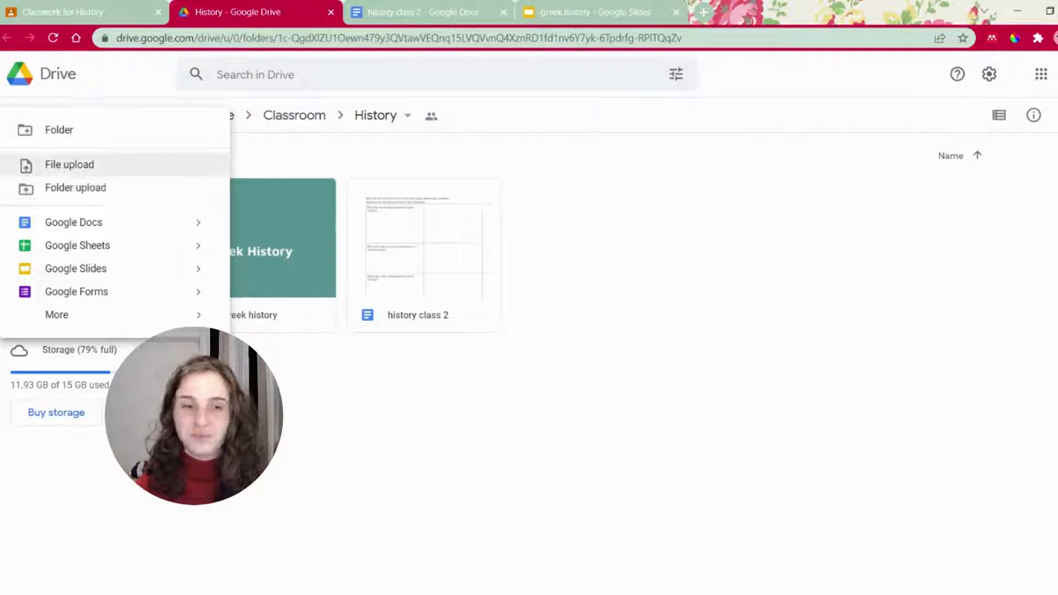
pyautogui.click(349, 229)
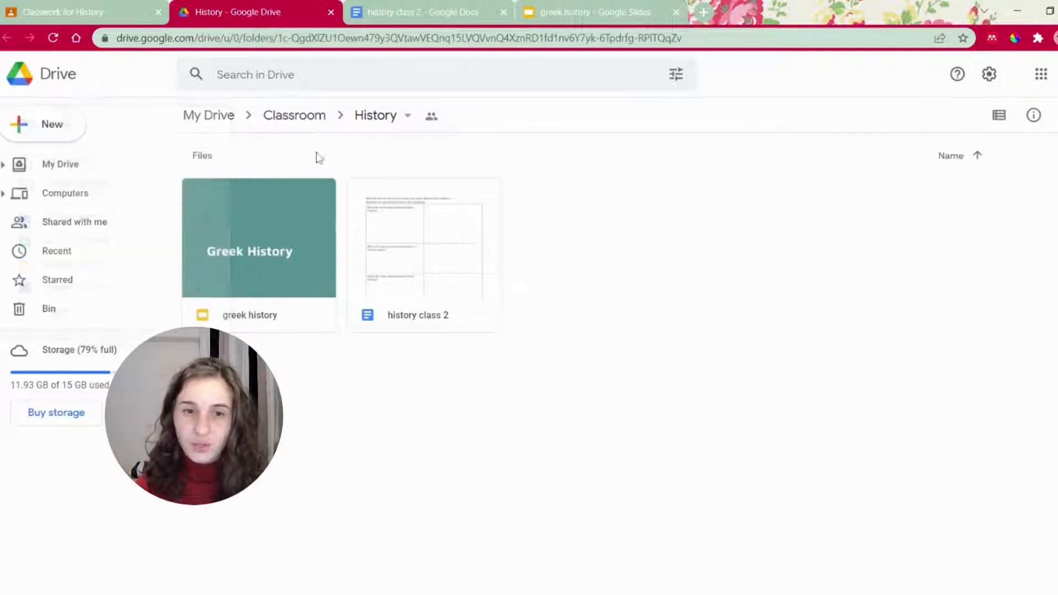
pyautogui.click(244, 179)
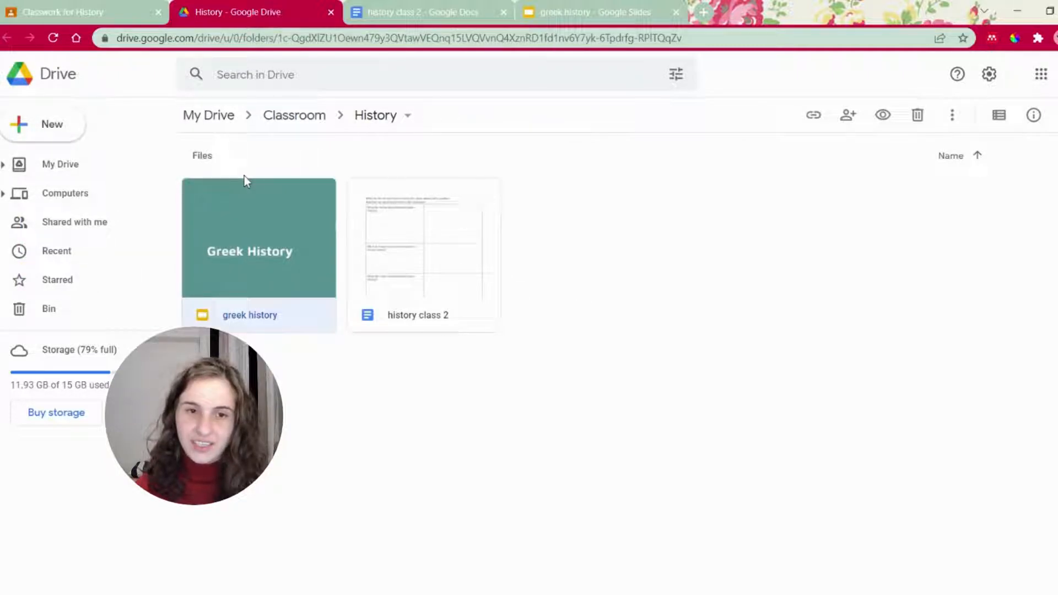
pyautogui.click(373, 220)
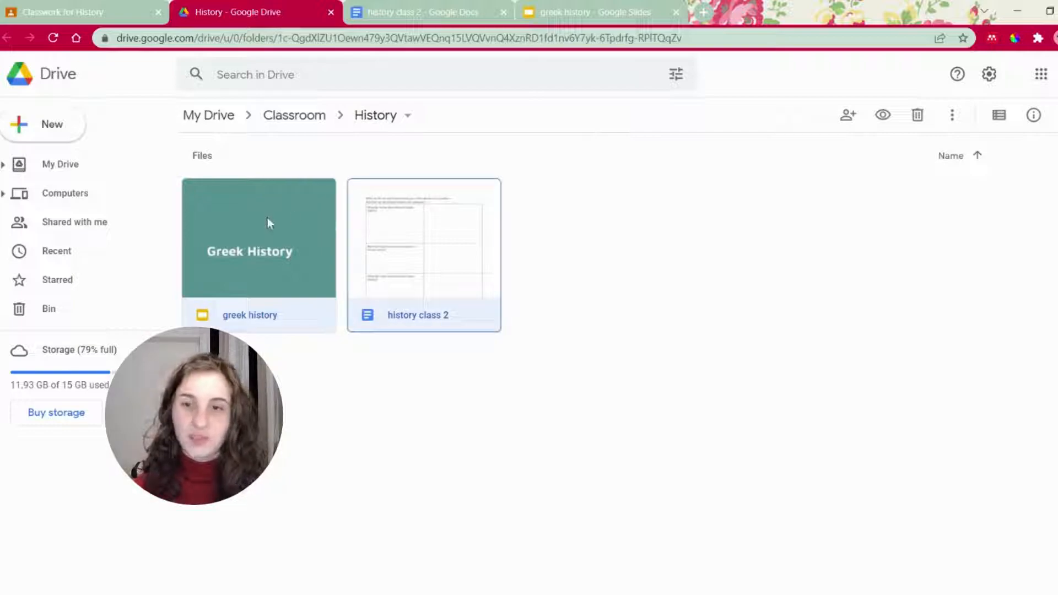
pyautogui.rightClick(425, 211)
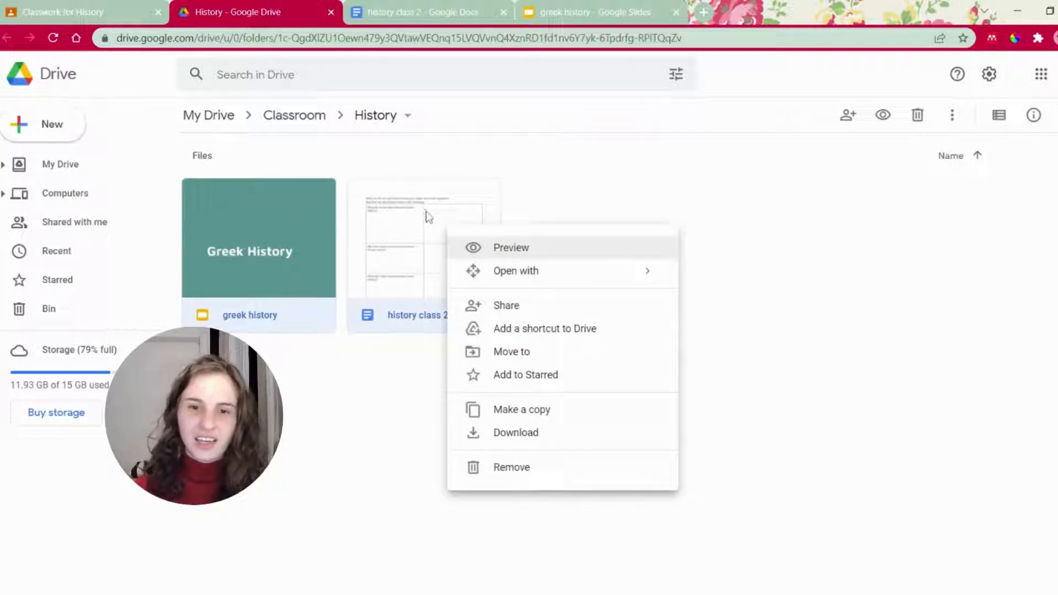
pyautogui.click(564, 376)
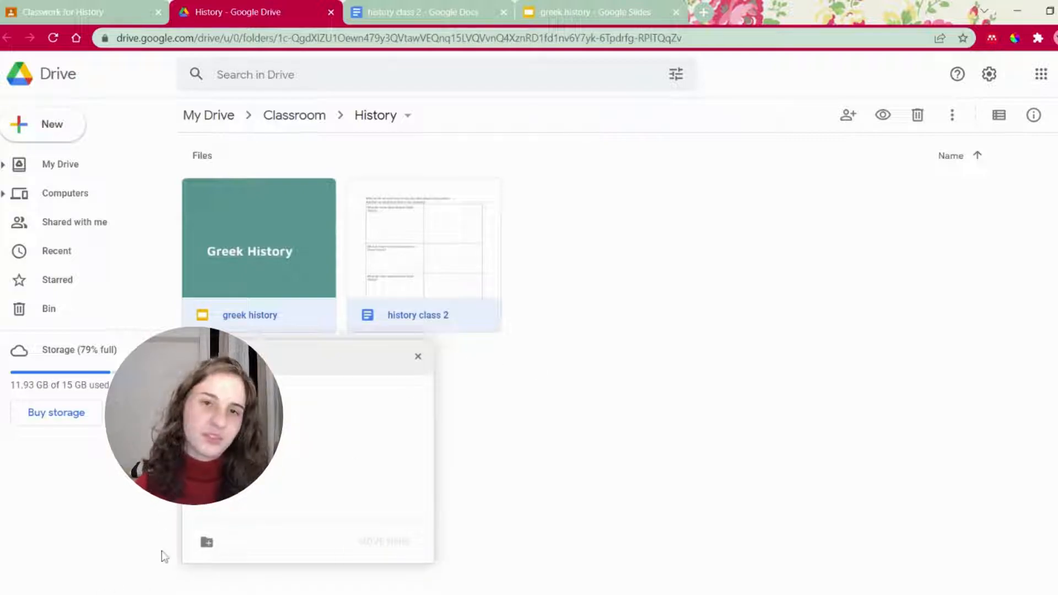
pyautogui.click(206, 542)
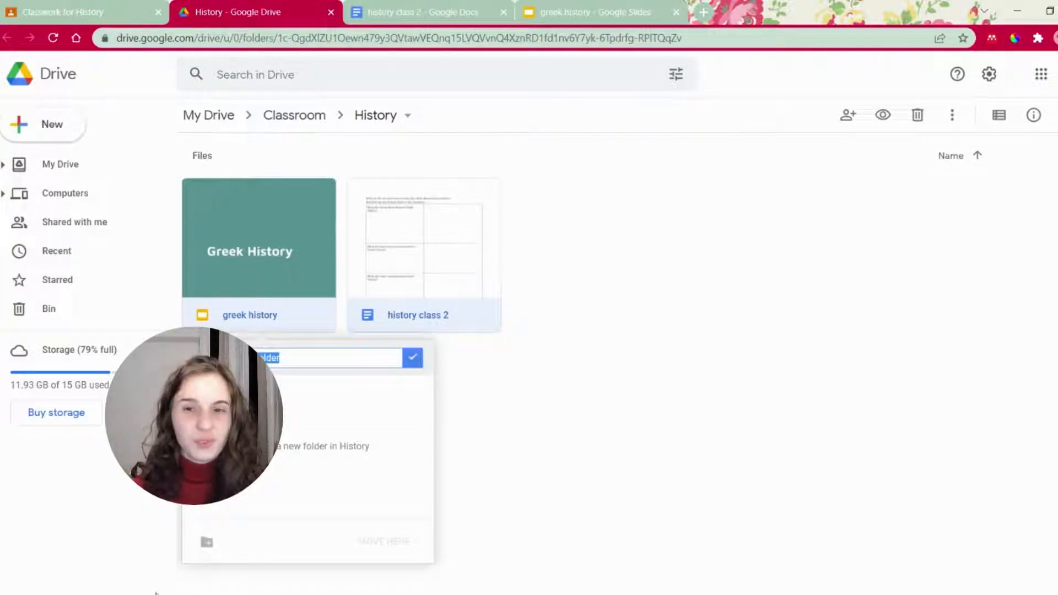
pyautogui.click(520, 412)
# - Create a new folder named "1st course" inside the History folder
pyautogui.rightClick(616, 269)
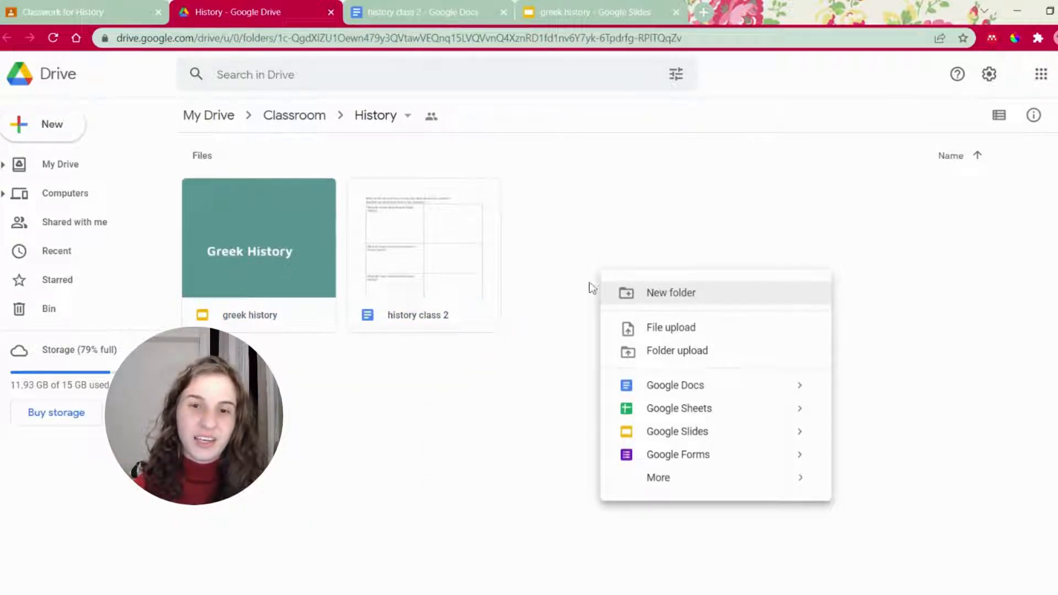
pyautogui.click(710, 302)
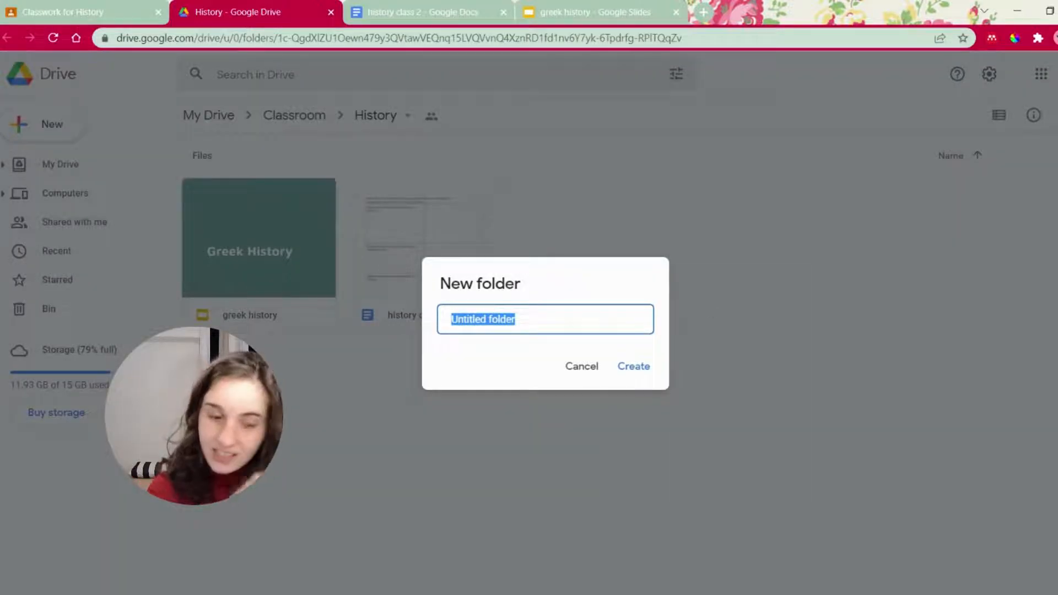
pyautogui.write('1st')
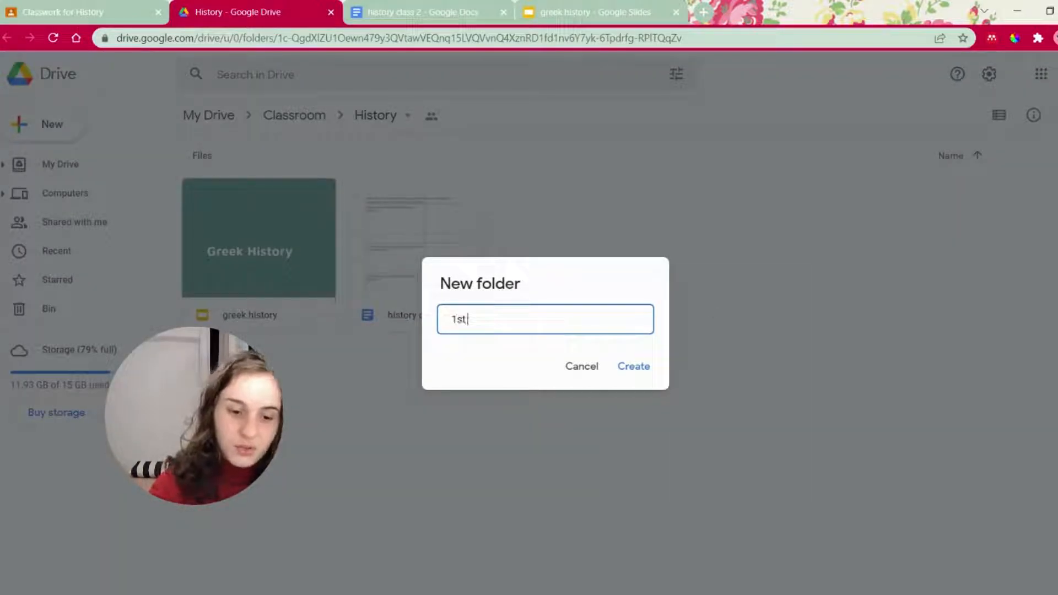
pyautogui.write(' course')
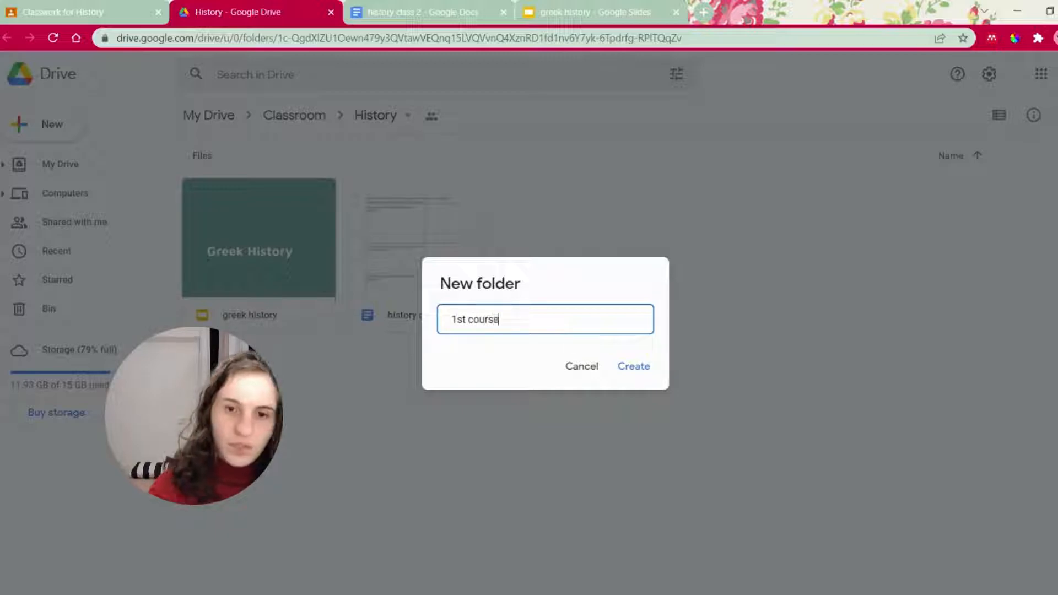
pyautogui.press('Return')
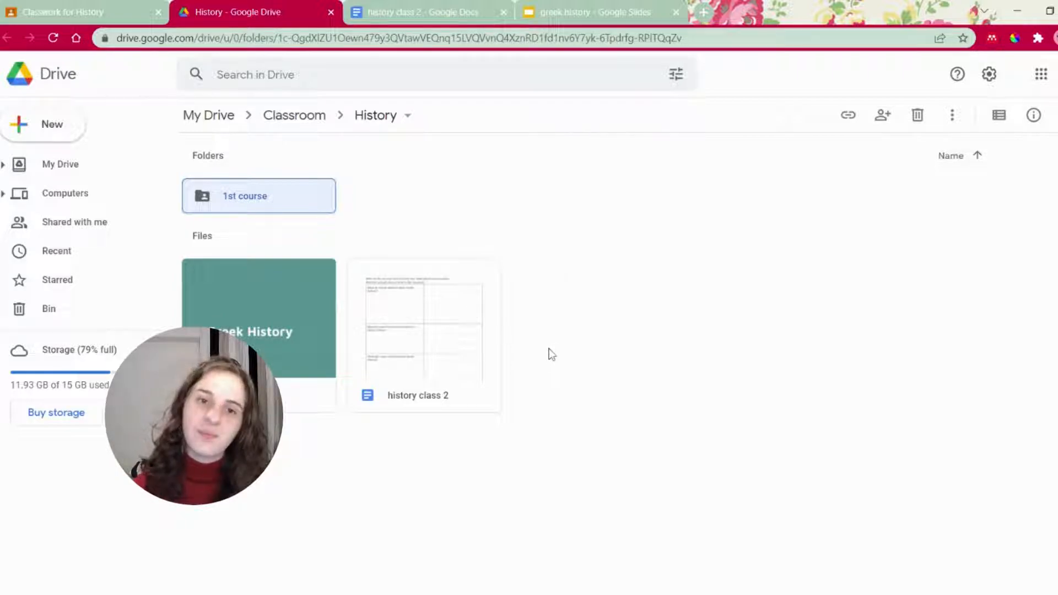
# - Move the "greek history" presentation and the "history class 2" document into the "1st course" folder, accepting the access change for each
pyautogui.moveTo(549, 346); pyautogui.dragTo(244, 335)
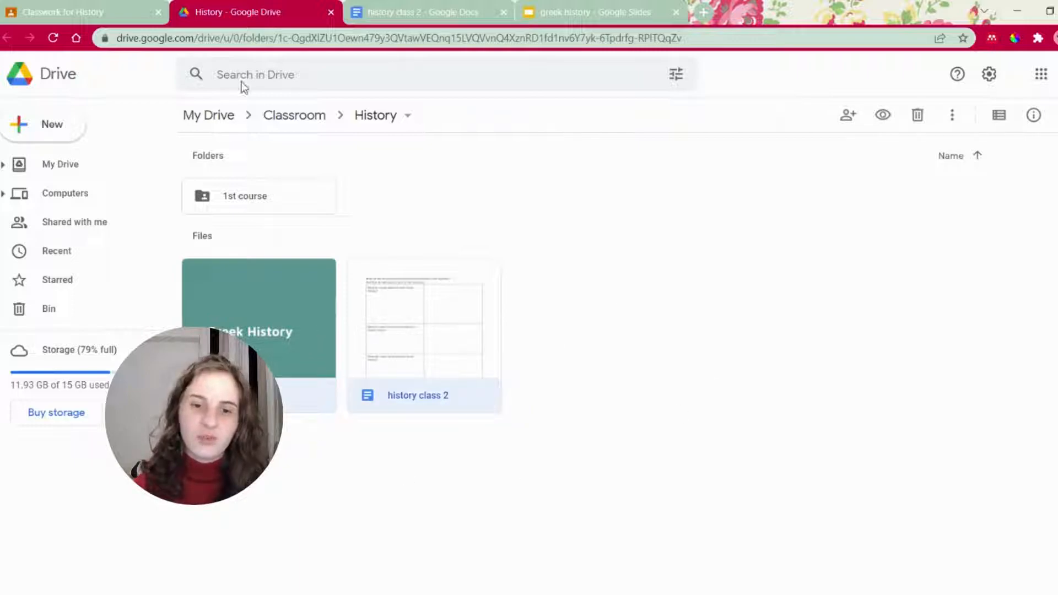
pyautogui.moveTo(248, 287); pyautogui.dragTo(279, 324)
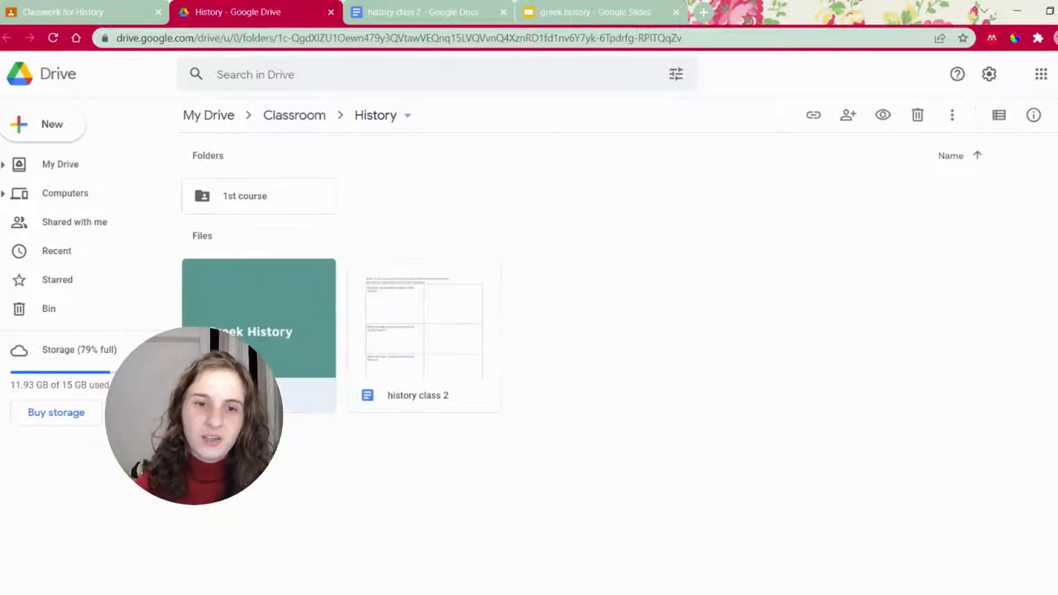
pyautogui.rightClick(279, 323)
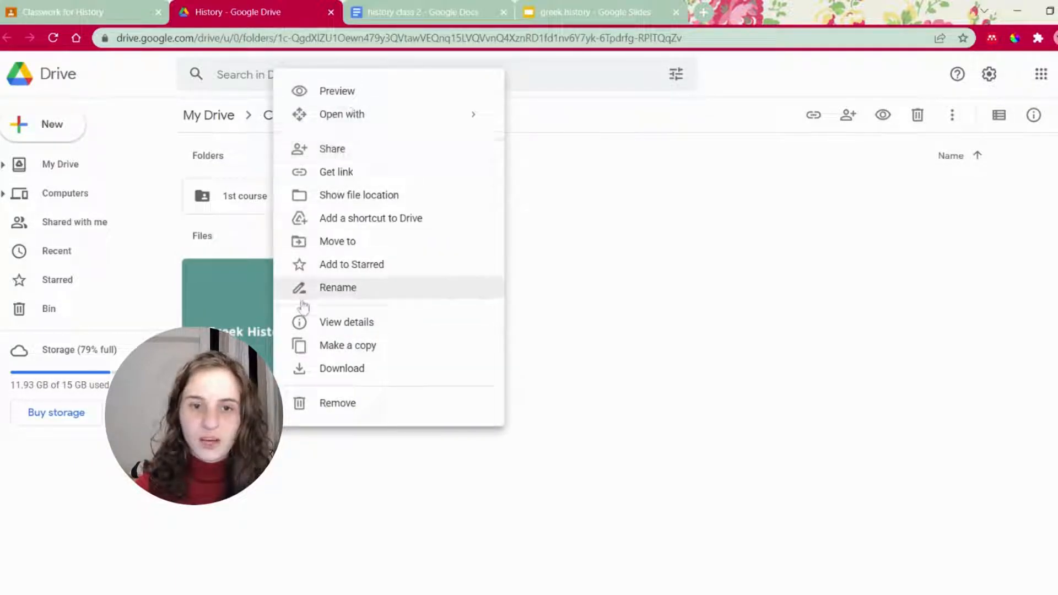
pyautogui.click(329, 241)
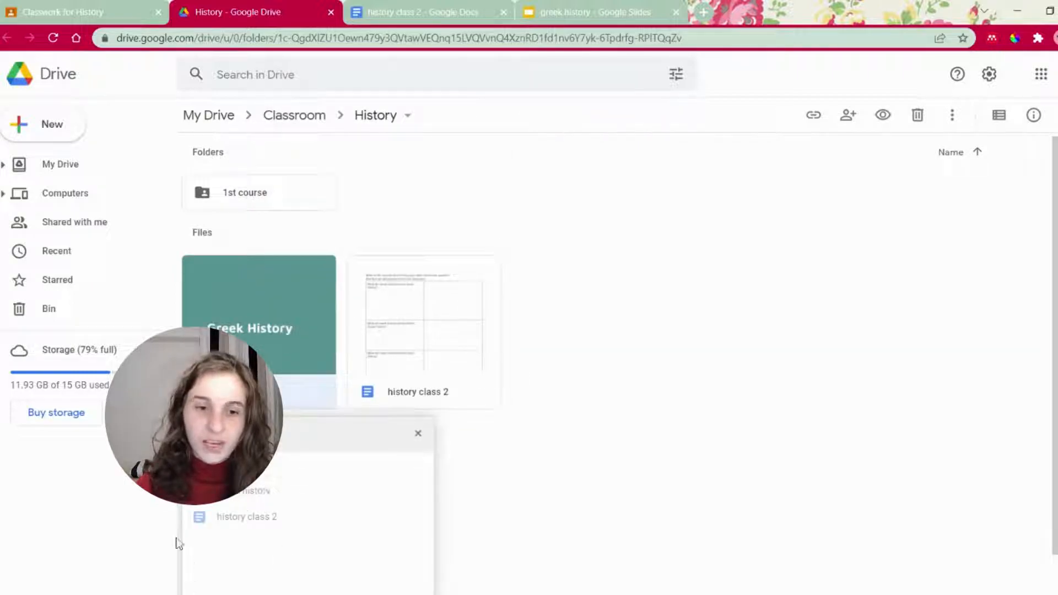
pyautogui.scroll(-1, 449, 501)
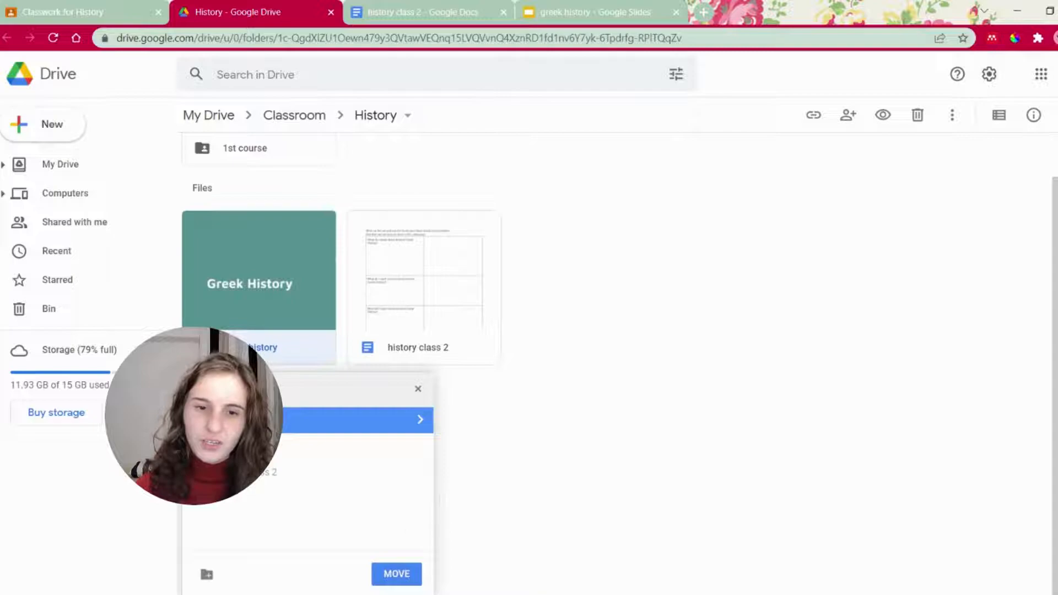
pyautogui.click(397, 574)
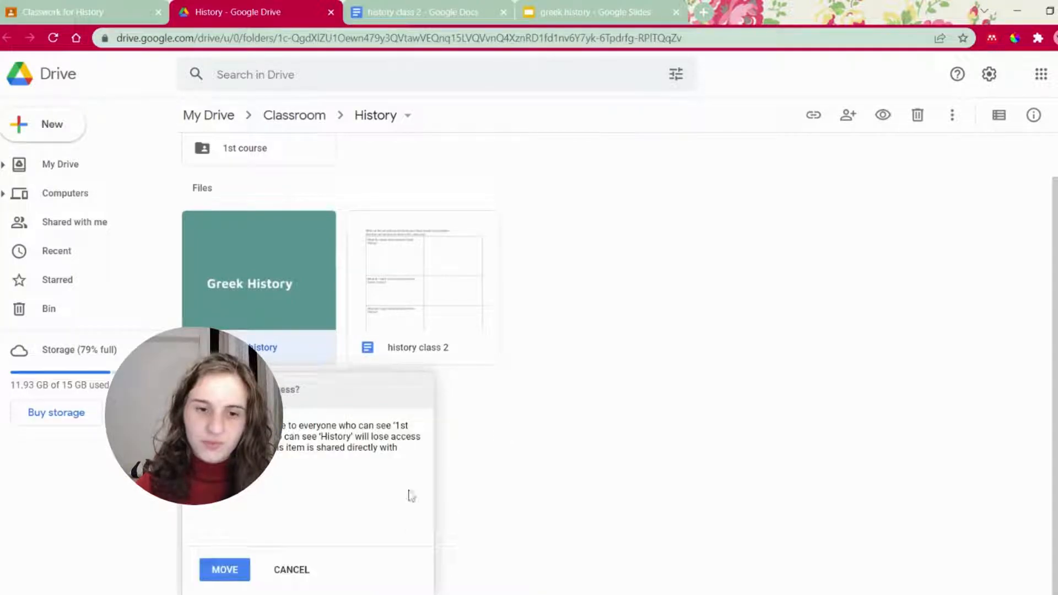
pyautogui.click(220, 573)
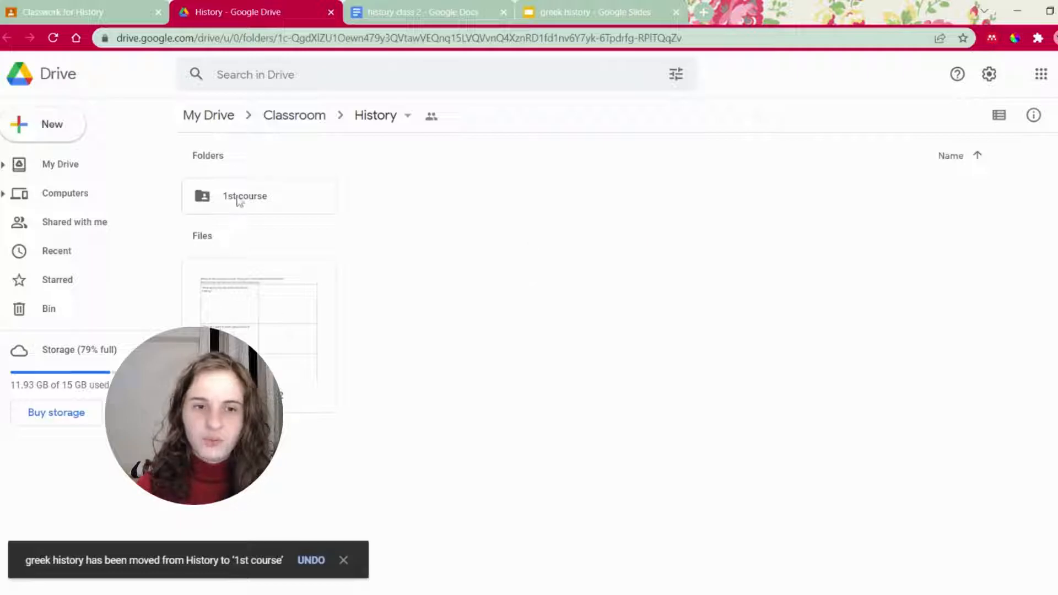
pyautogui.moveTo(190, 334); pyautogui.dragTo(199, 164)
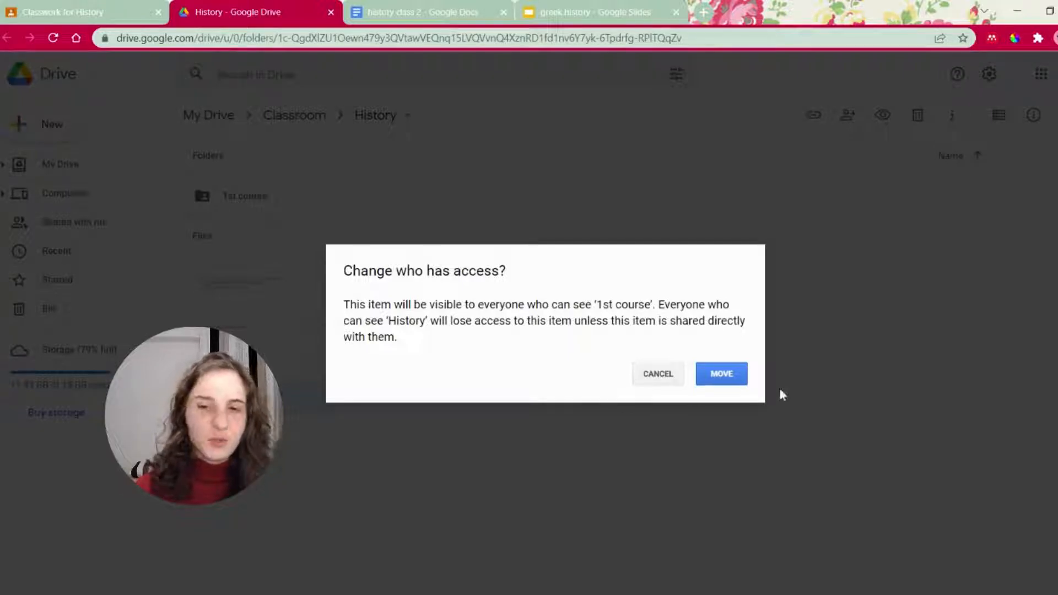
pyautogui.press('Return')
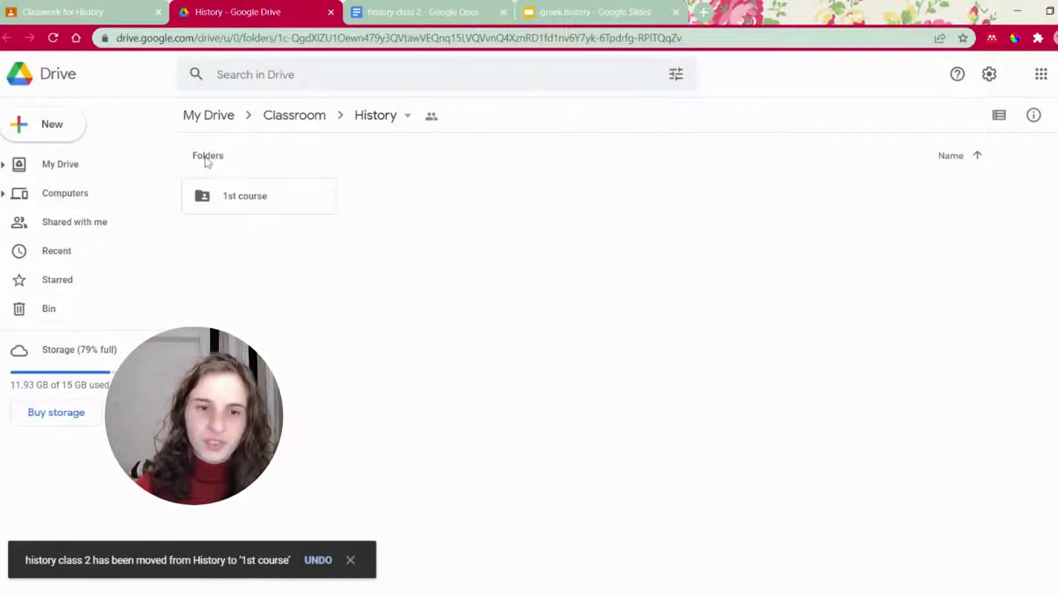
# - Change the colour of the "1st course" folder to bright green
pyautogui.rightClick(190, 182)
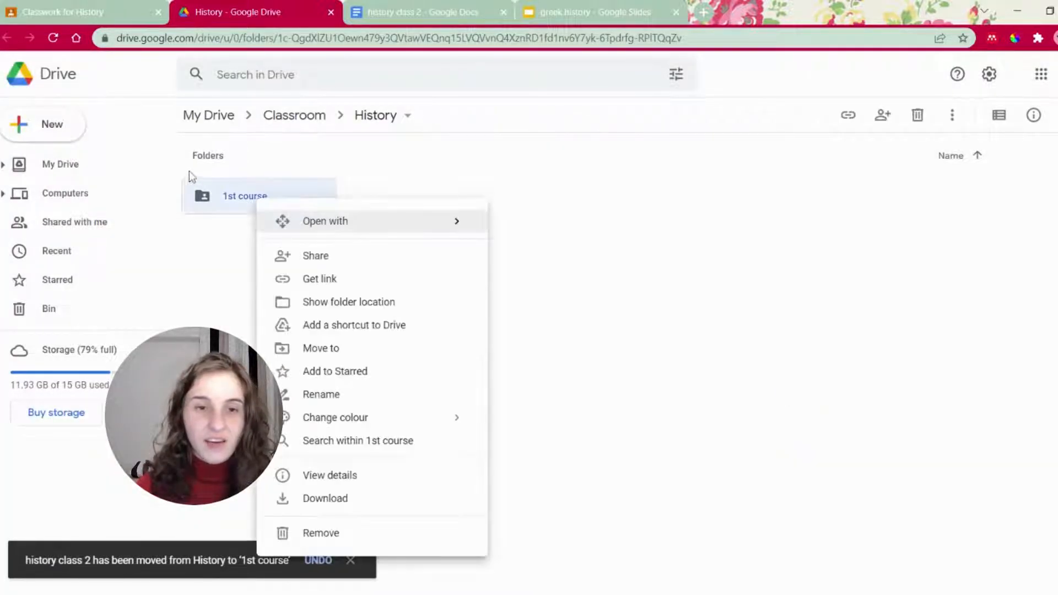
pyautogui.moveTo(331, 417)
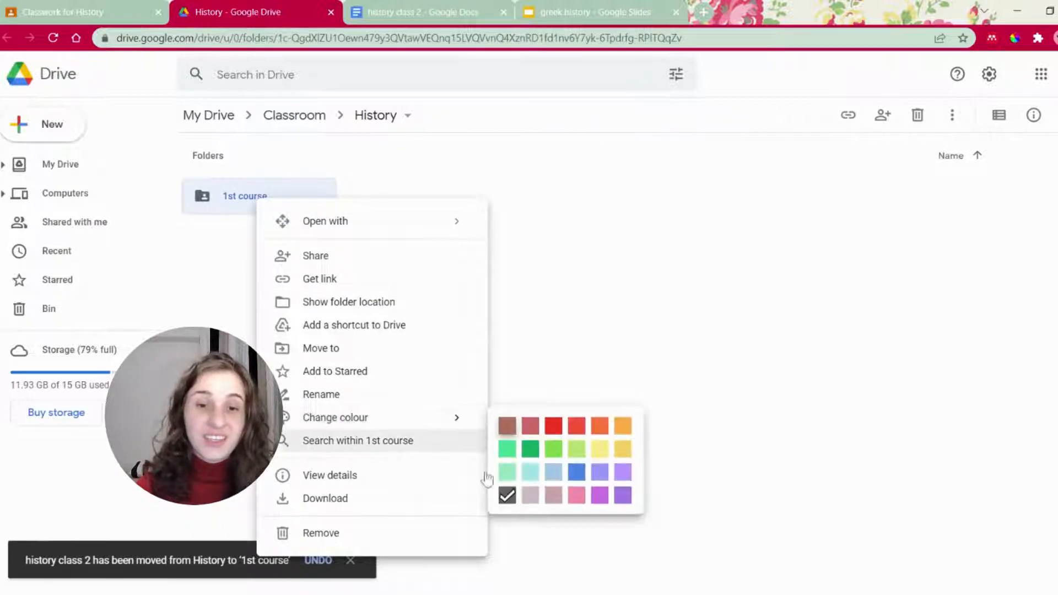
pyautogui.click(563, 493)
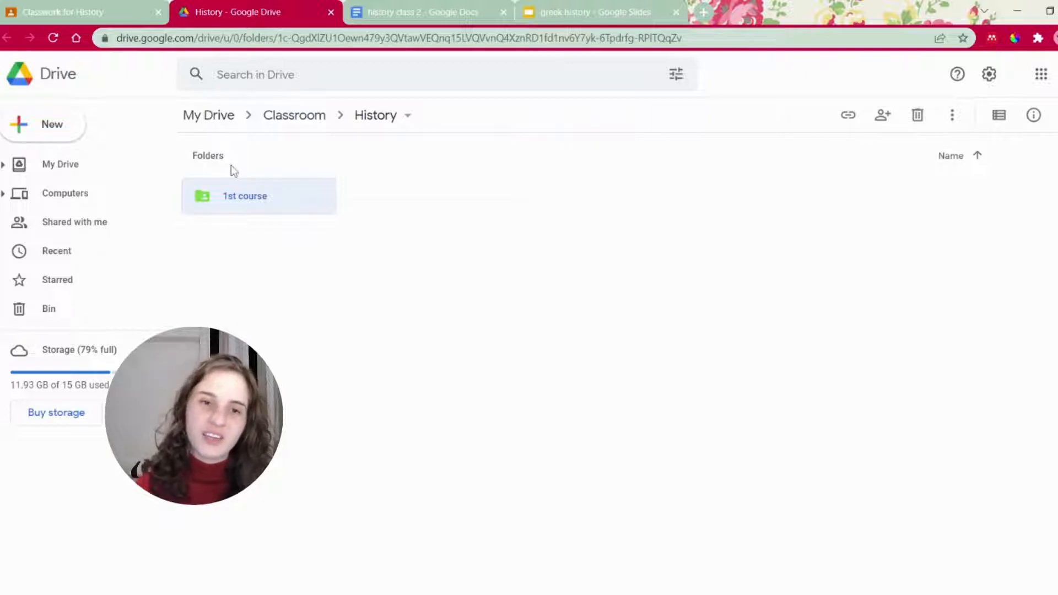
# - Copy the "1st course" folder's sharing link and give anyone with the link Viewer access
pyautogui.rightClick(293, 191)
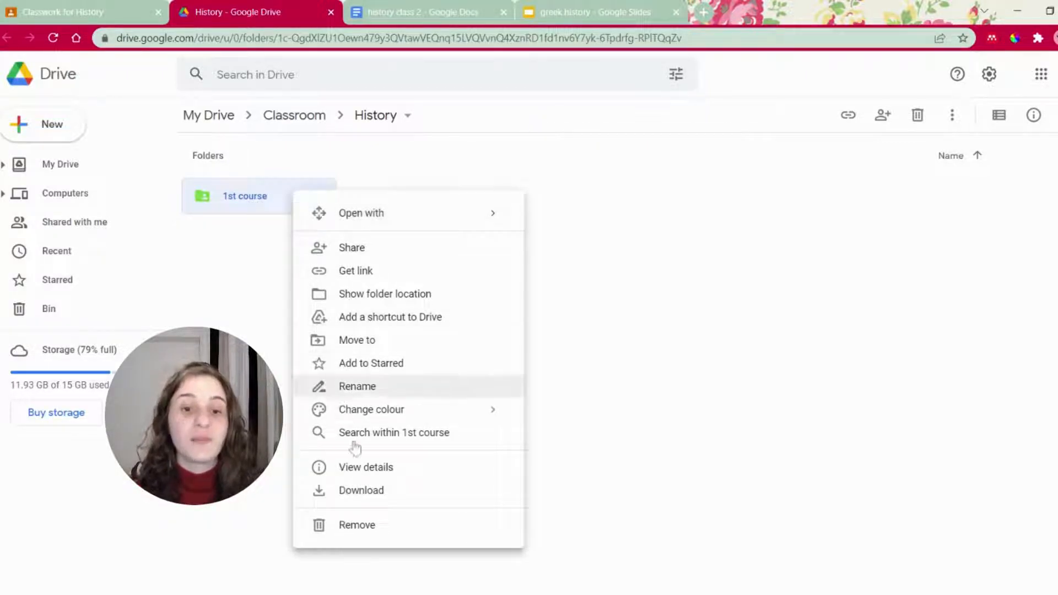
pyautogui.moveTo(374, 410)
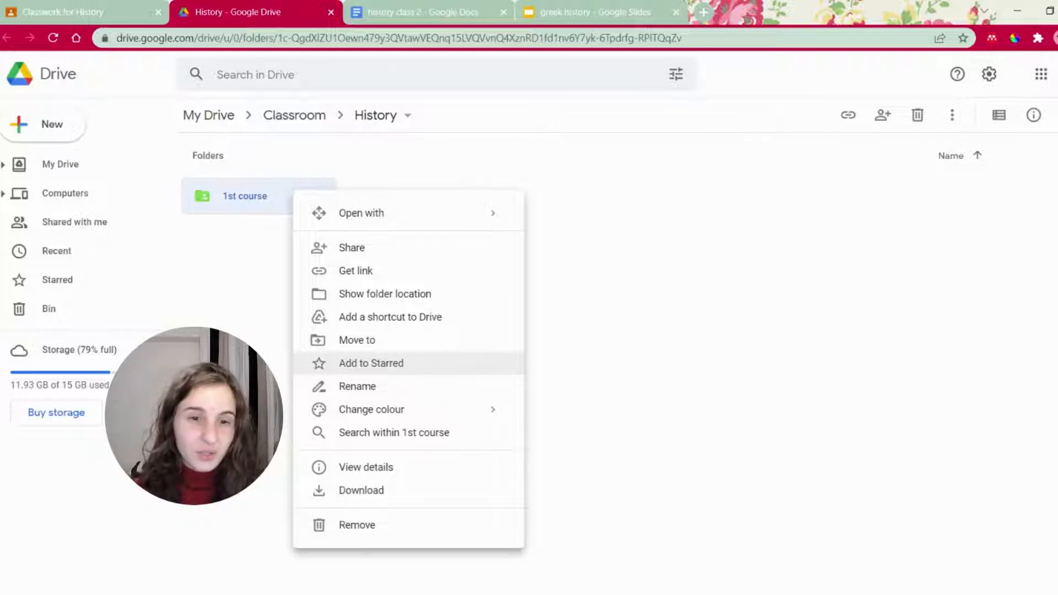
pyautogui.click(426, 246)
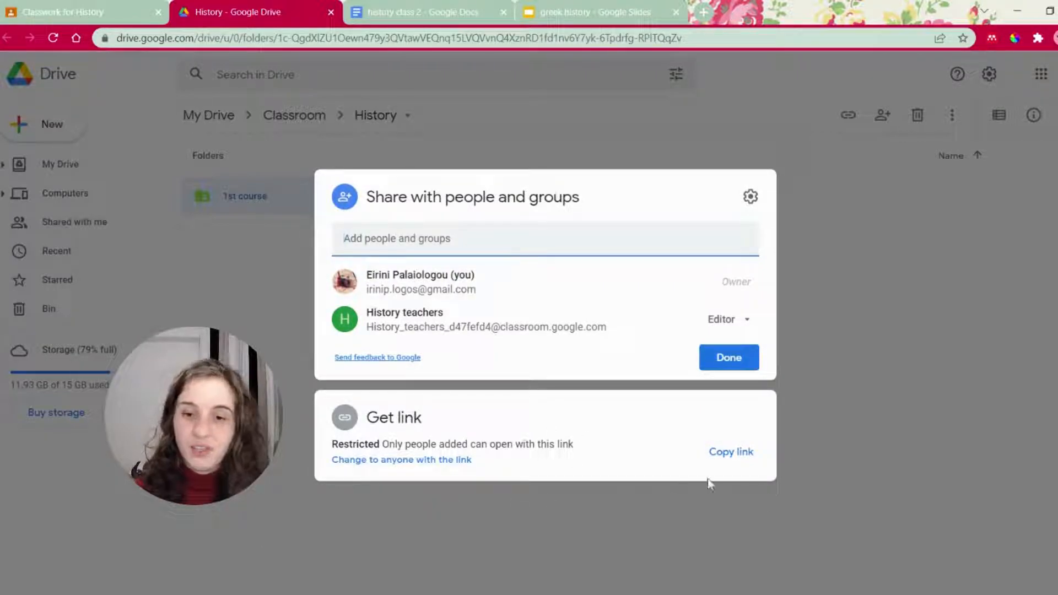
pyautogui.click(731, 452)
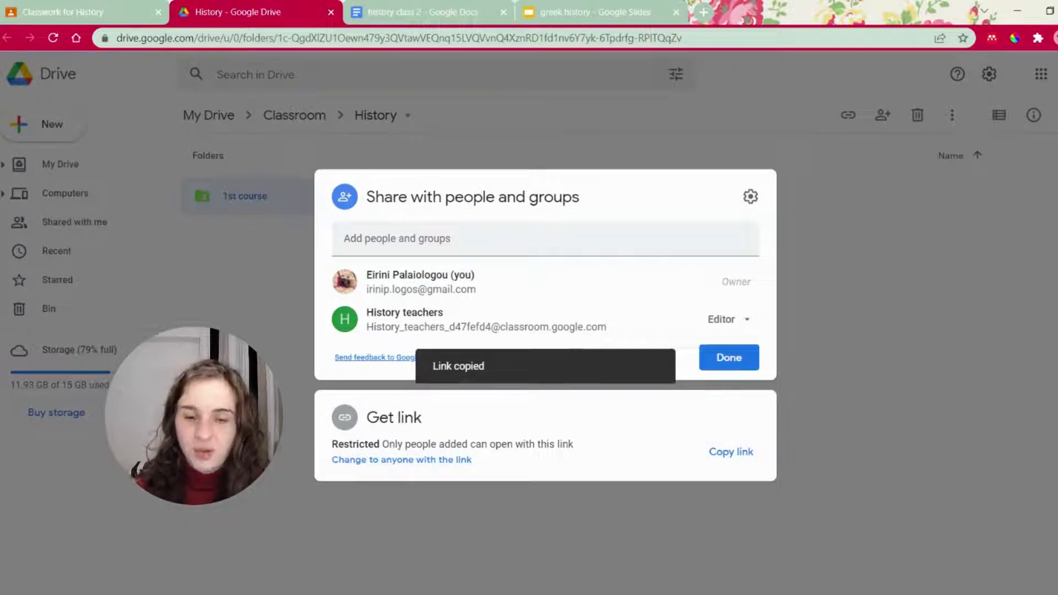
pyautogui.click(436, 460)
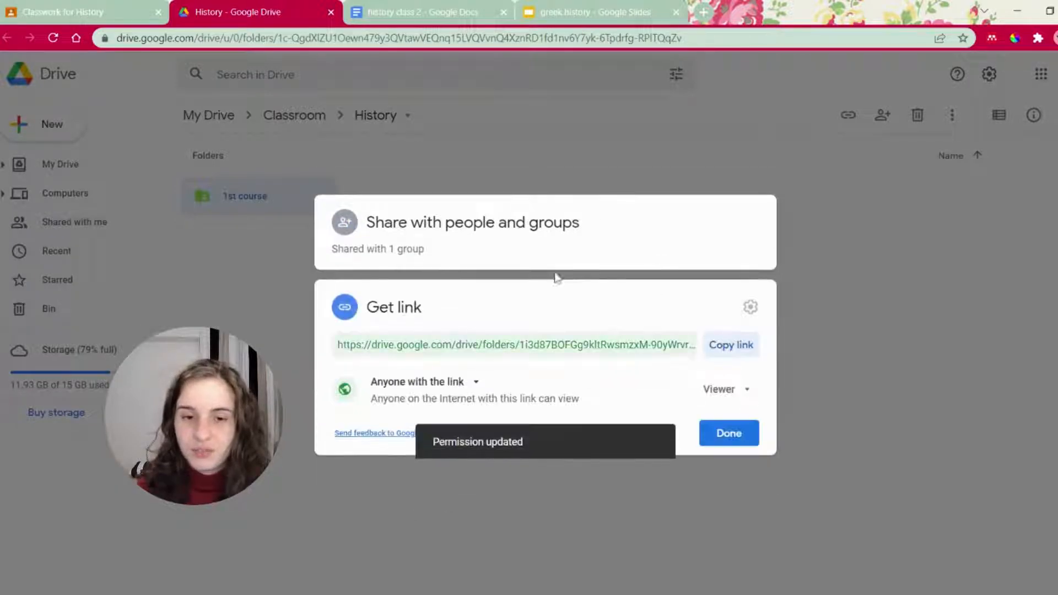
pyautogui.click(730, 390)
pyautogui.click(784, 426)
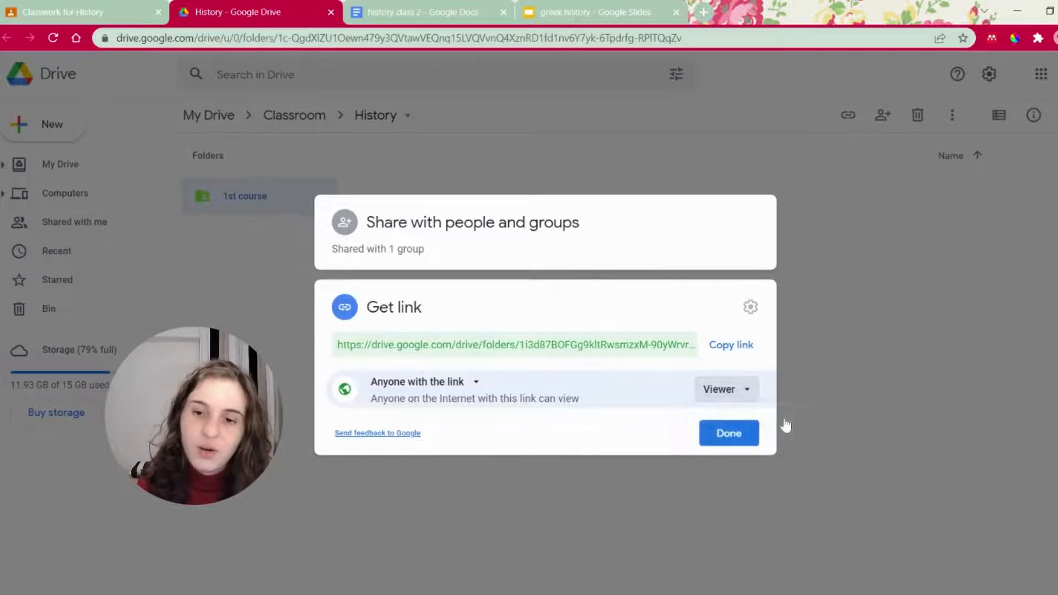
pyautogui.click(738, 390)
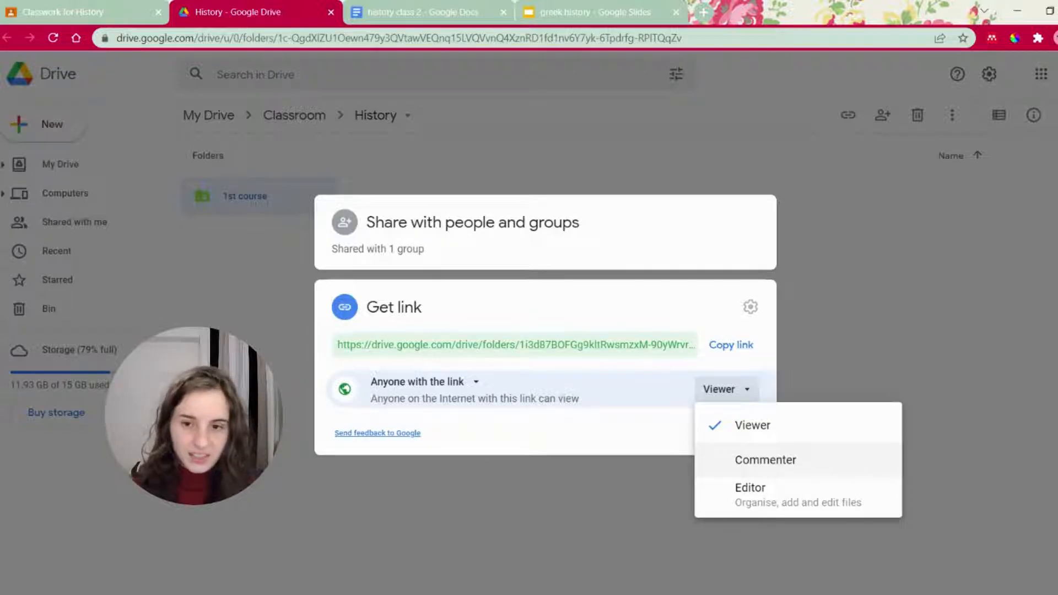
pyautogui.click(916, 362)
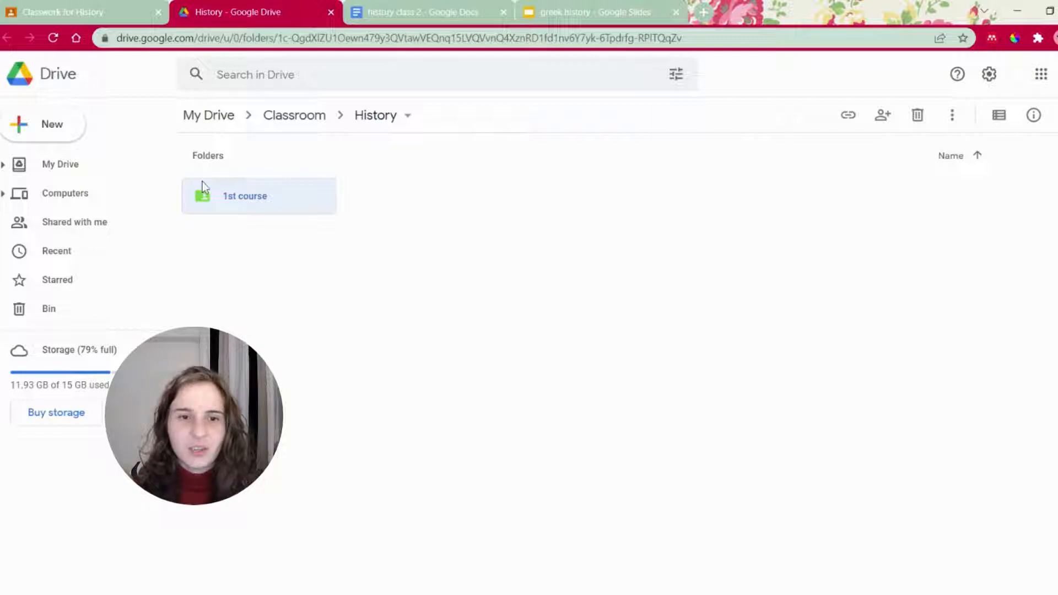
# - Add the "1st course" folder to Starred and open the Starred view
pyautogui.rightClick(269, 203)
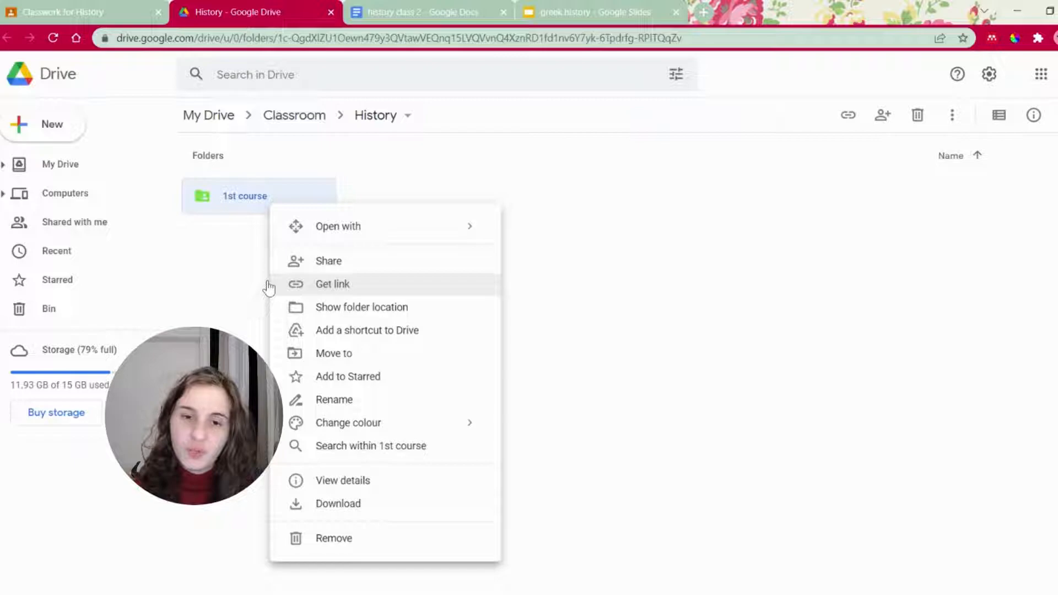
pyautogui.click(274, 313)
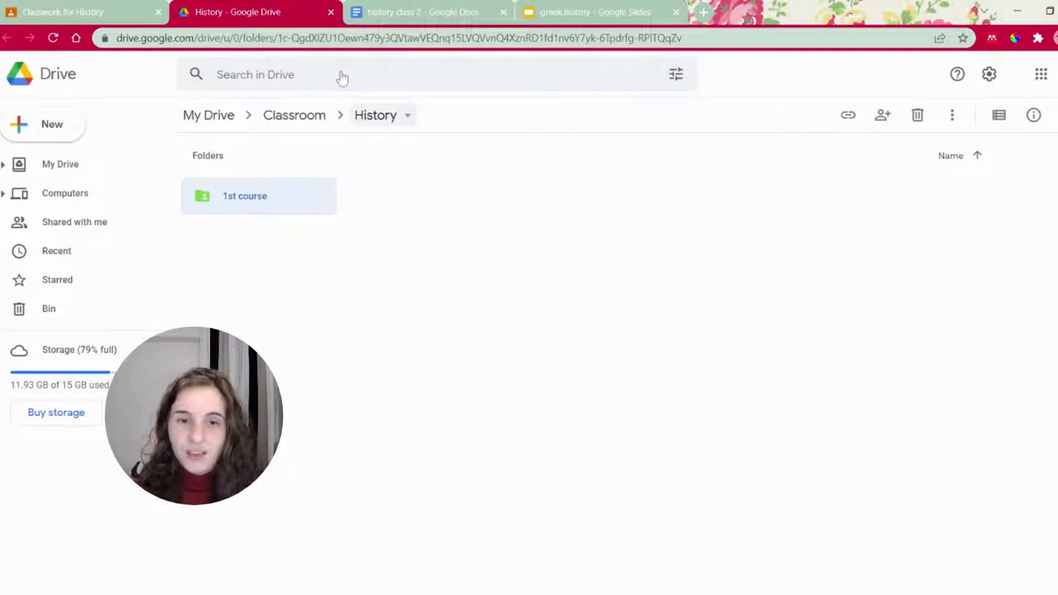
pyautogui.rightClick(246, 182)
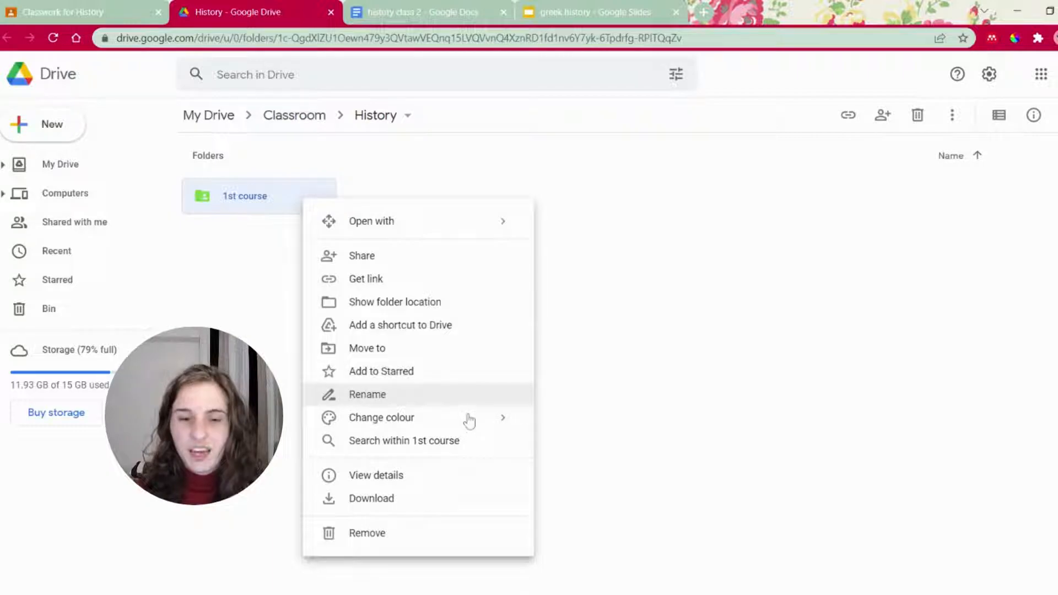
pyautogui.click(461, 371)
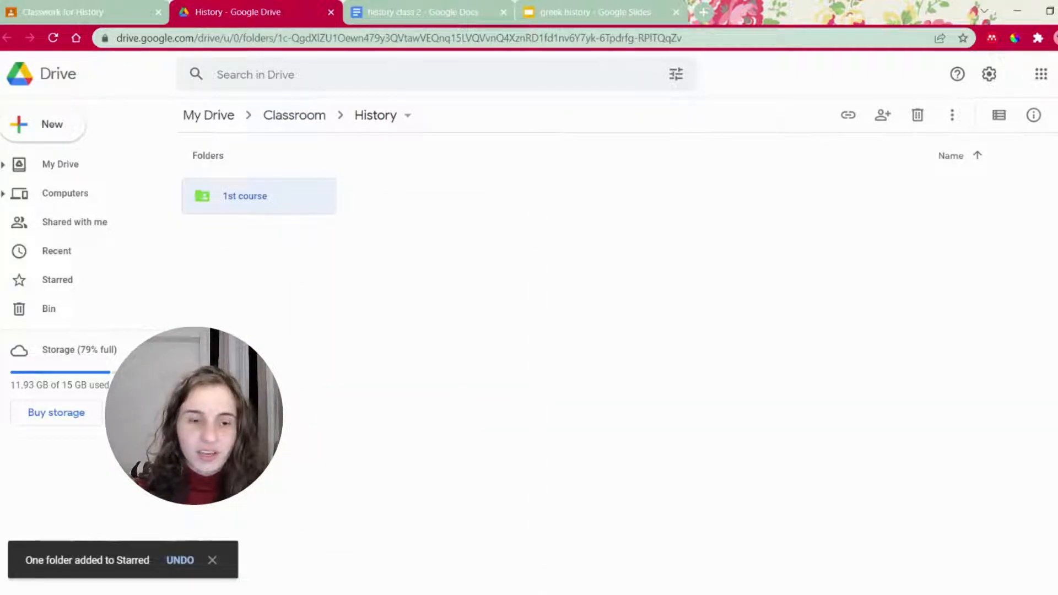
pyautogui.click(57, 280)
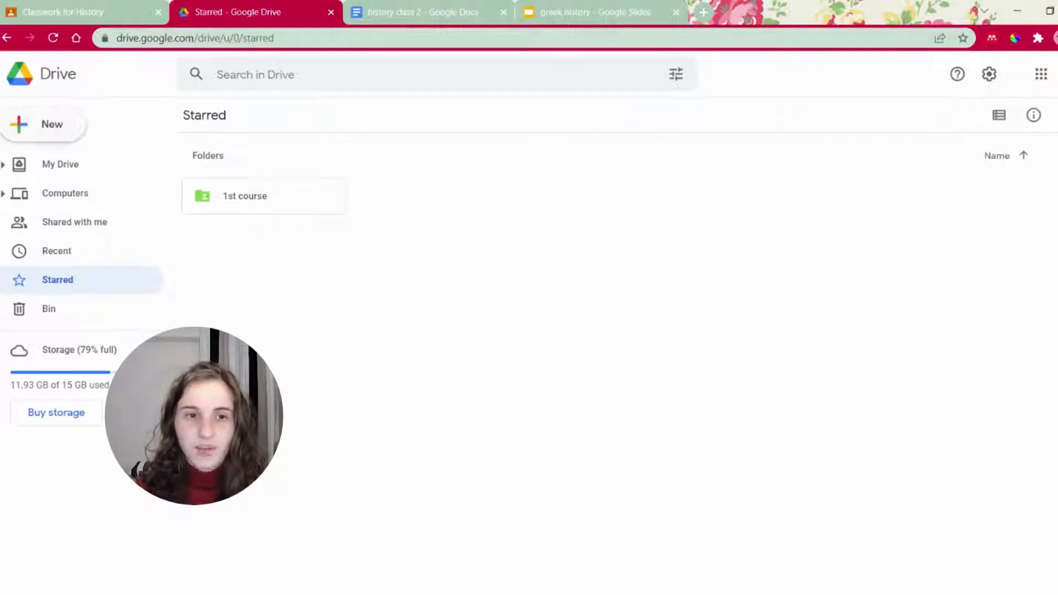
# - Create a new folder named "2nd course" from the Starred view
pyautogui.click(46, 124)
pyautogui.click(59, 129)
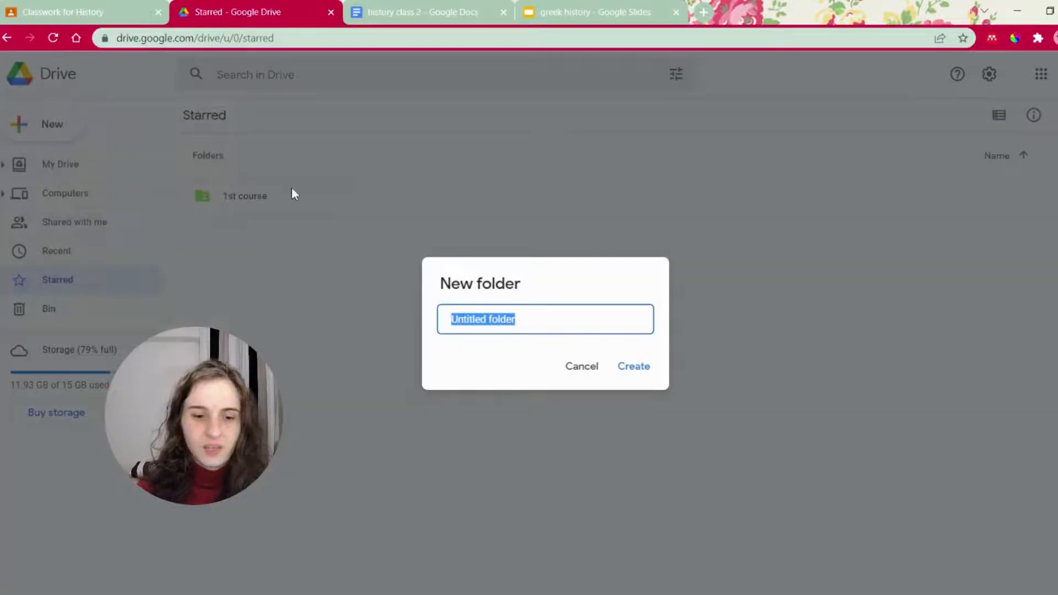
pyautogui.write('2nd c')
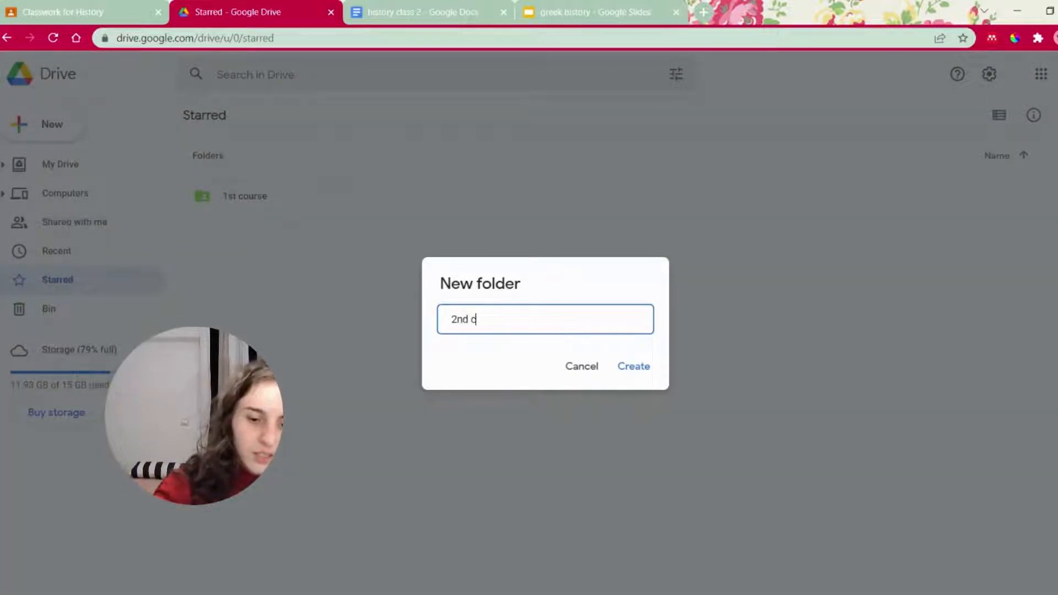
pyautogui.write('ourse')
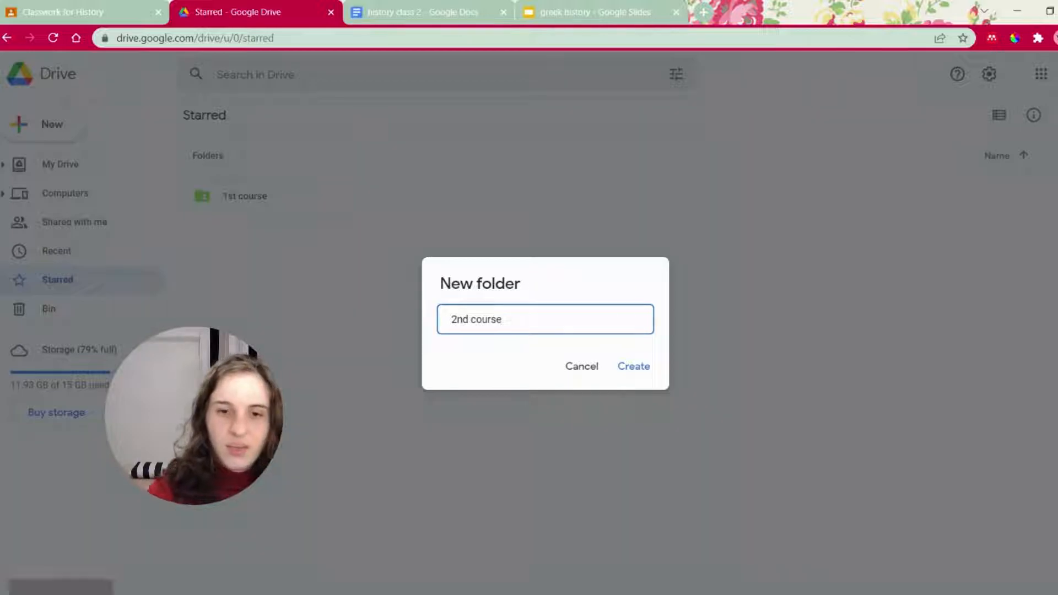
pyautogui.press('Return')
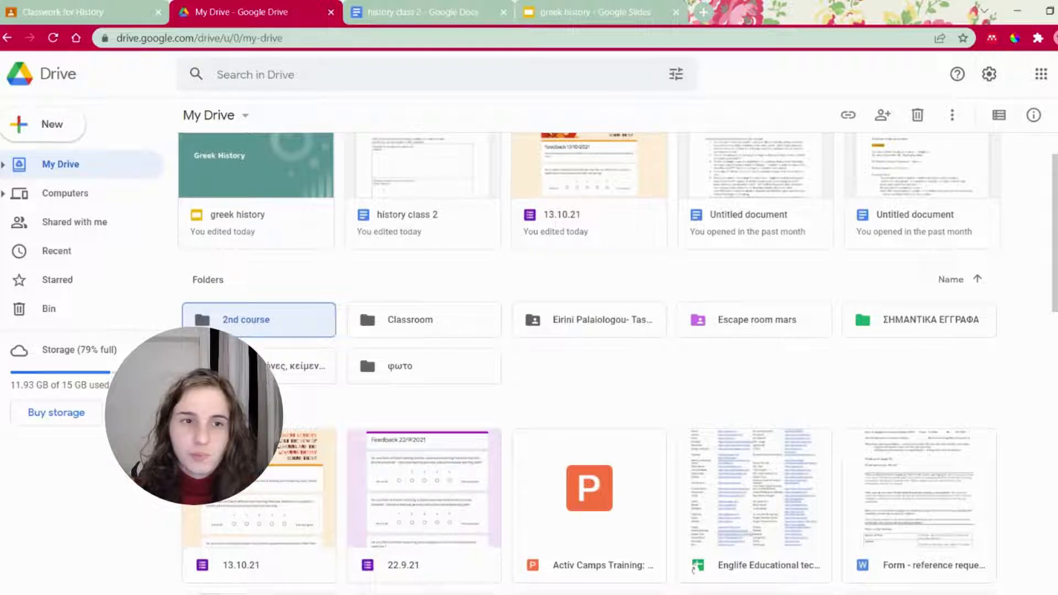
# - Return to the Classroom History folder and create a new folder named "2nd course" inside it
pyautogui.hotkey('alt', 'Left')
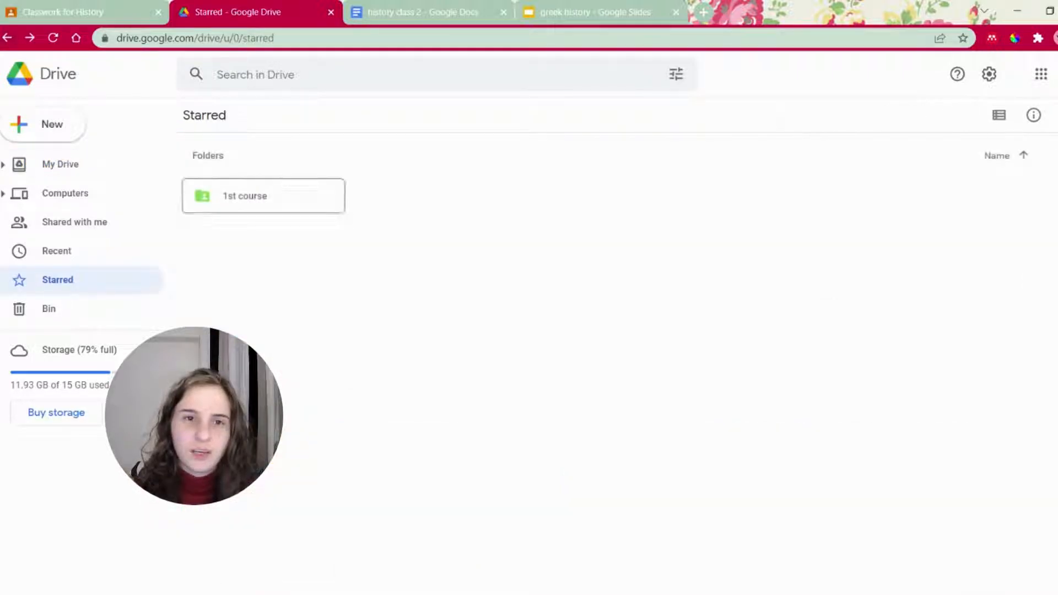
pyautogui.hotkey('alt', 'Right')
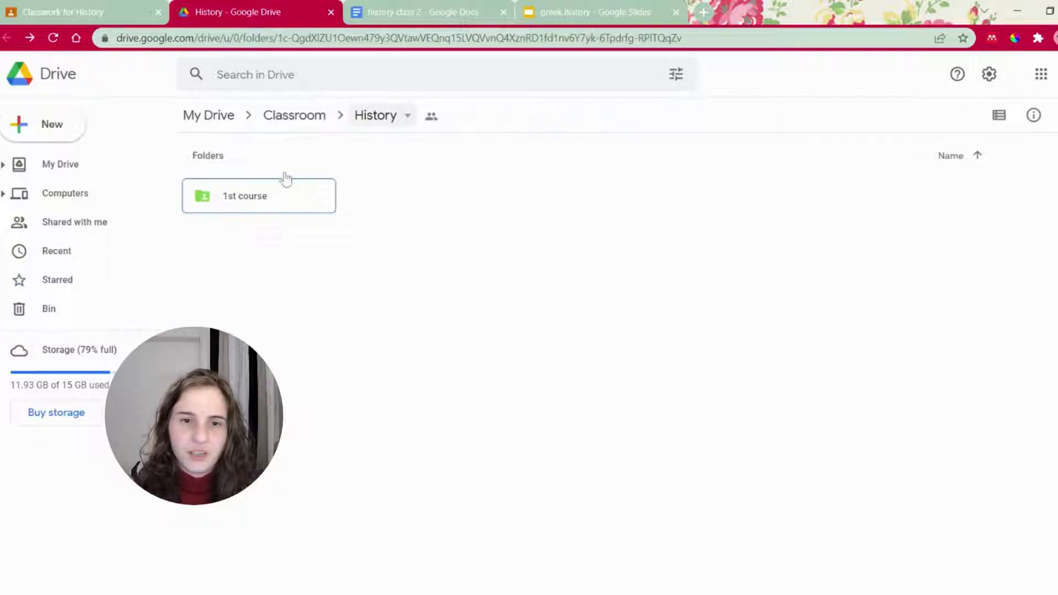
pyautogui.click(44, 124)
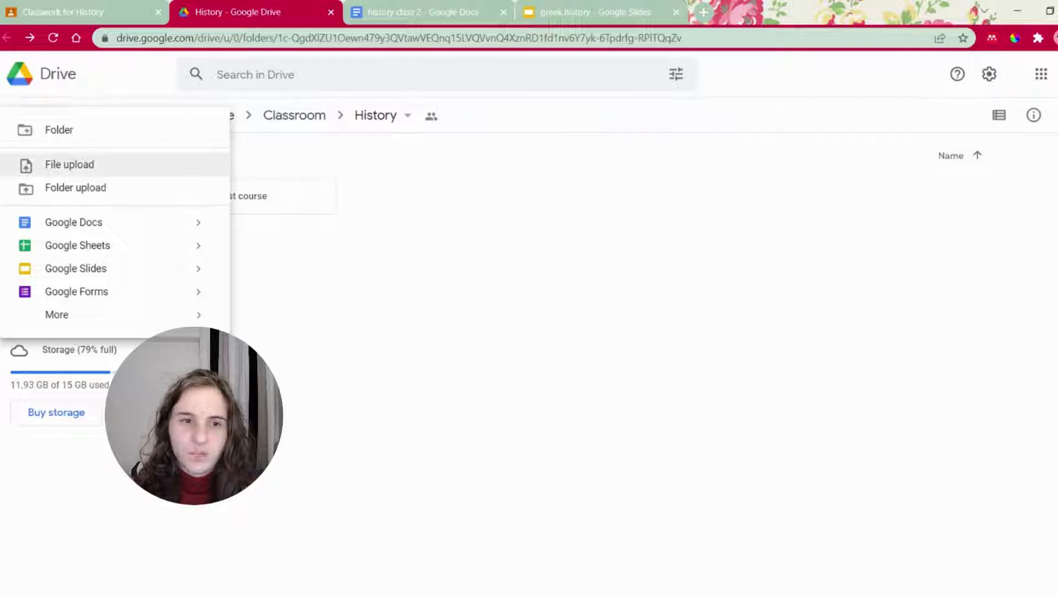
pyautogui.click(59, 130)
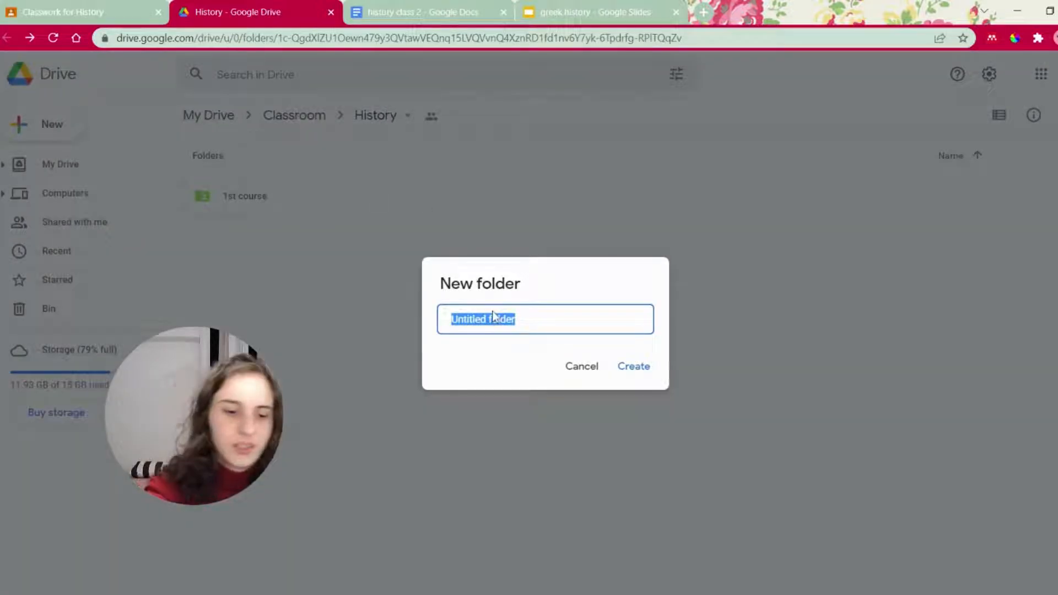
pyautogui.write('2nd course')
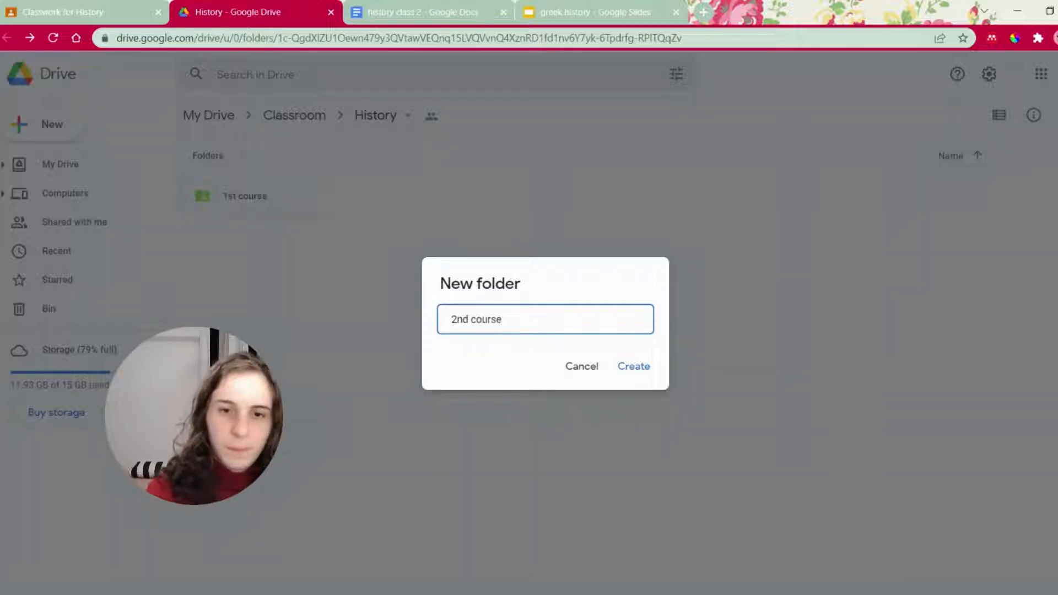
pyautogui.press('Return')
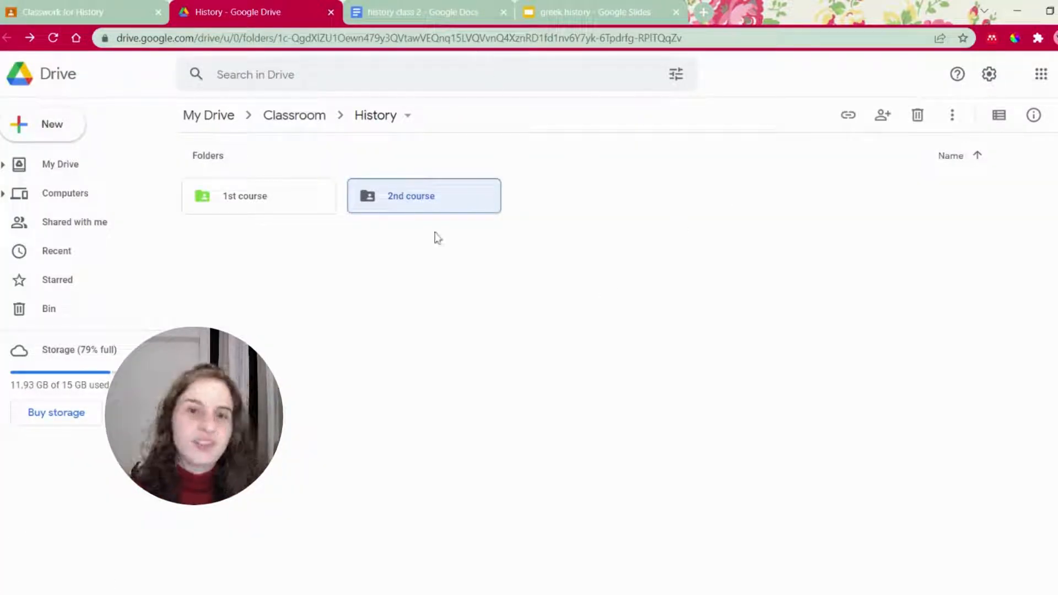
# - Change the colour of the "2nd course" folder to red
pyautogui.rightClick(415, 182)
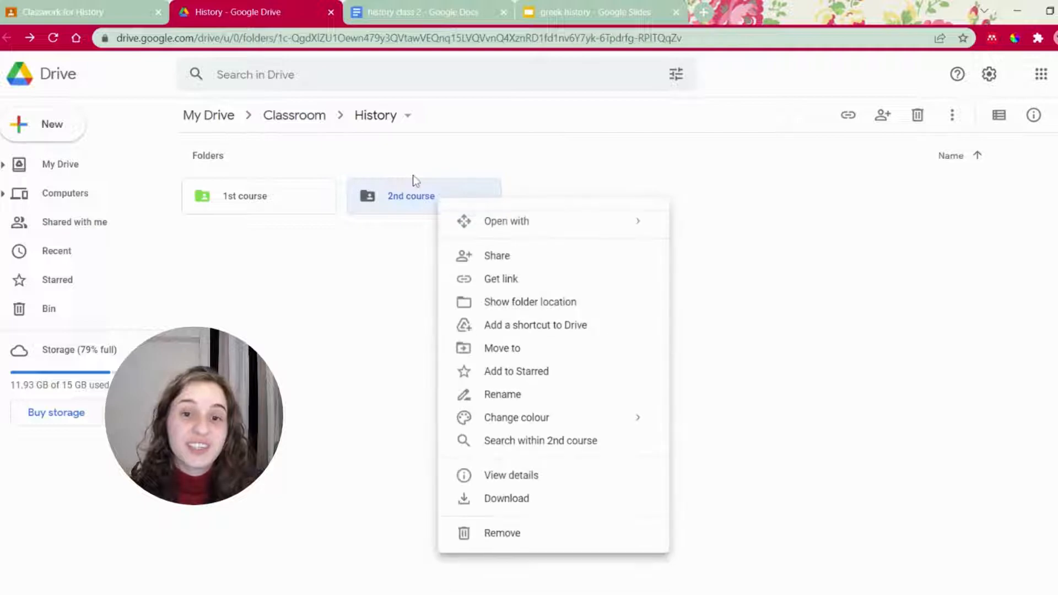
pyautogui.moveTo(606, 418)
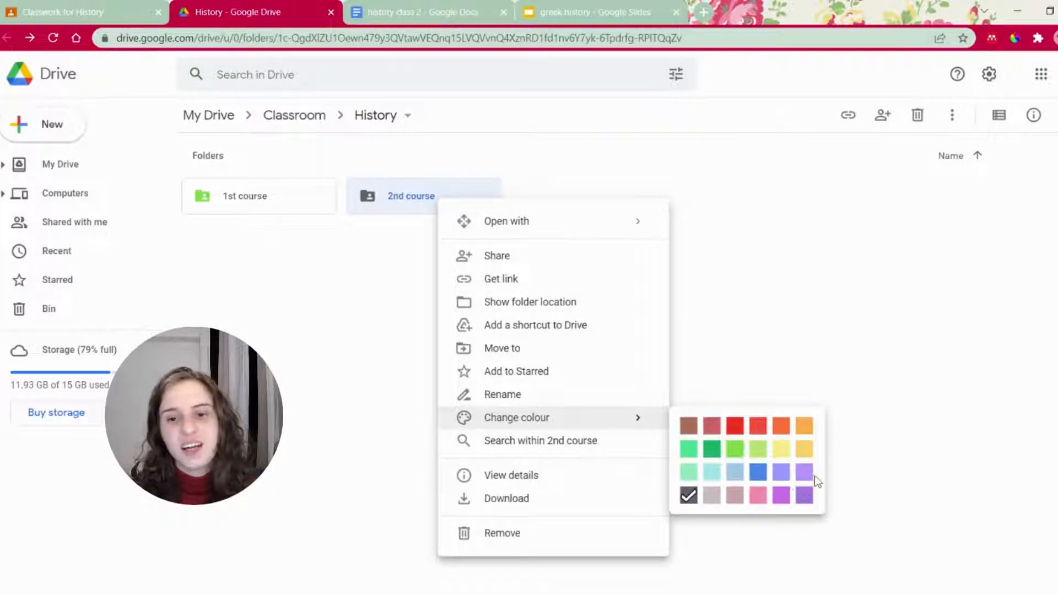
pyautogui.click(810, 468)
pyautogui.click(803, 197)
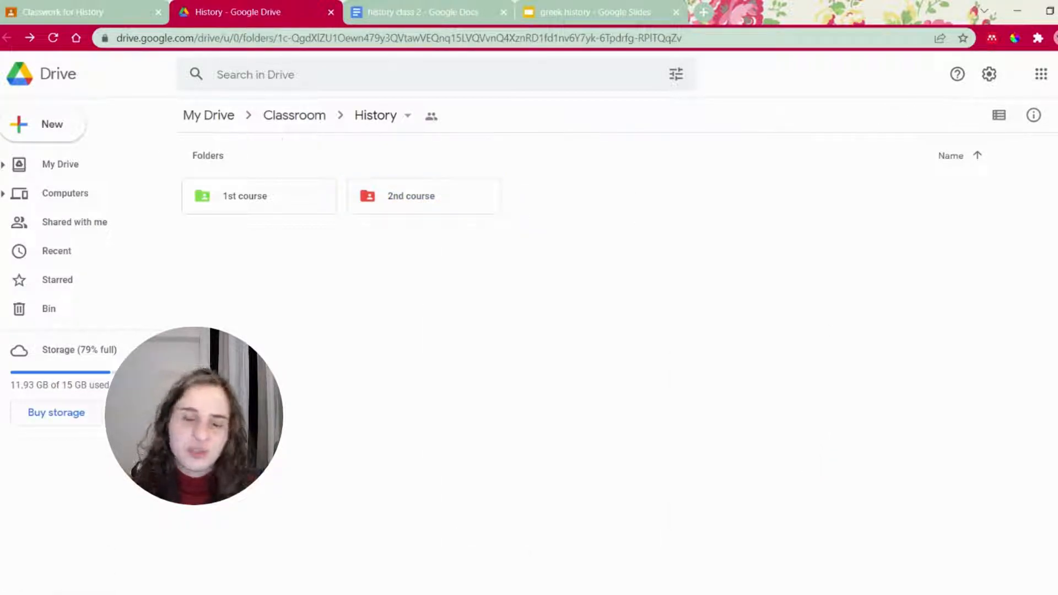
# - Switch to the History classwork in Google Classroom, and review the "greek history" slides and the "history class 2" document
pyautogui.click(83, 12)
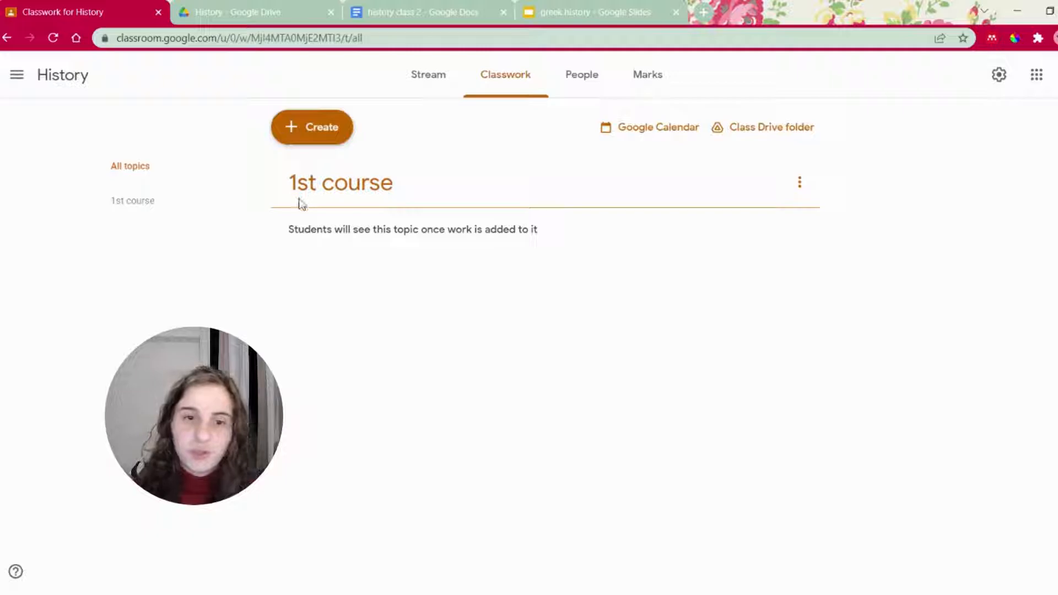
pyautogui.click(312, 127)
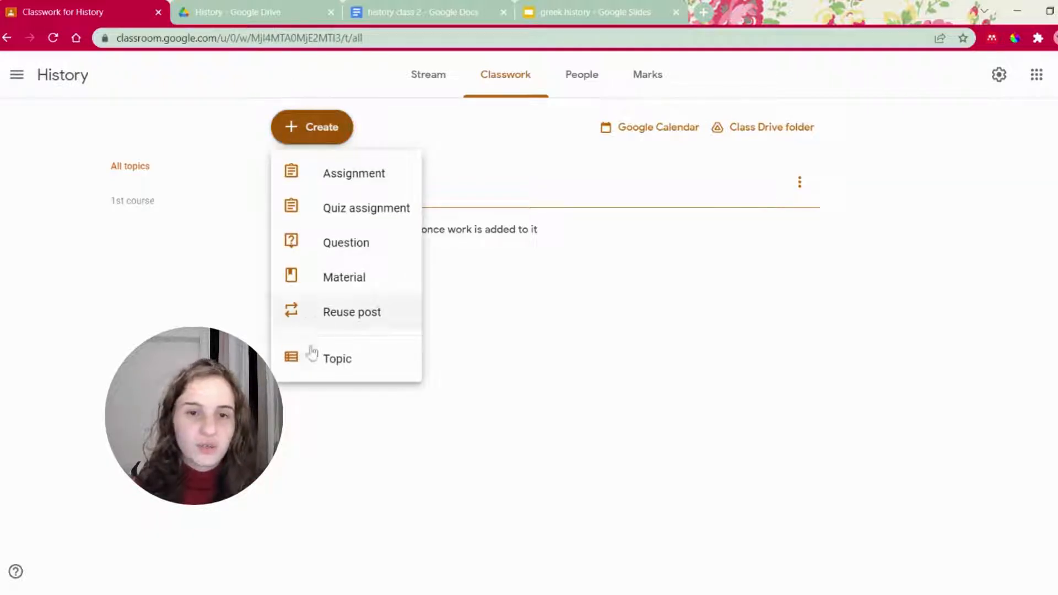
pyautogui.click(423, 12)
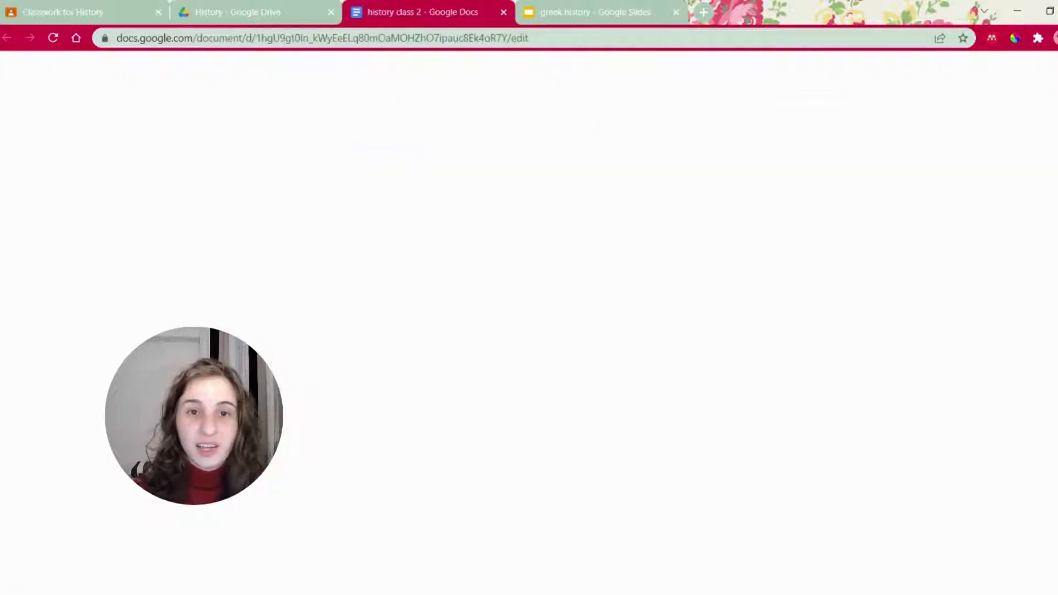
pyautogui.click(596, 12)
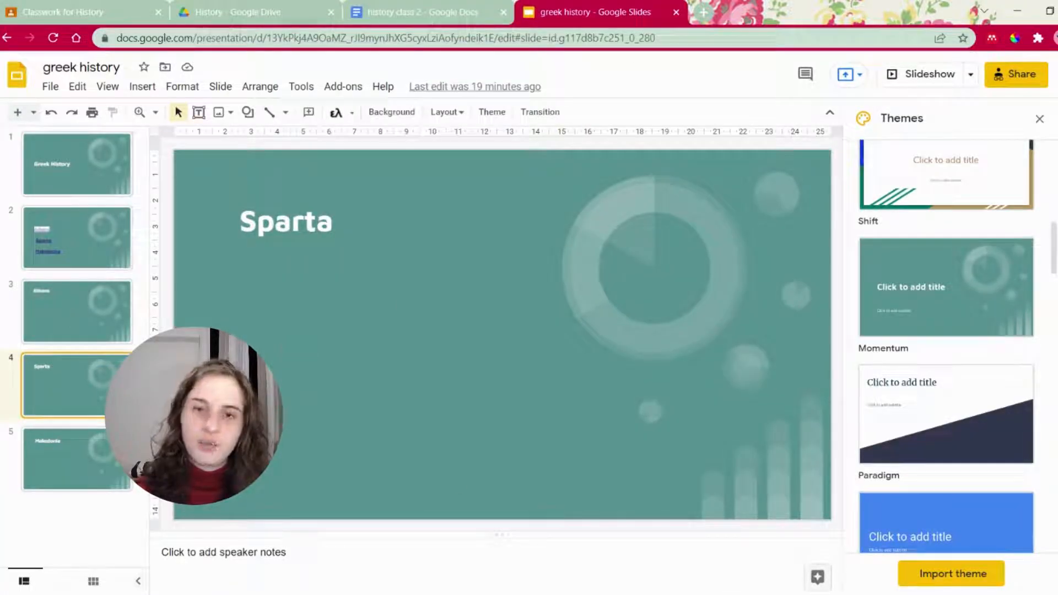
pyautogui.click(423, 12)
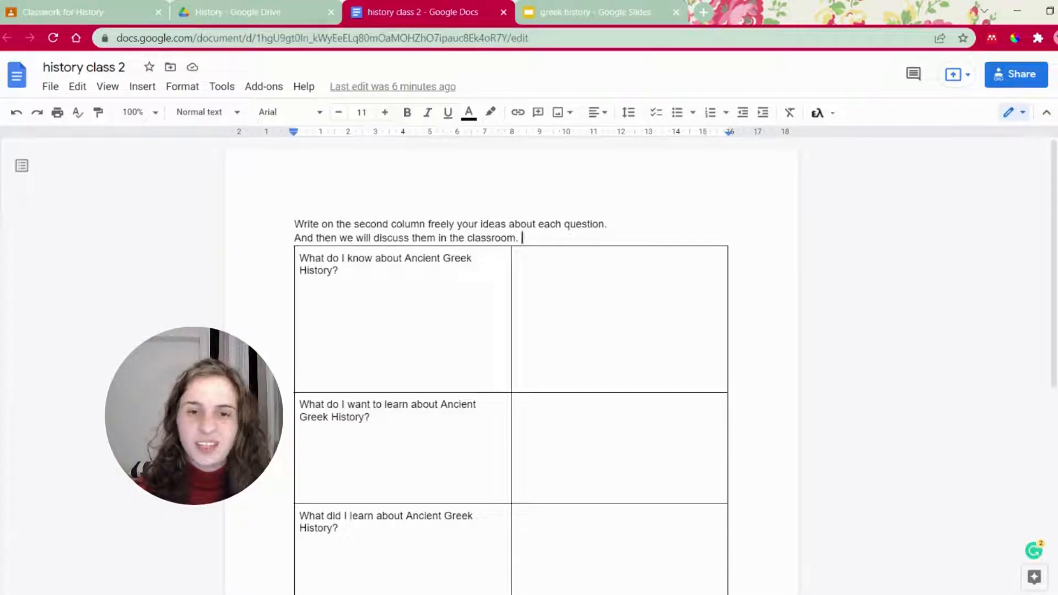
pyautogui.scroll(-1, 617, 248)
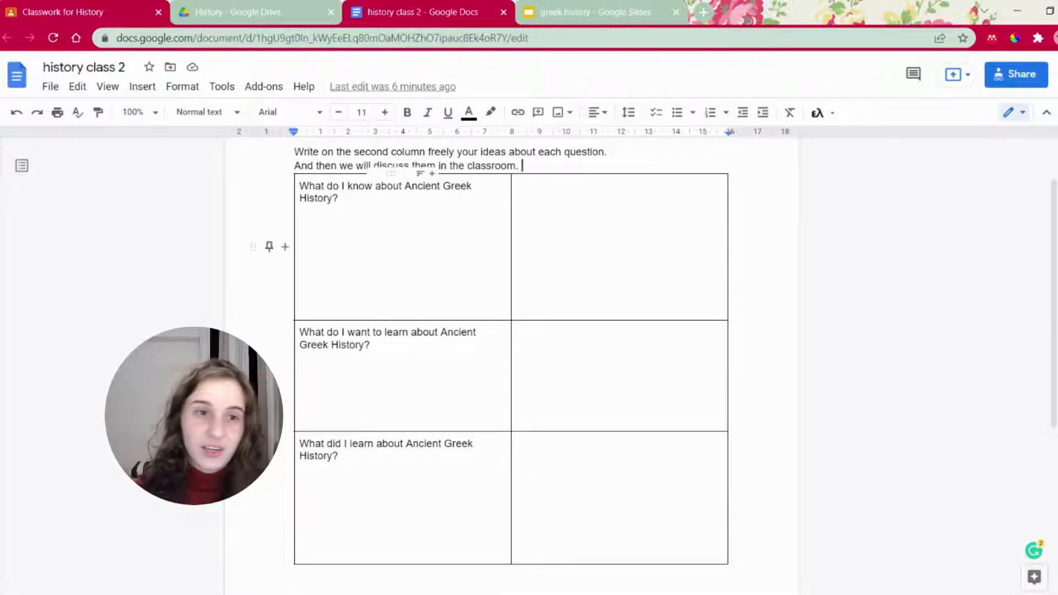
pyautogui.click(83, 12)
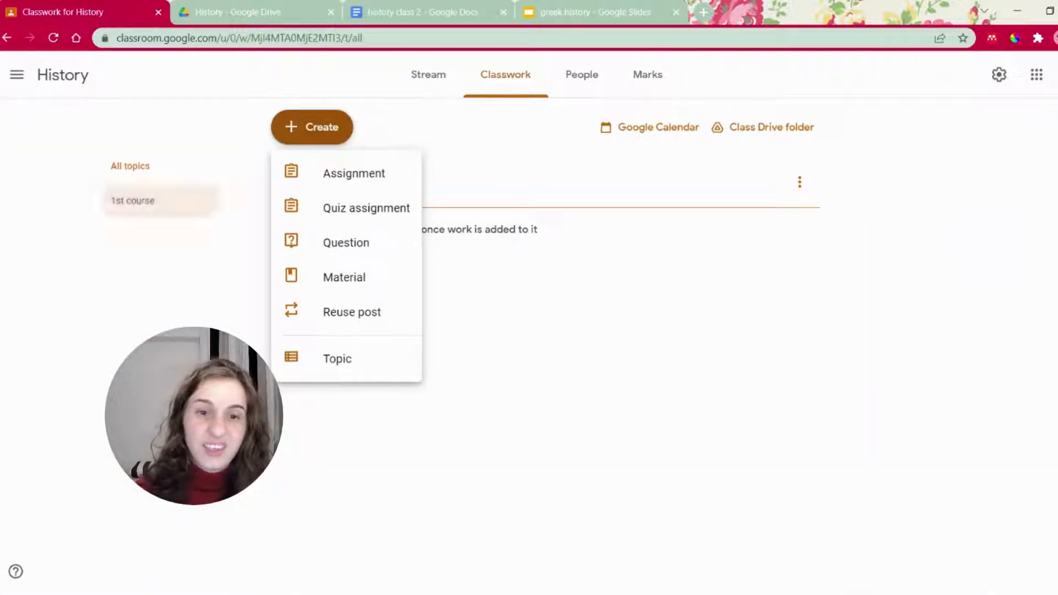
# - Create a new class material titled "Presentation" with the description "Read me!"
pyautogui.click(312, 287)
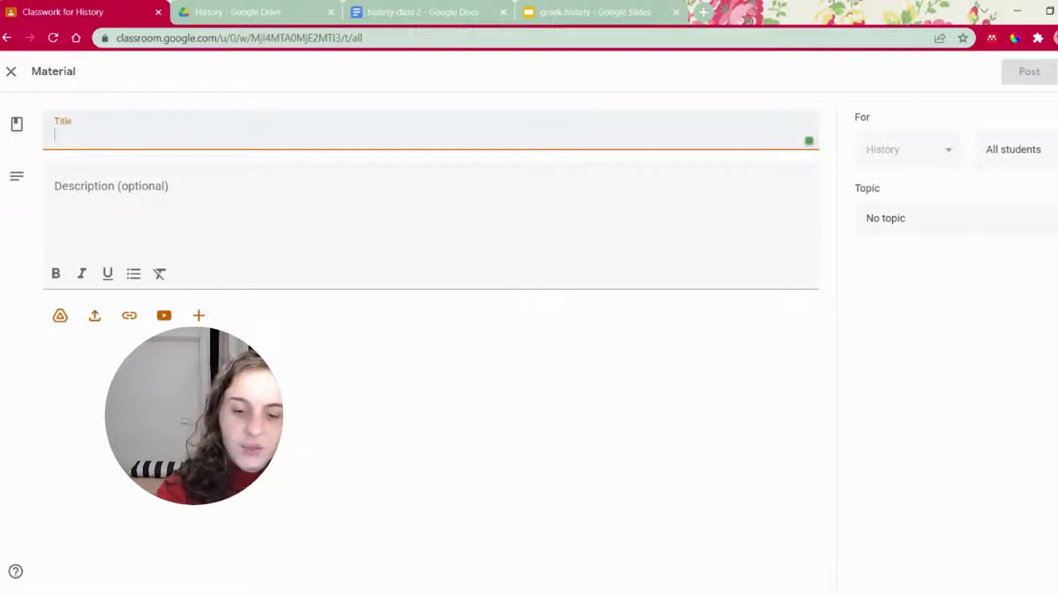
pyautogui.write('Presentation')
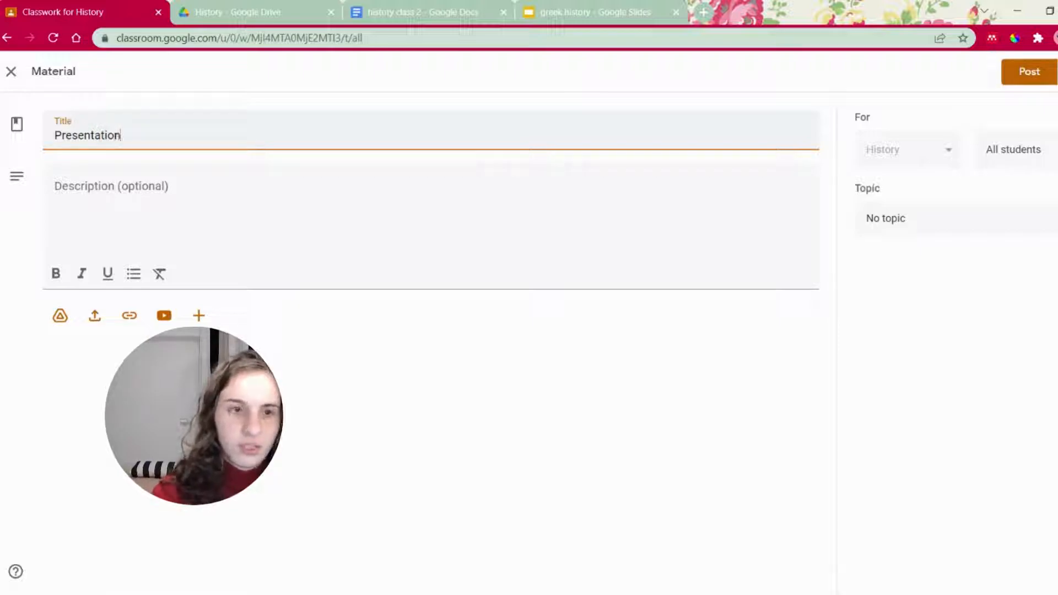
pyautogui.click(431, 218)
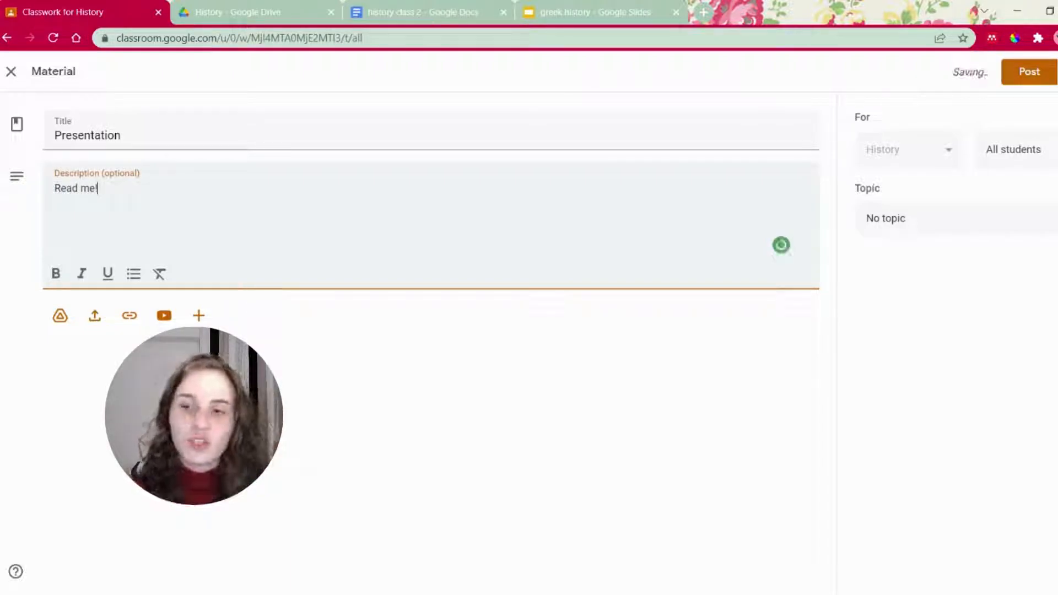
# - Examine which students and topics the material can be assigned to, keeping All students and No topic
pyautogui.click(1017, 149)
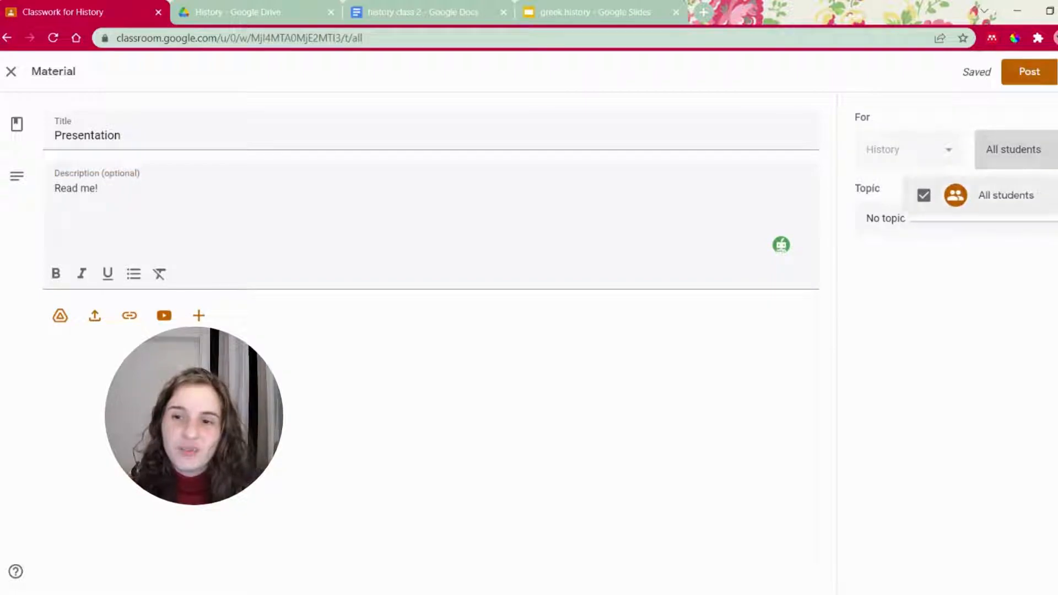
pyautogui.click(1055, 295)
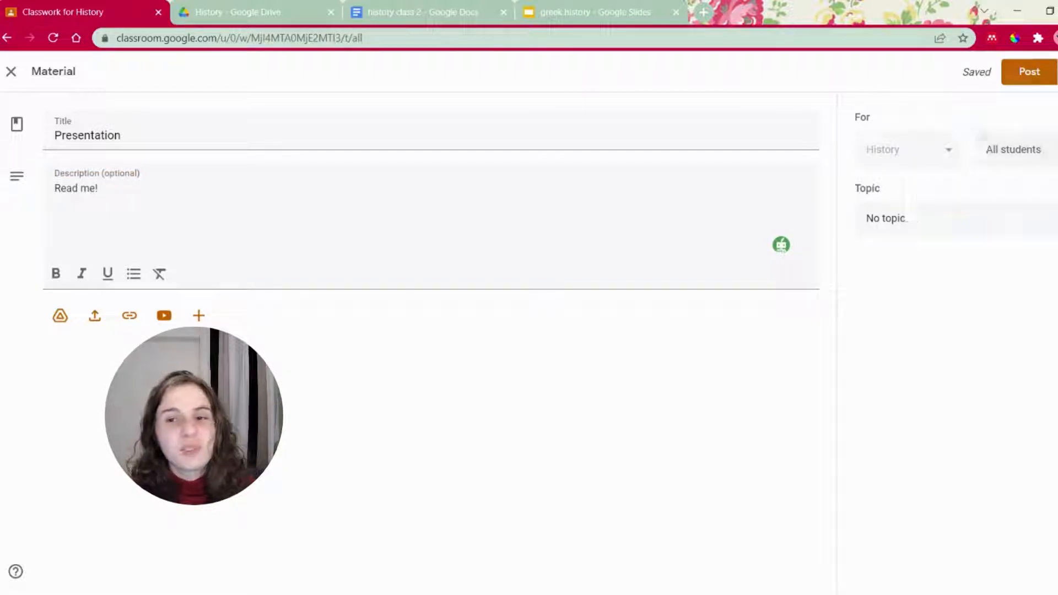
pyautogui.click(1047, 218)
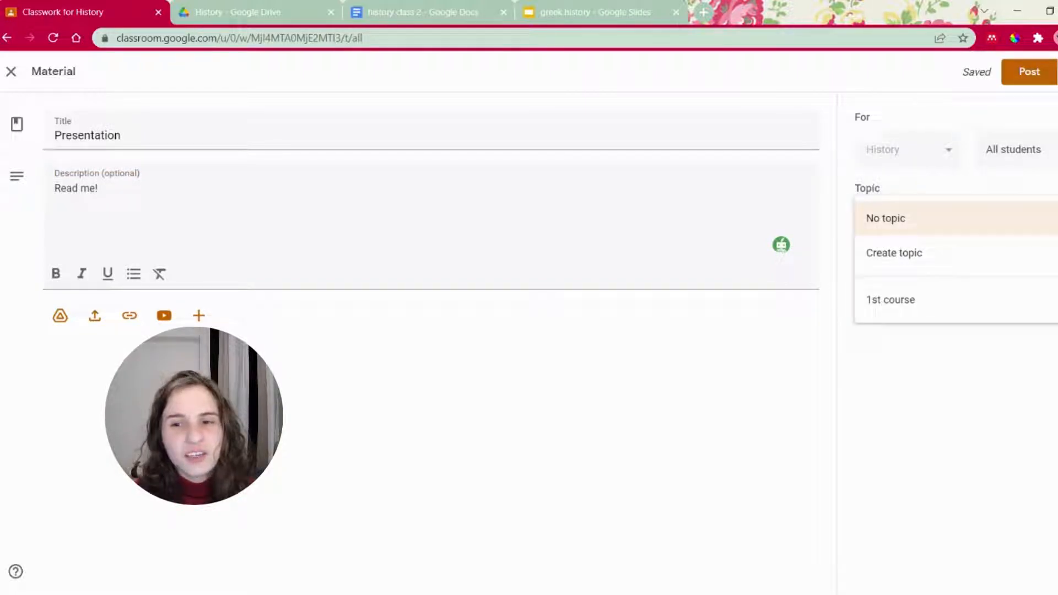
pyautogui.click(1007, 382)
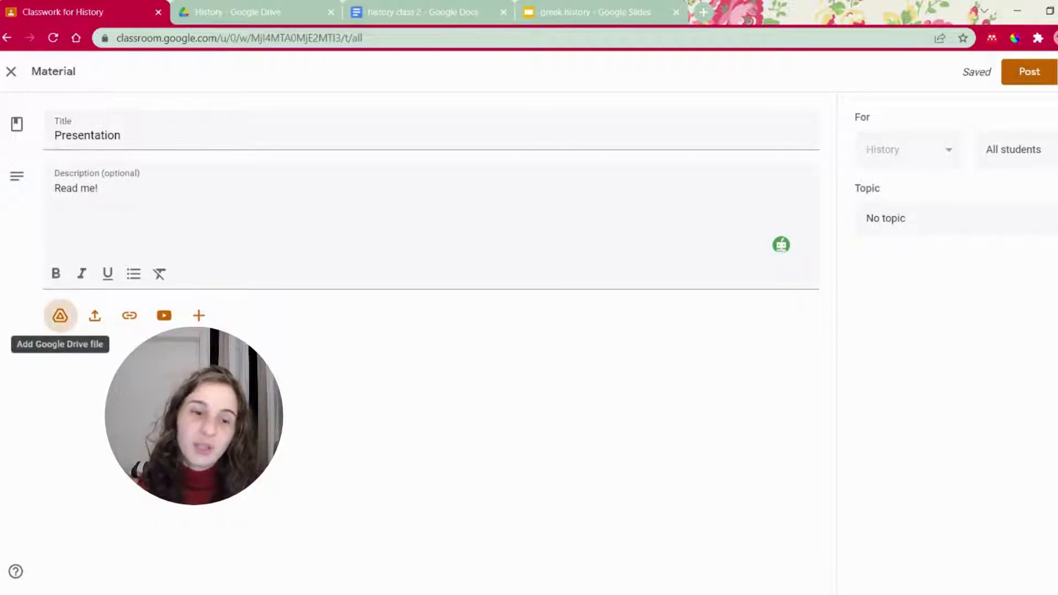
# - Attach the "greek history" presentation from Google Drive to the material and post it
pyautogui.click(60, 315)
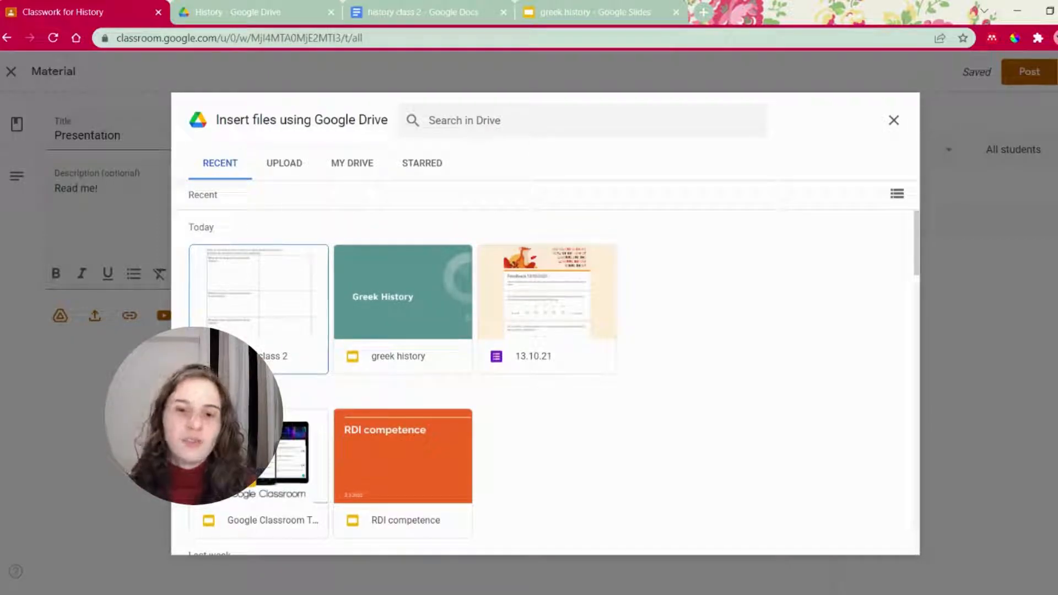
pyautogui.click(364, 292)
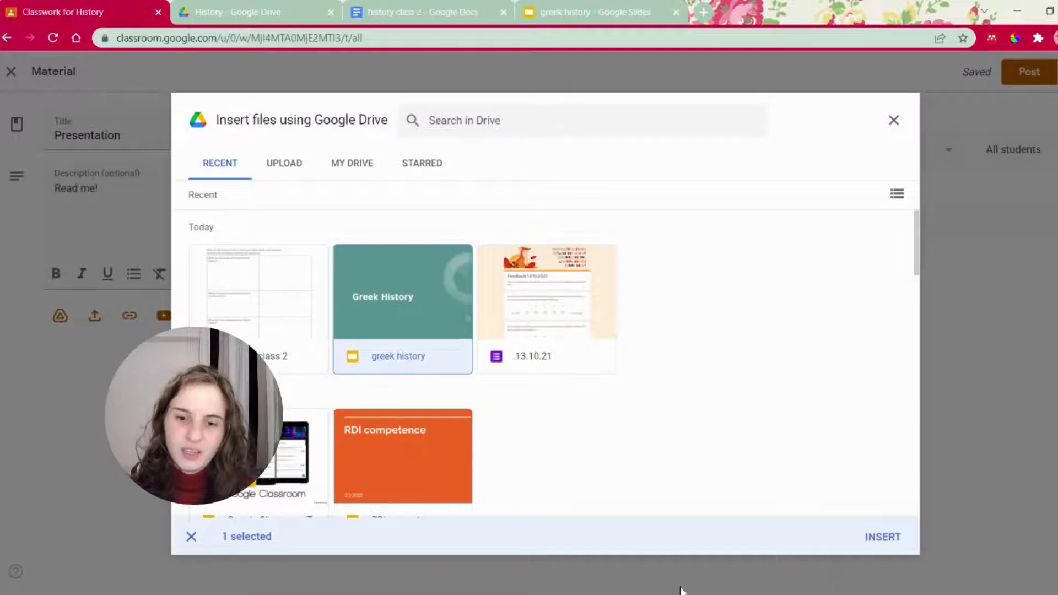
pyautogui.click(882, 537)
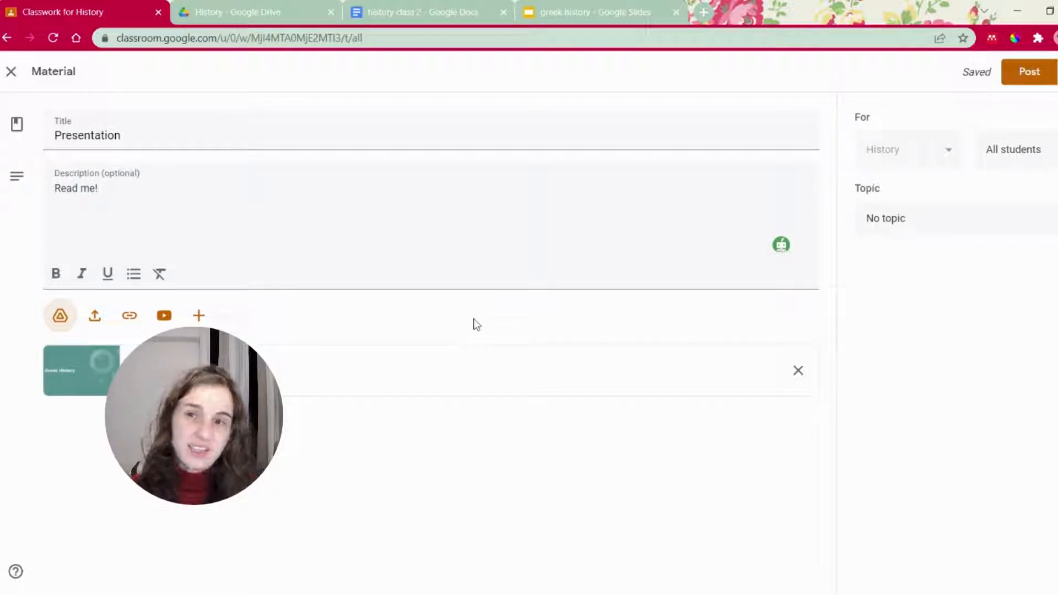
pyautogui.click(1030, 72)
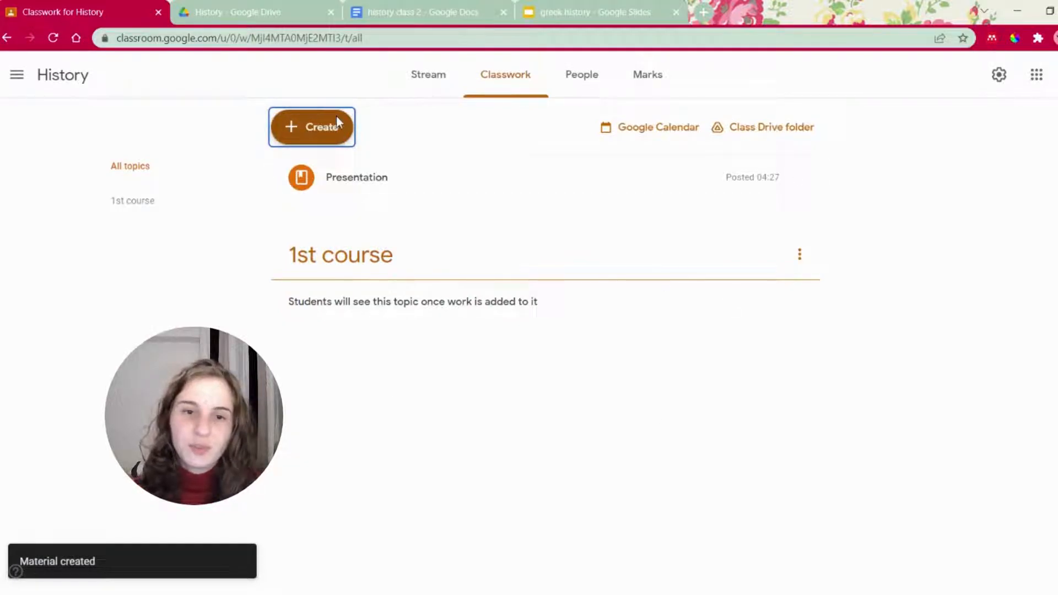
# - Examine the posted "Presentation" material, its attached slides and its details page, and return to the classwork list
pyautogui.click(341, 157)
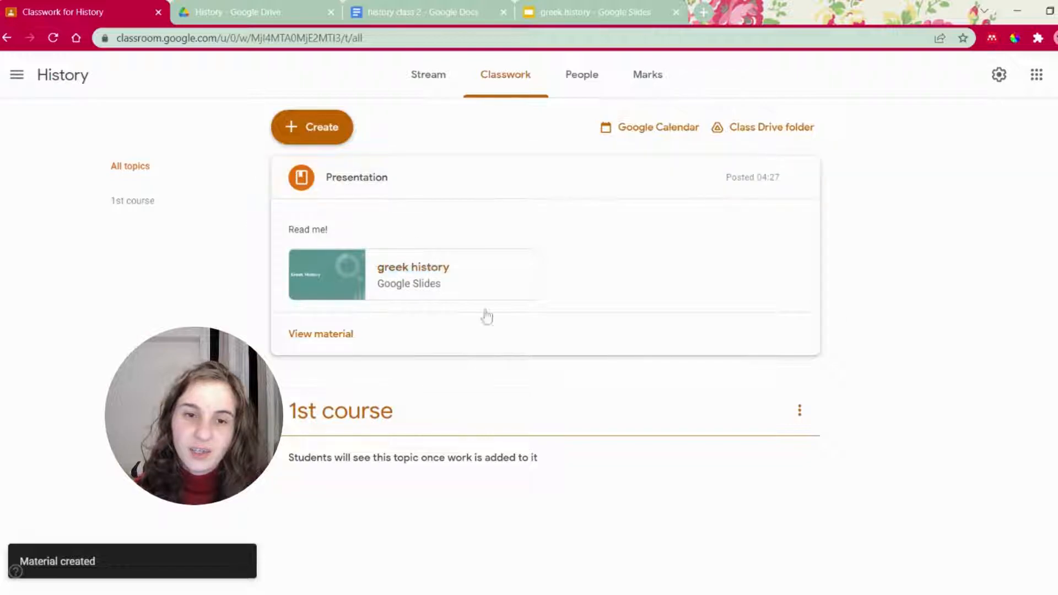
pyautogui.click(369, 268)
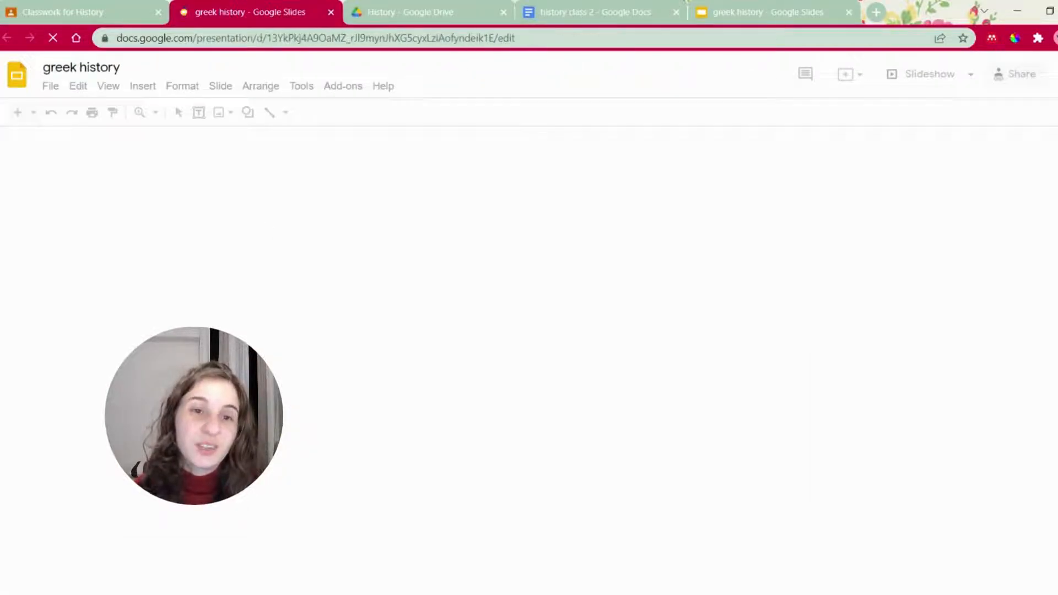
pyautogui.hotkey('ctrl', 'w')
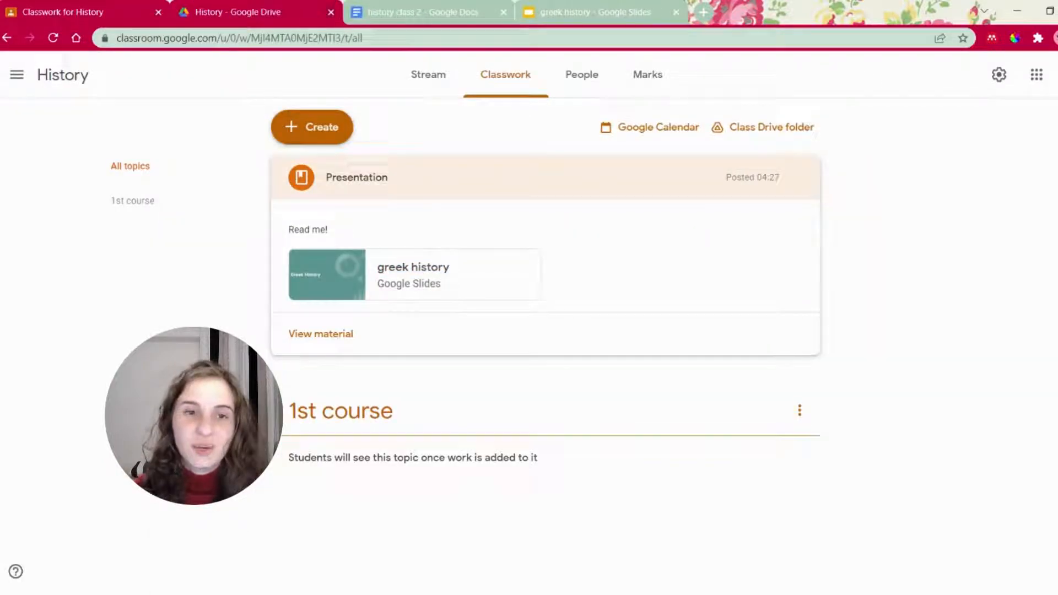
pyautogui.click(297, 349)
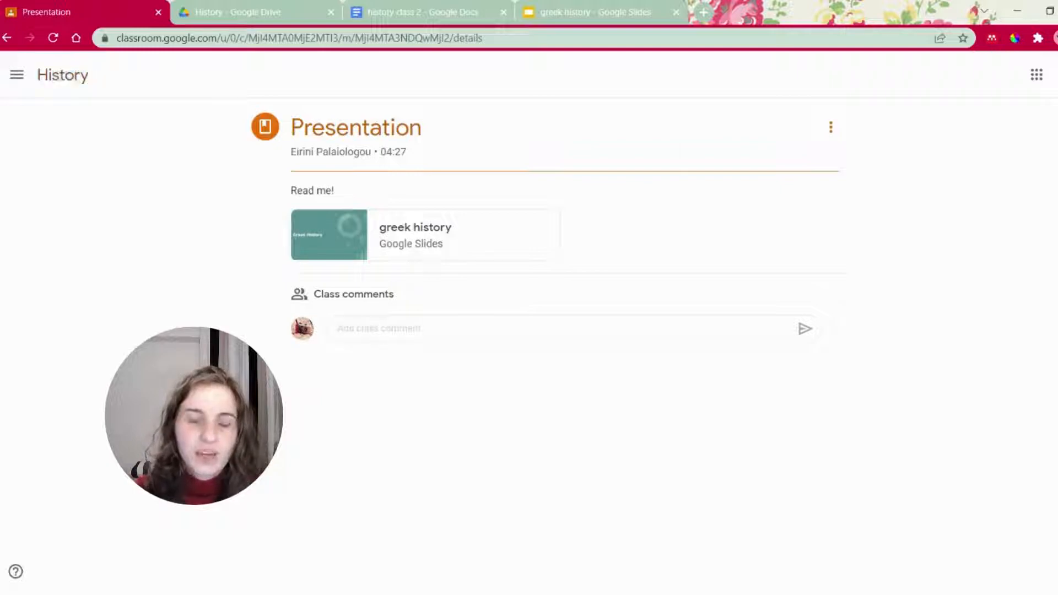
pyautogui.hotkey('alt', 'Left')
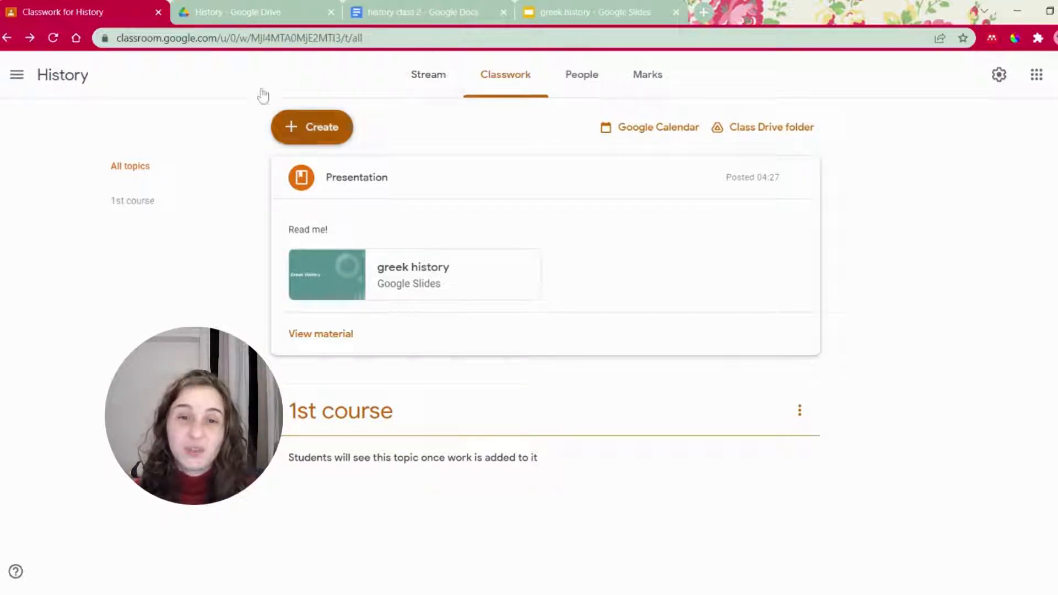
# - Create a new class assignment titled "Pre- assesment & feedback", leaving the instructions empty
pyautogui.click(300, 126)
pyautogui.click(320, 168)
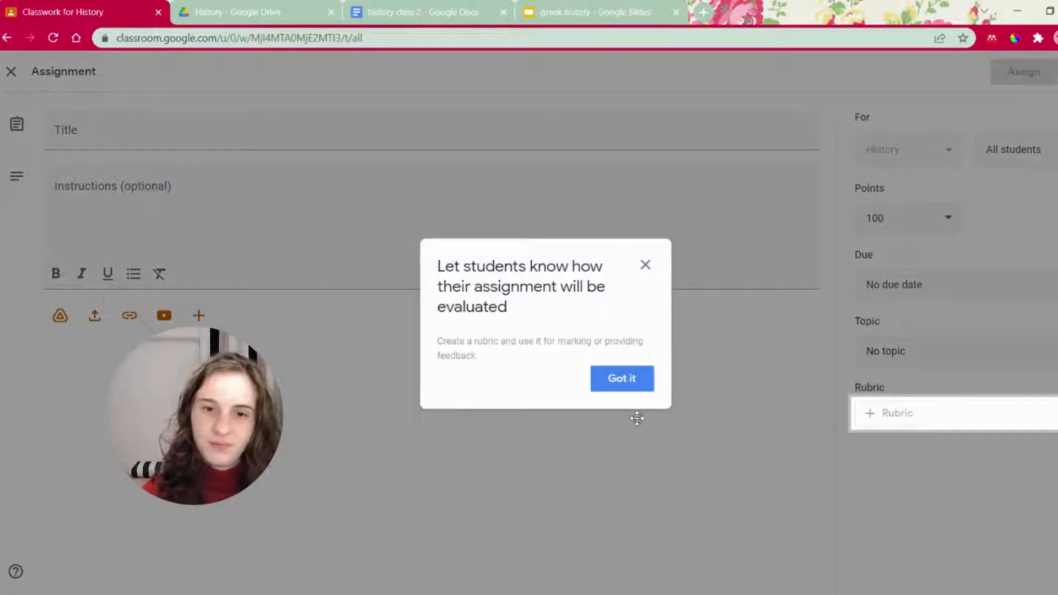
pyautogui.click(638, 402)
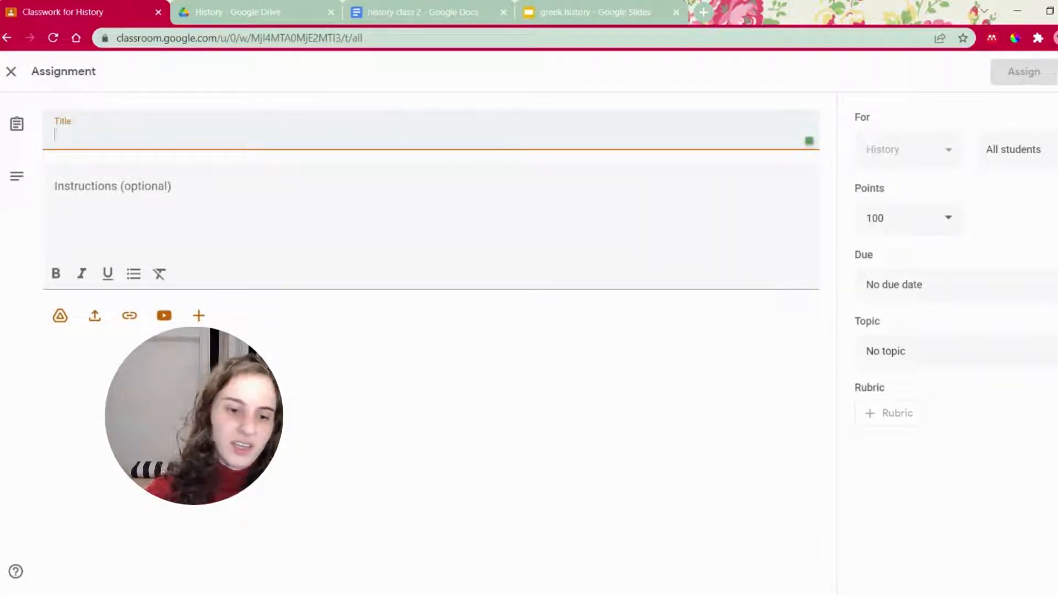
pyautogui.write('p')
pyautogui.press('BackSpace')
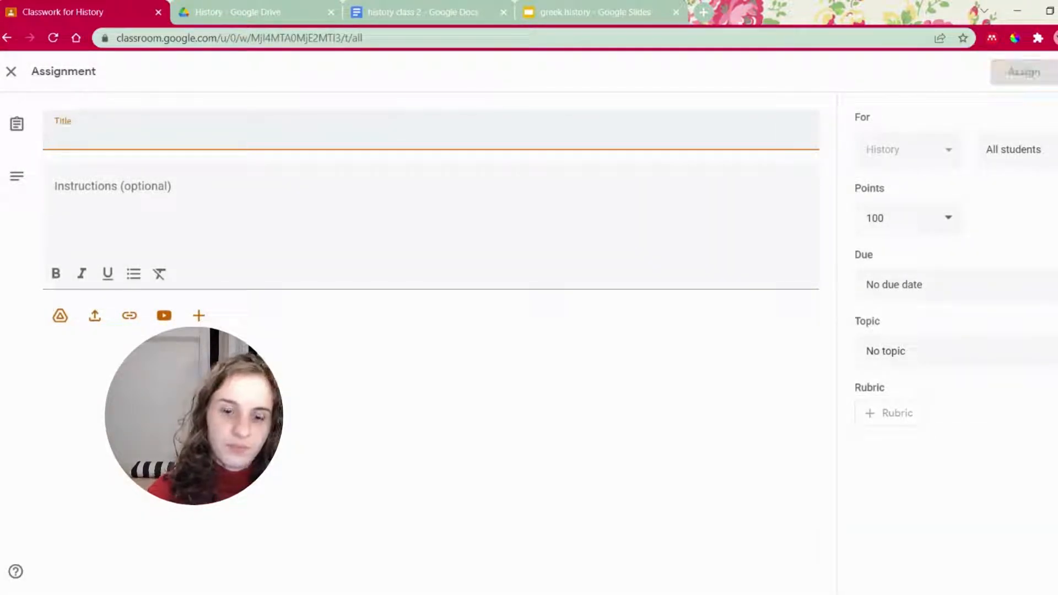
pyautogui.write('Pre-')
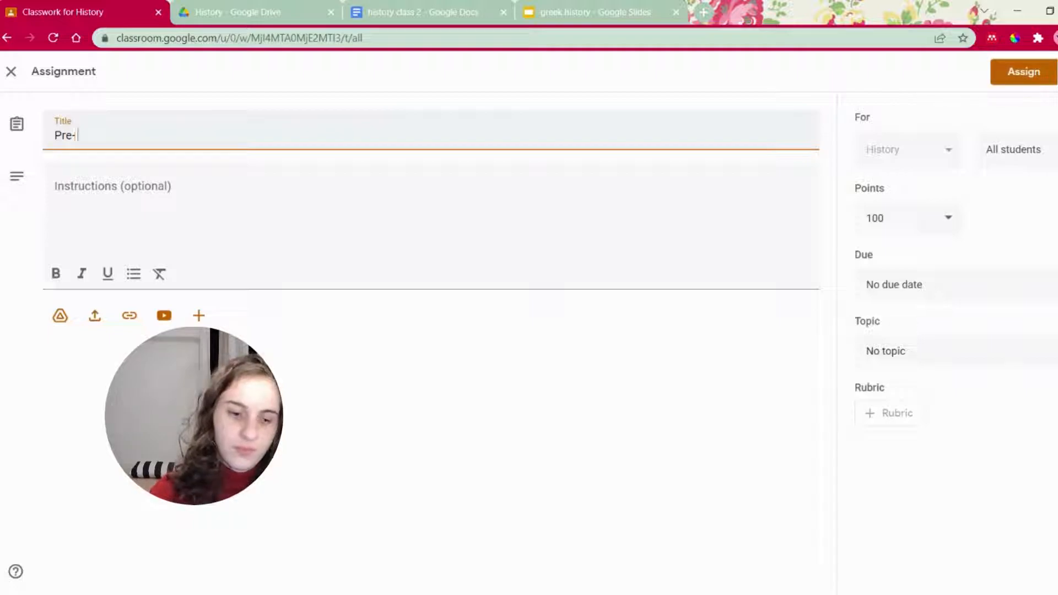
pyautogui.write(' asses')
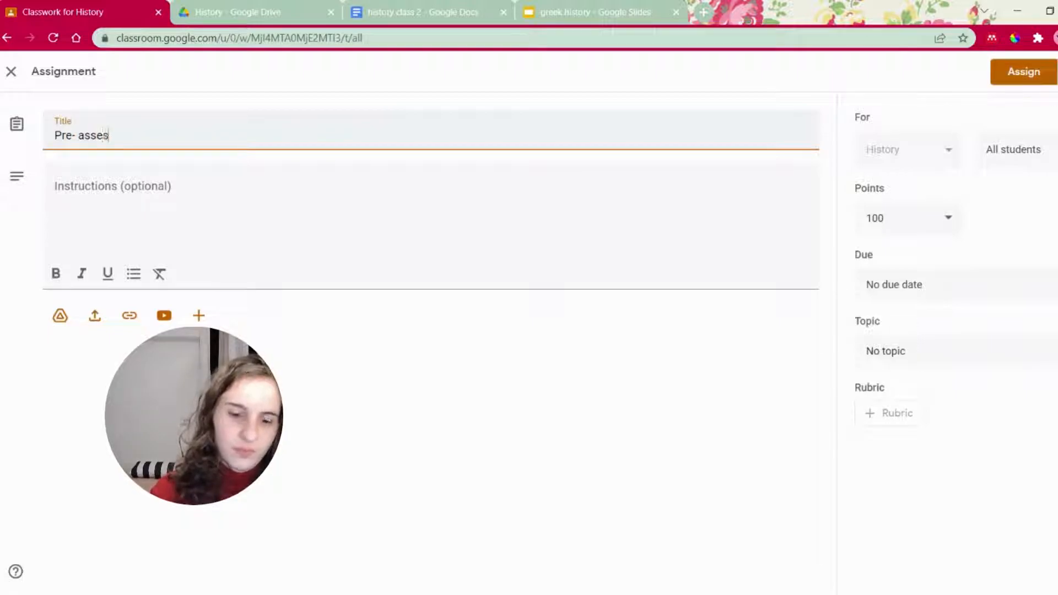
pyautogui.write('ment ')
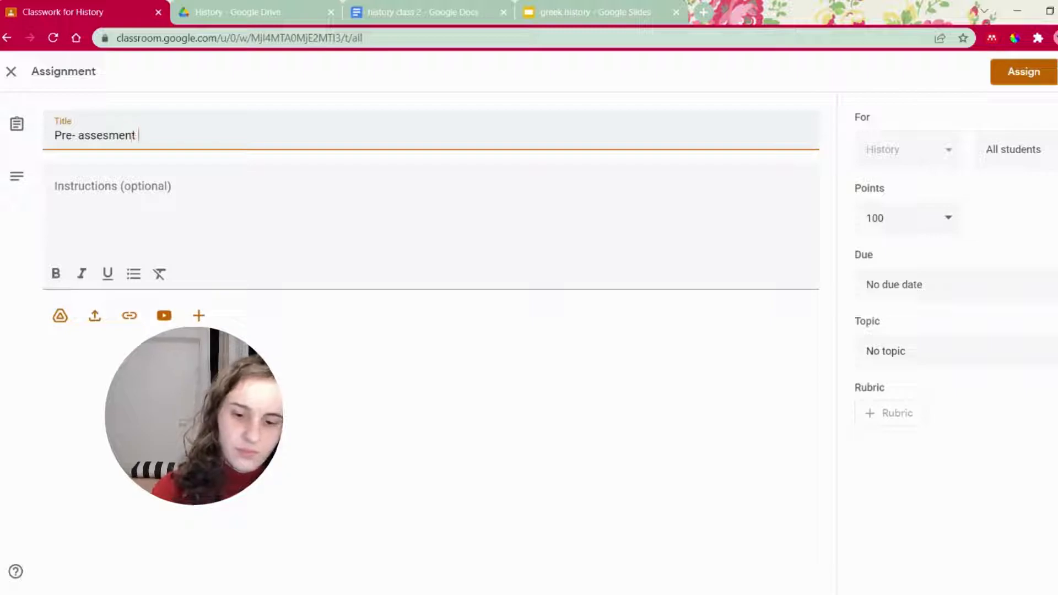
pyautogui.write('& feedba')
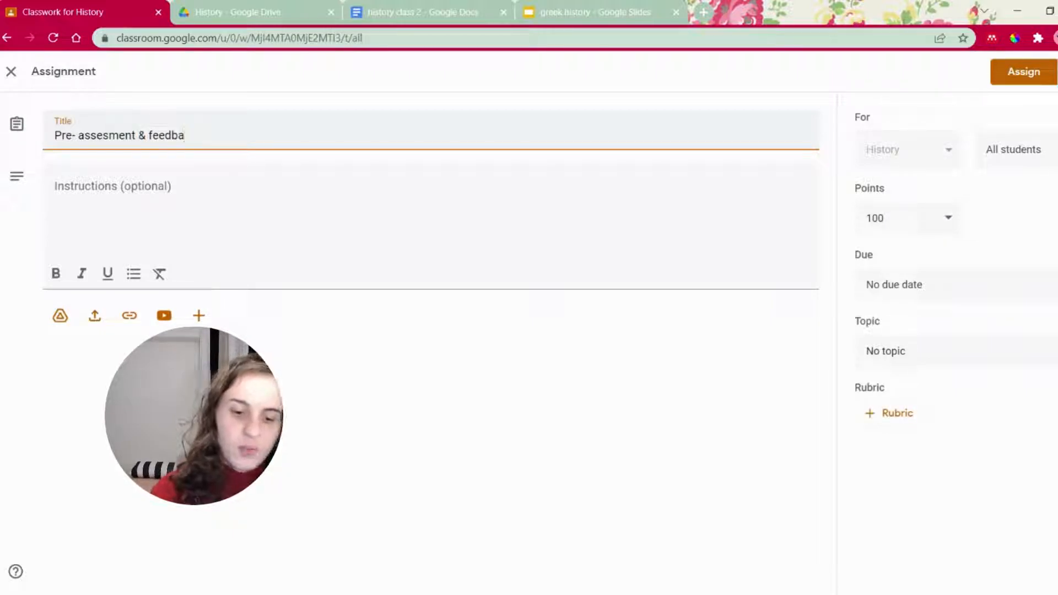
pyautogui.write('ck')
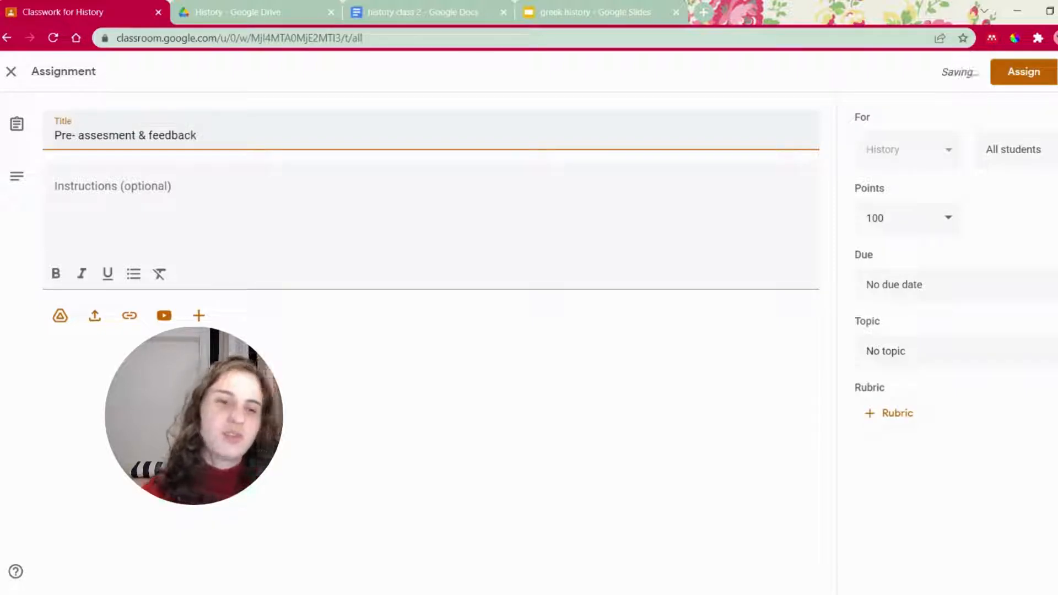
pyautogui.click(113, 188)
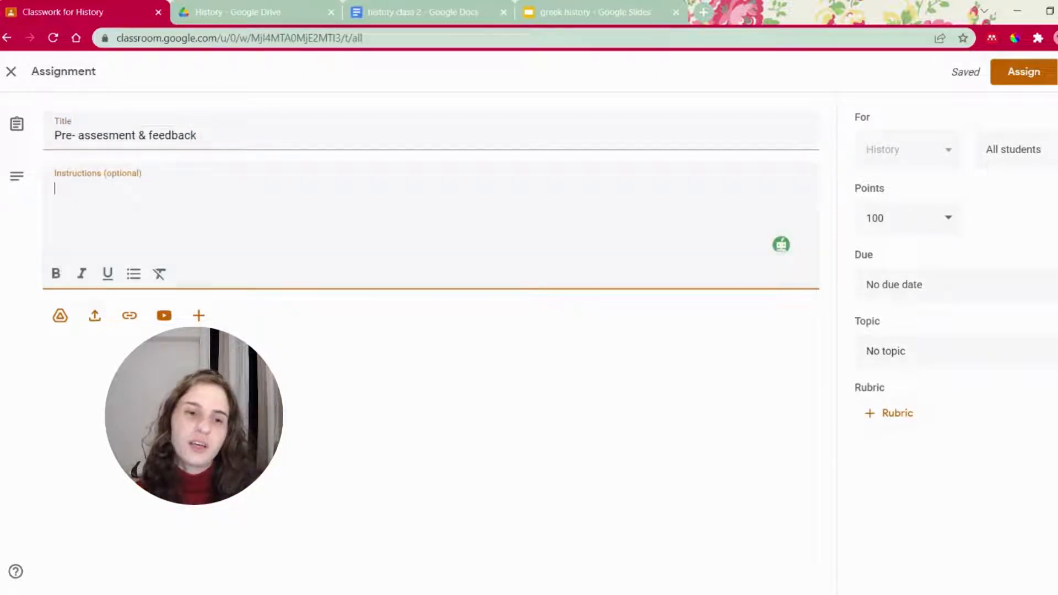
# - Attach the "history class 2" document from Google Drive to the assignment and dismiss the sharing settings notice
pyautogui.click(60, 316)
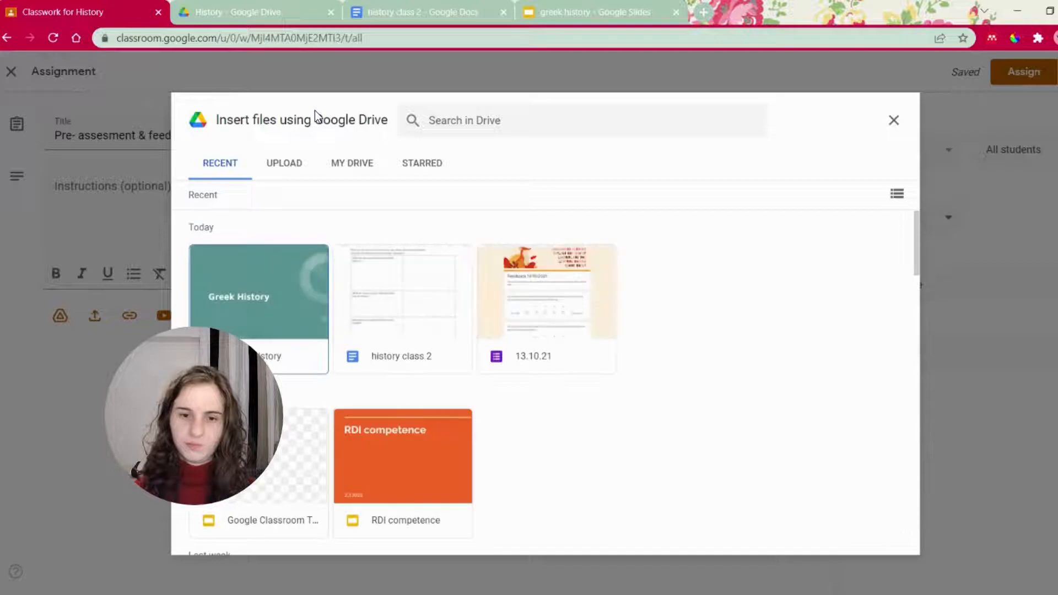
pyautogui.click(387, 327)
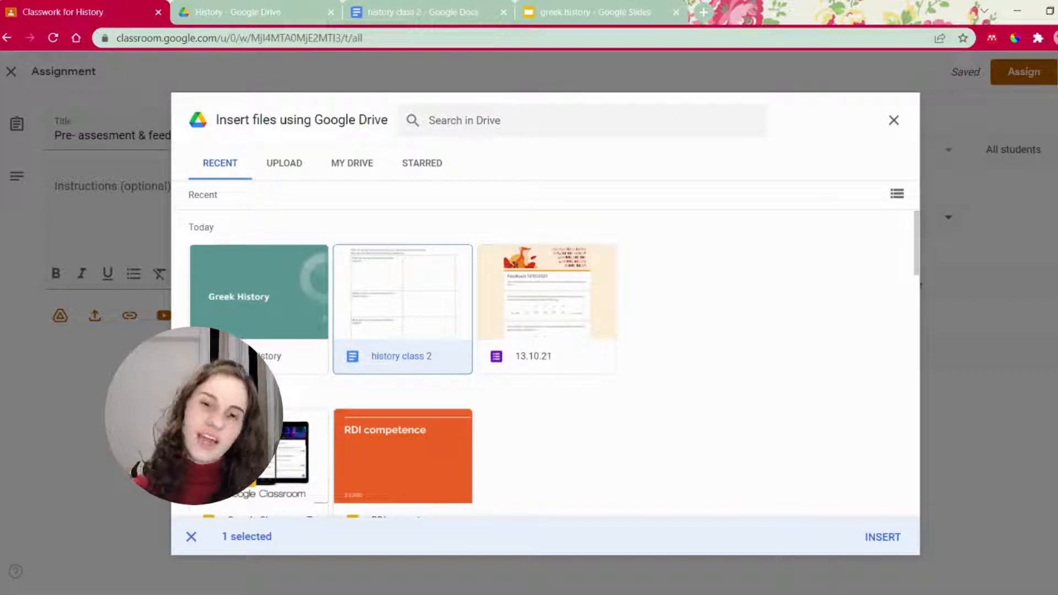
pyautogui.click(882, 537)
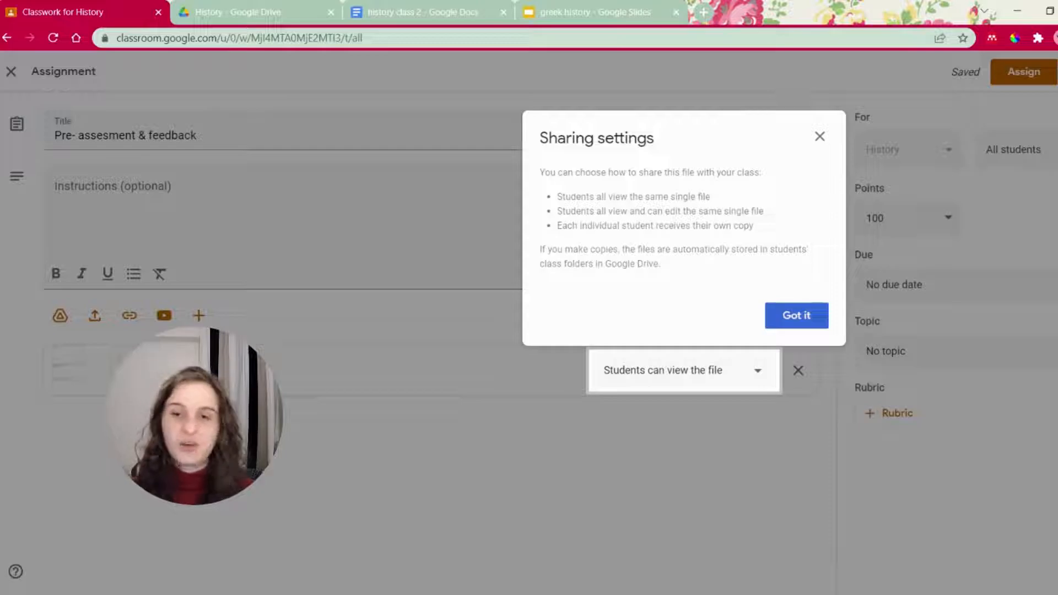
pyautogui.click(797, 315)
# - Set the attached document's sharing option to "Students can edit the file"
pyautogui.click(758, 371)
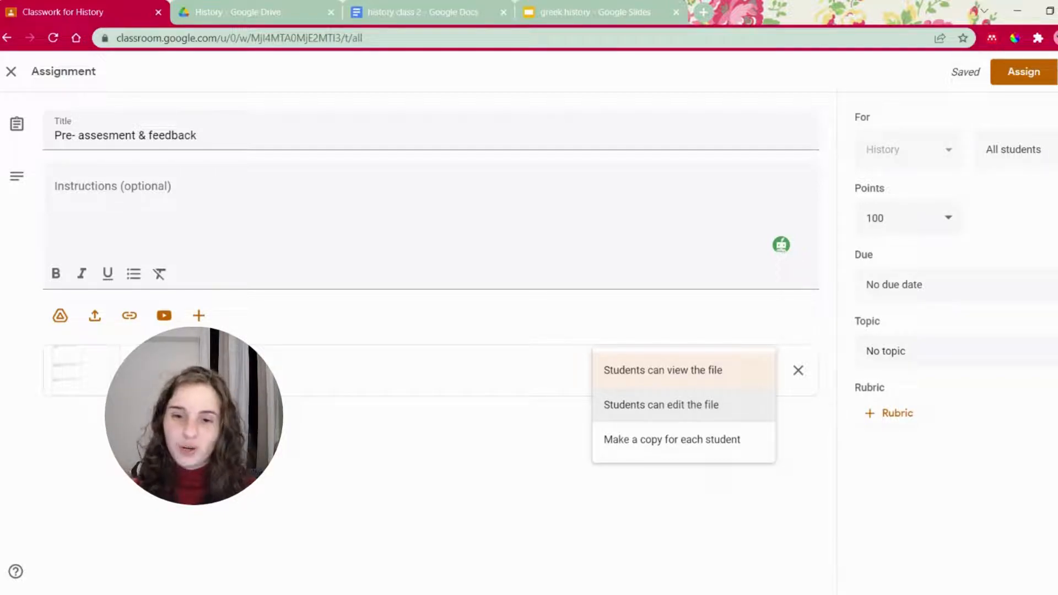
pyautogui.click(717, 405)
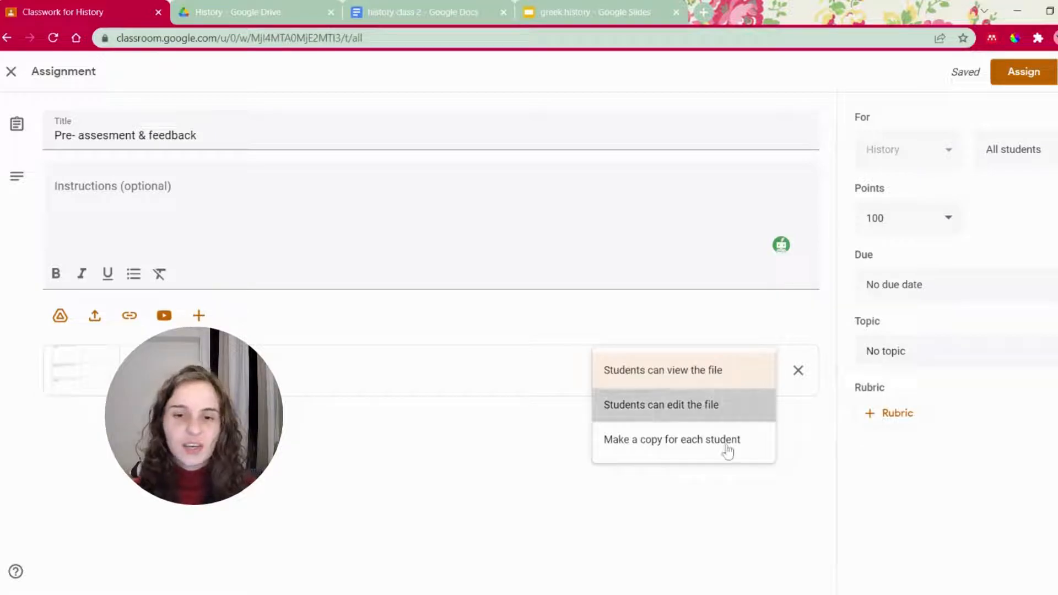
pyautogui.click(750, 383)
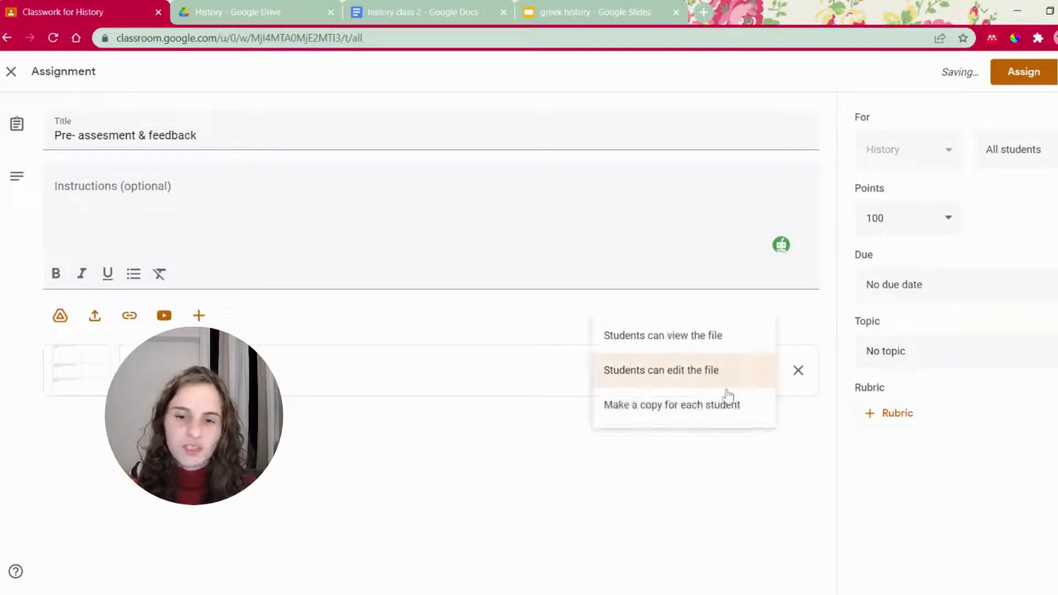
pyautogui.click(735, 502)
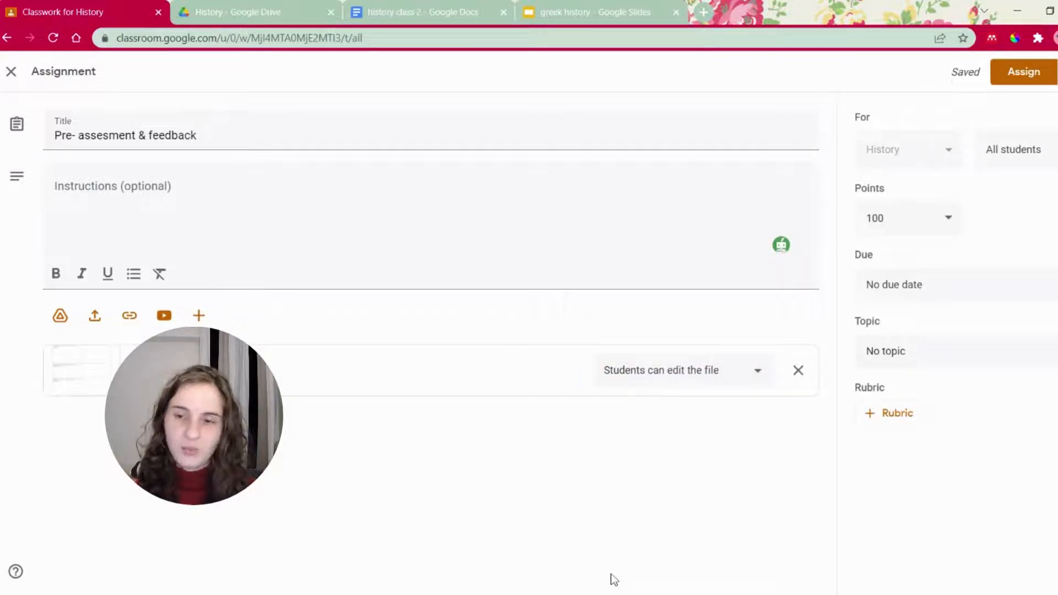
# - Set the assignment's points to Unmarked, keep no due date and All students, and assign it to the class
pyautogui.click(904, 284)
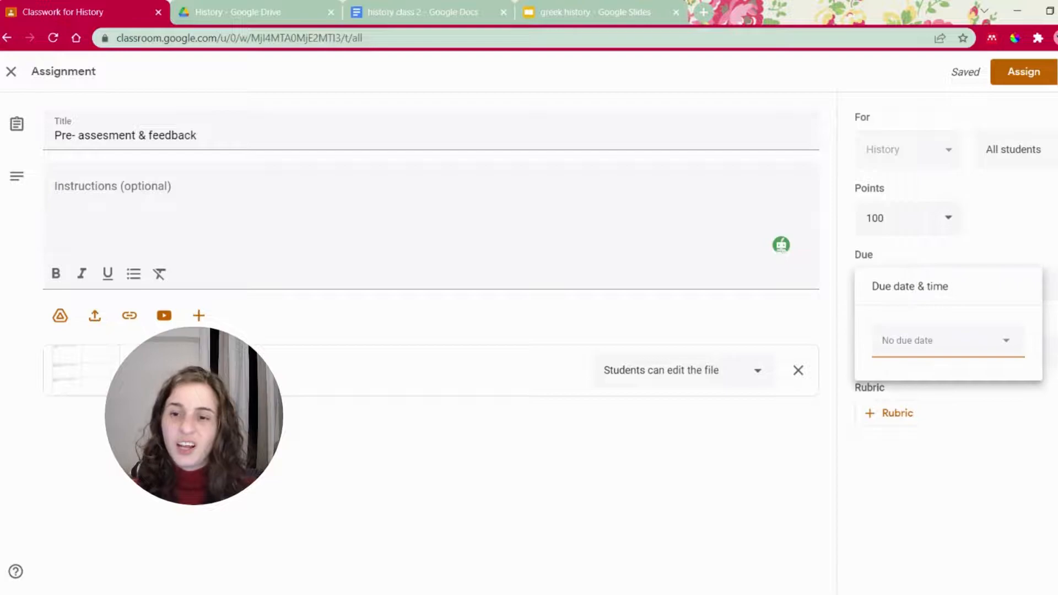
pyautogui.click(835, 522)
pyautogui.click(915, 218)
pyautogui.click(889, 253)
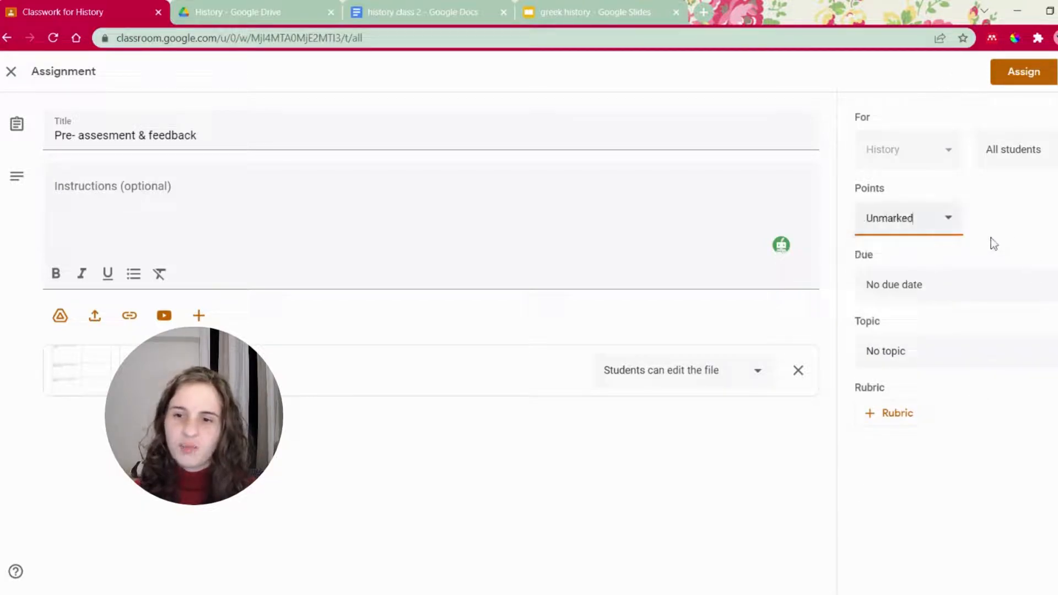
pyautogui.click(1014, 149)
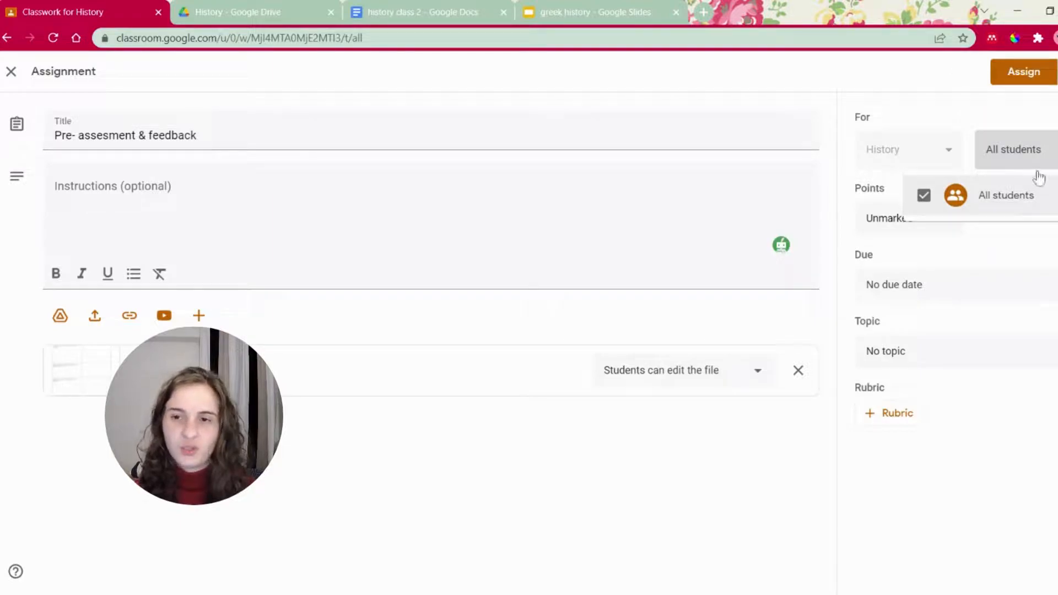
pyautogui.click(728, 586)
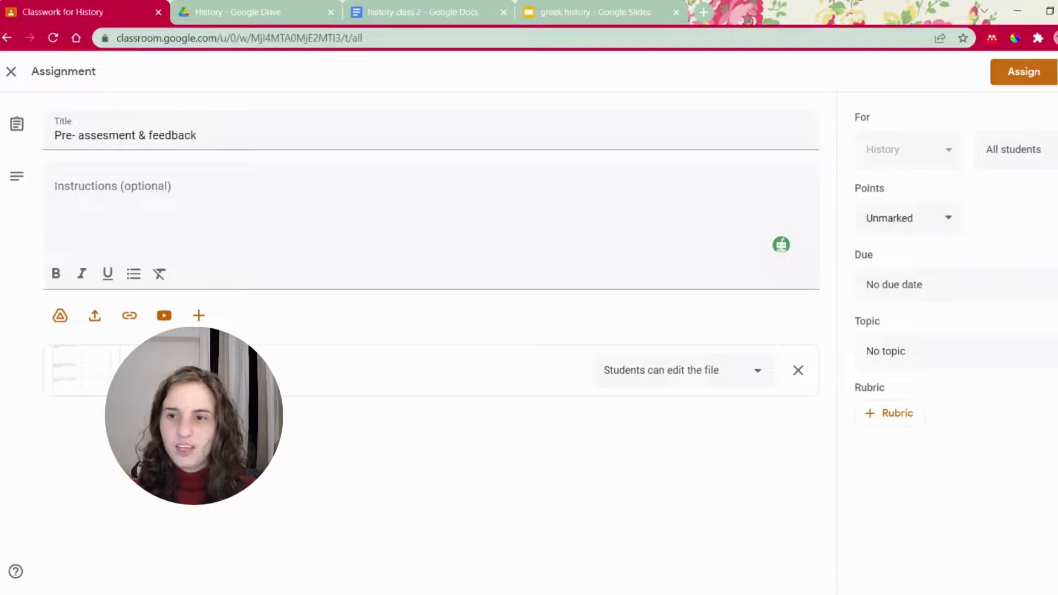
pyautogui.click(1027, 72)
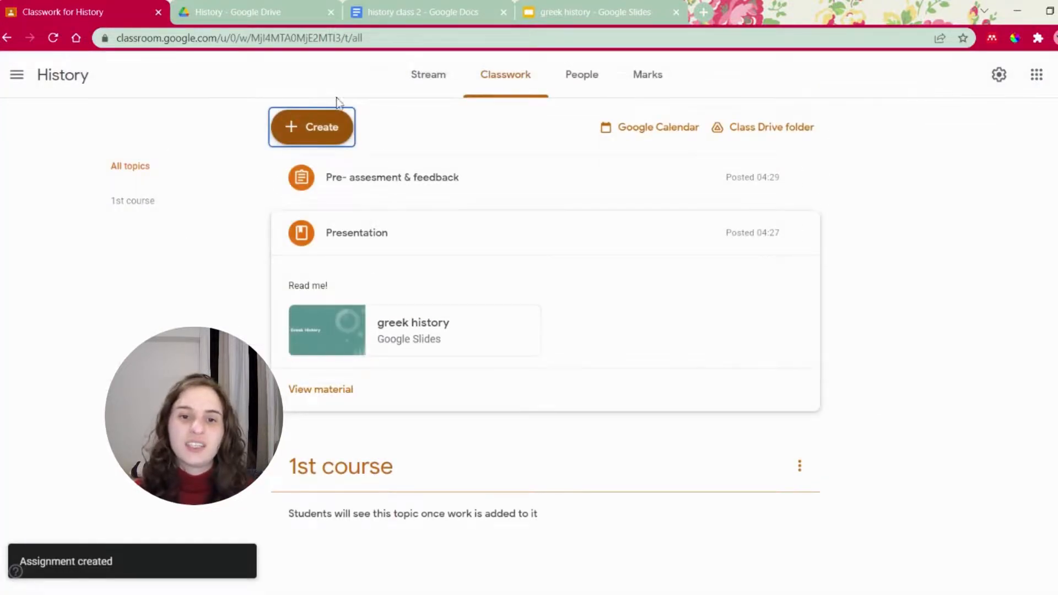
# - Examine the posted "Pre- assesment & feedback" assignment's attachment and hand-in counts in the classwork list, and collapse its preview
pyautogui.click(330, 155)
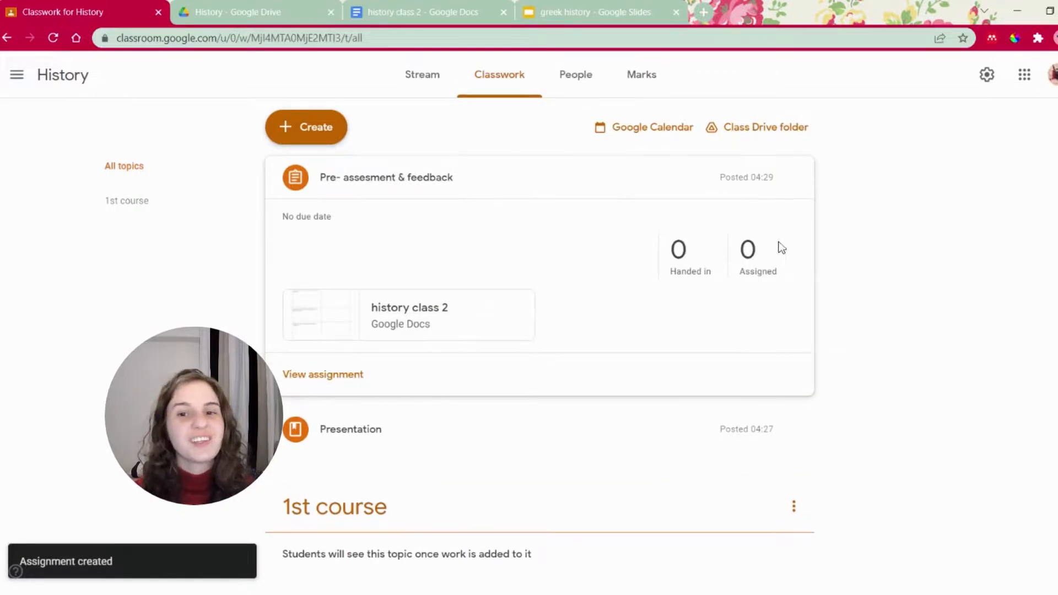
pyautogui.click(443, 148)
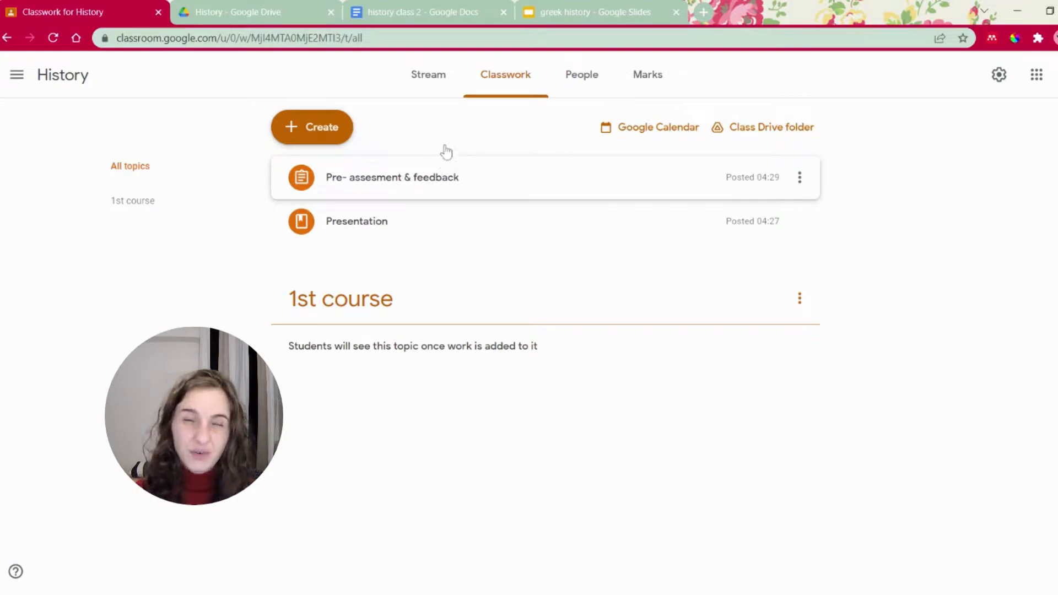
pyautogui.click(451, 182)
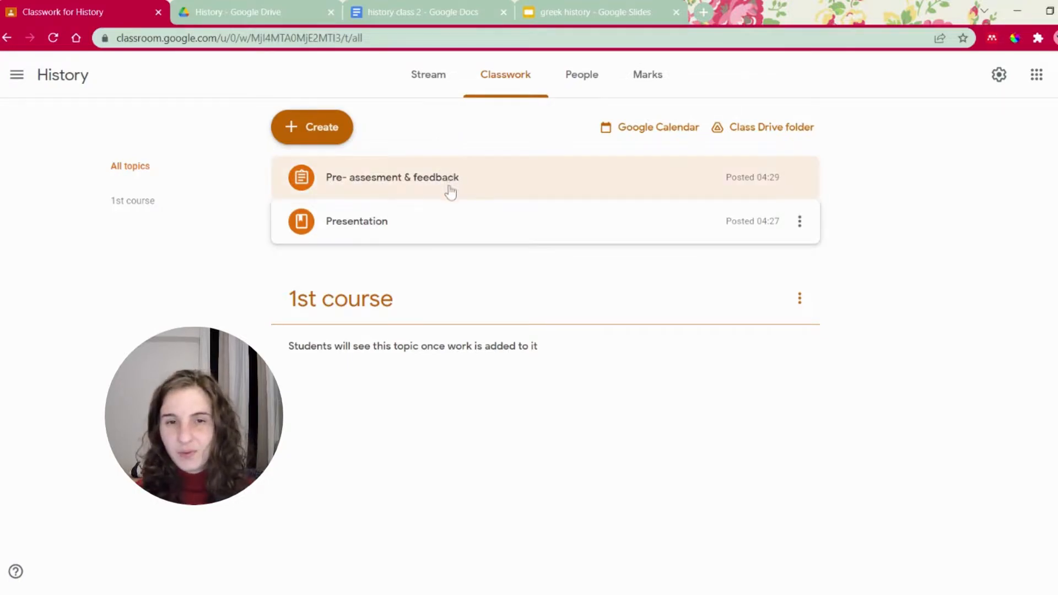